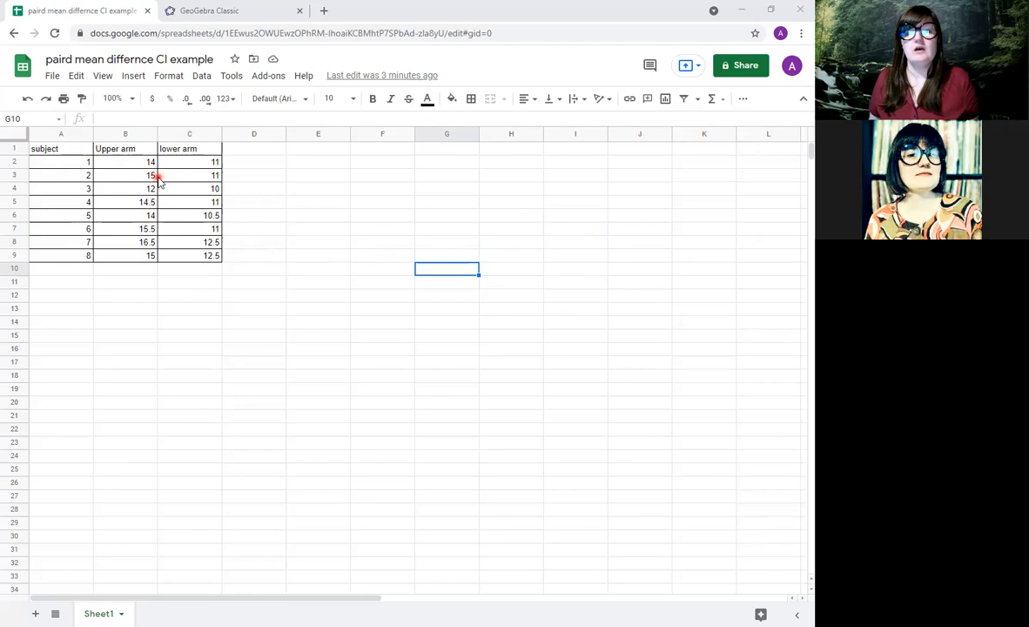
Add the unit "(in)" to the Upper arm header in B1 and the lower arm header in C1.
click(153, 145)
text((in))
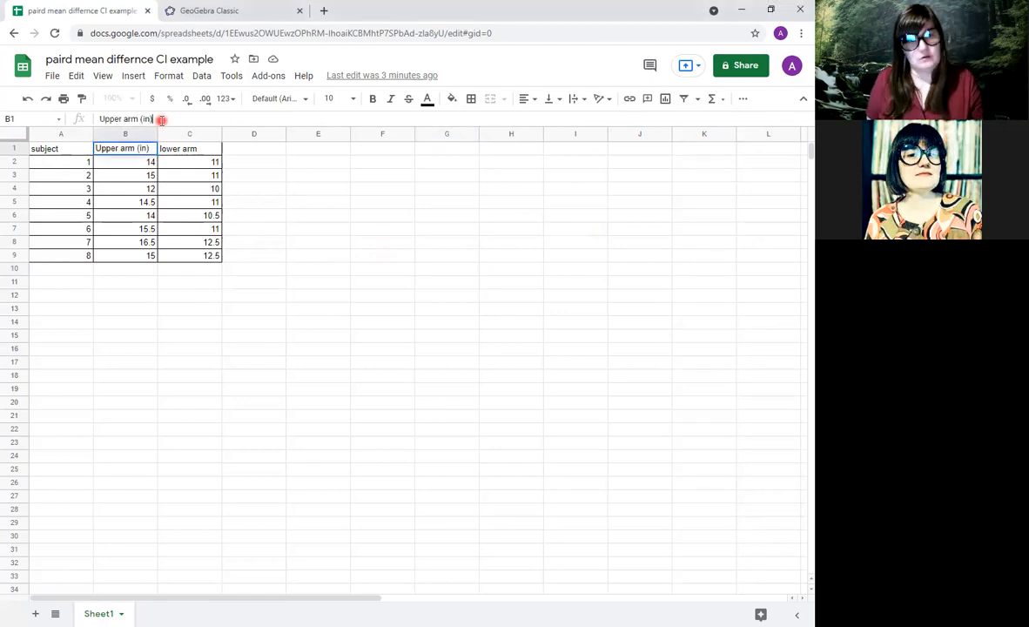
click(212, 148)
click(175, 120)
text((in))
key(Return)
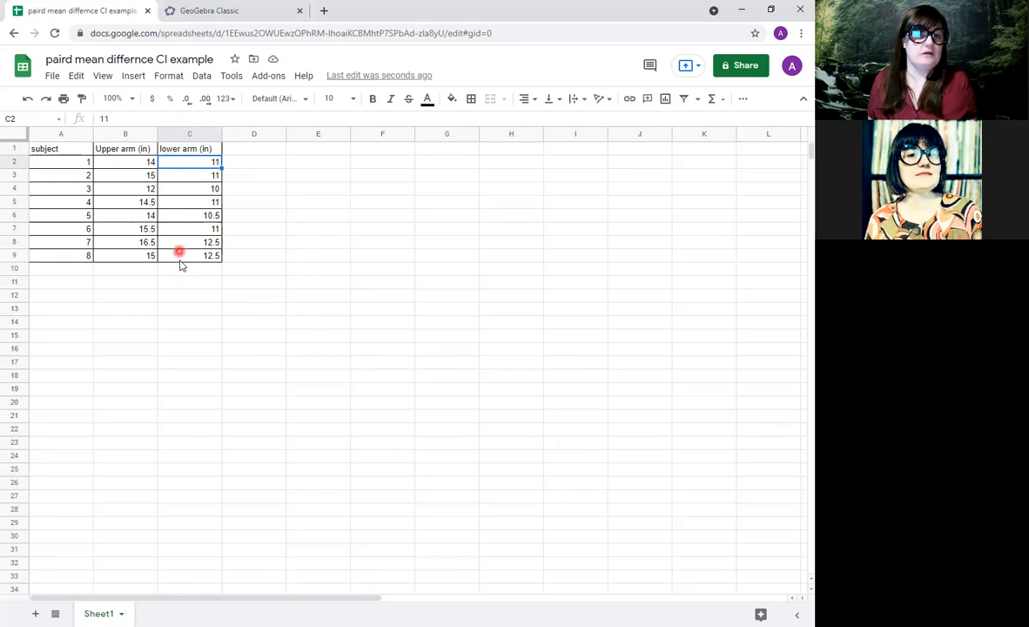
Enter the header "differnce" in cell D1, beside the lower arm column.
click(255, 152)
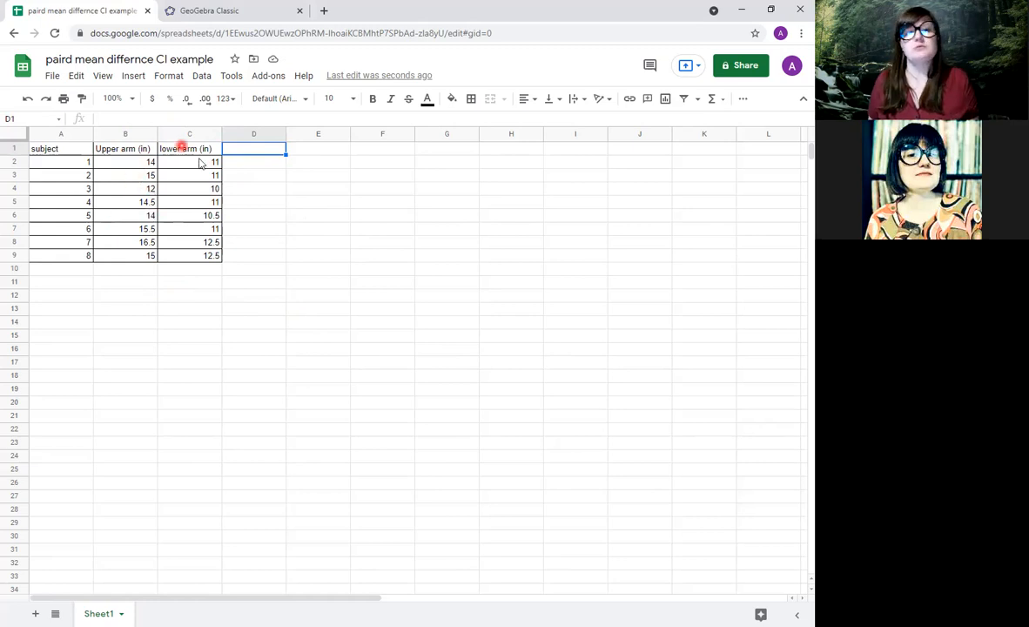
text(differnce)
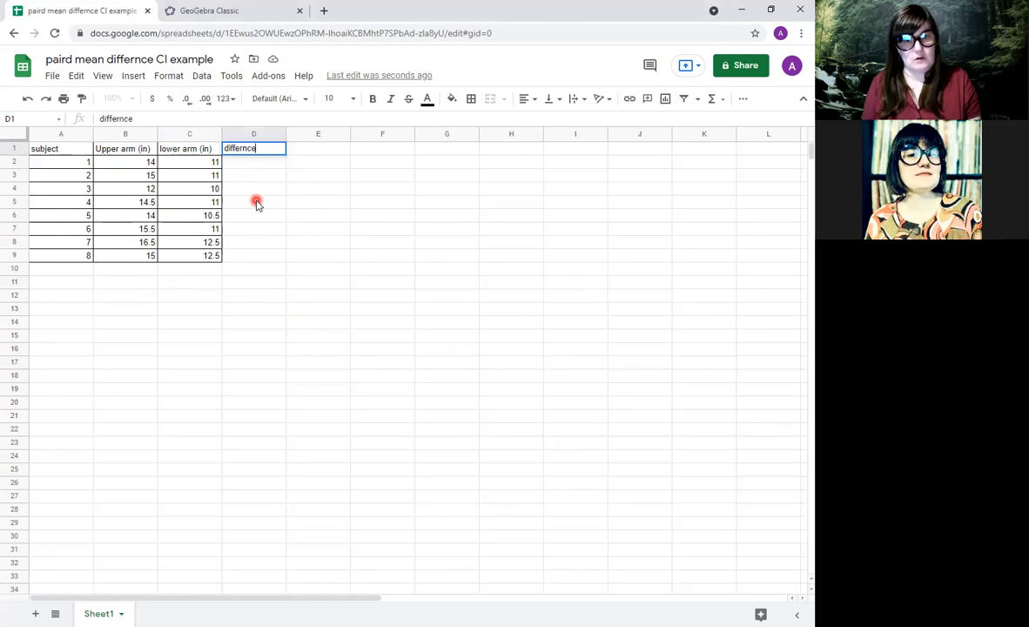
key(Return)
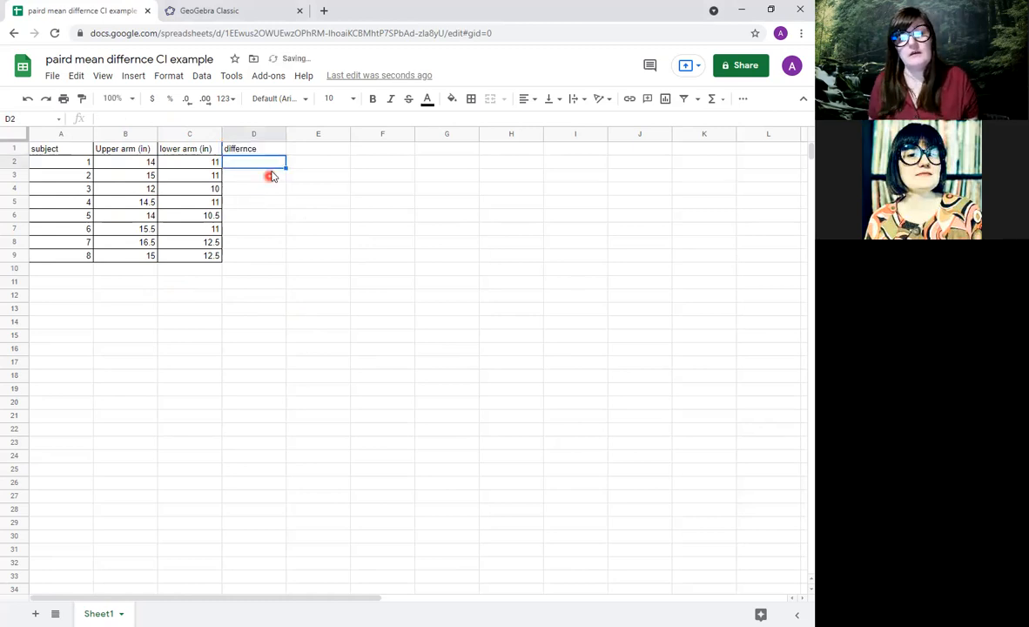
Apply all borders to the cells D1:D9 to extend the data table by one column.
drag(255, 144, 270, 259)
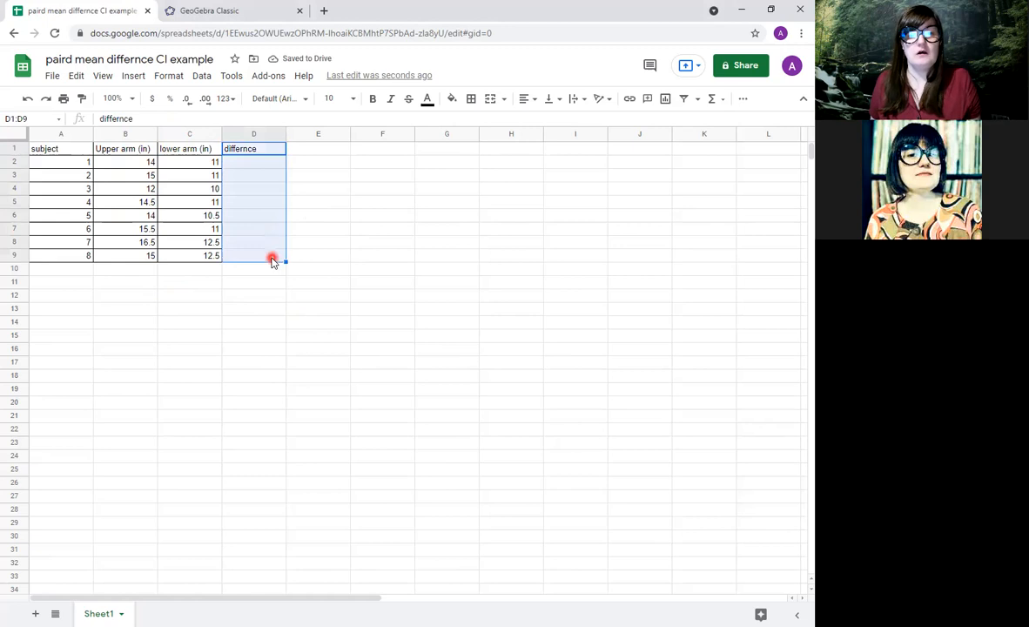
click(470, 98)
click(476, 125)
click(314, 240)
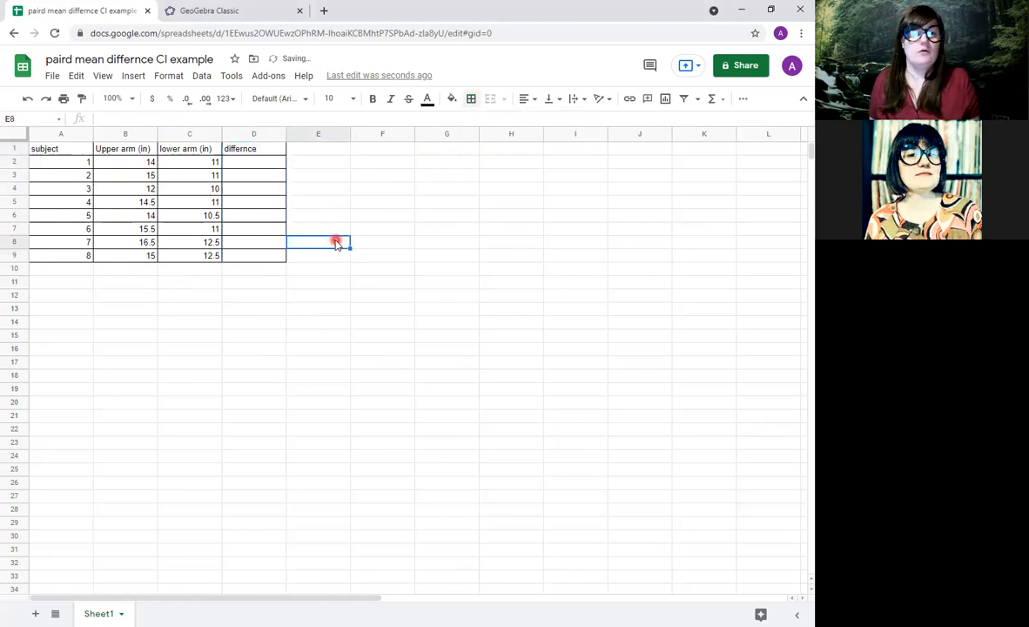
Replace the header in D1 with "U-L" and center it horizontally in the cell.
click(243, 169)
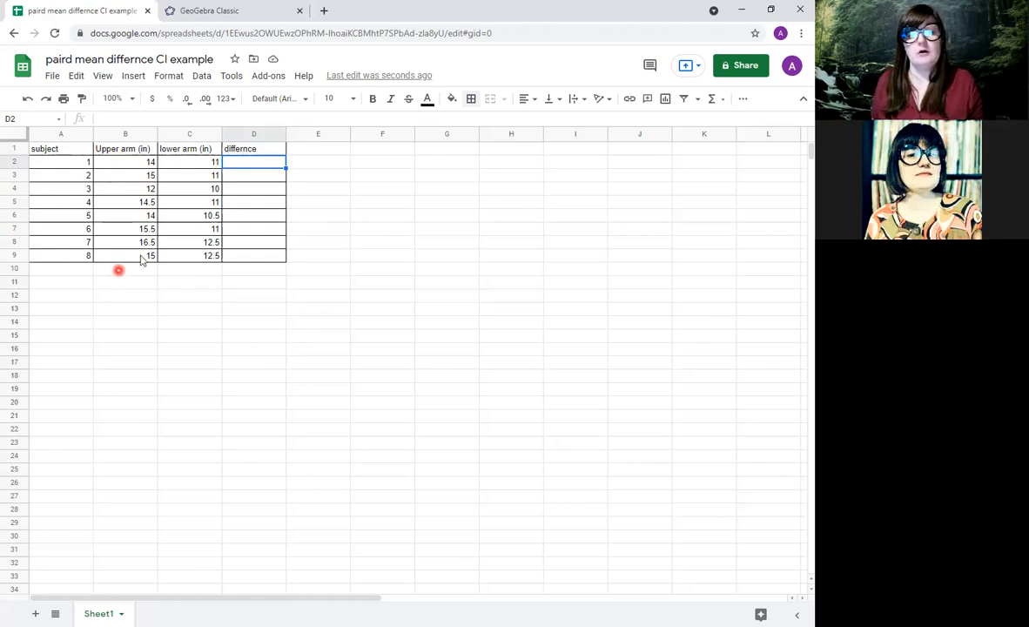
click(249, 152)
text(U-L)
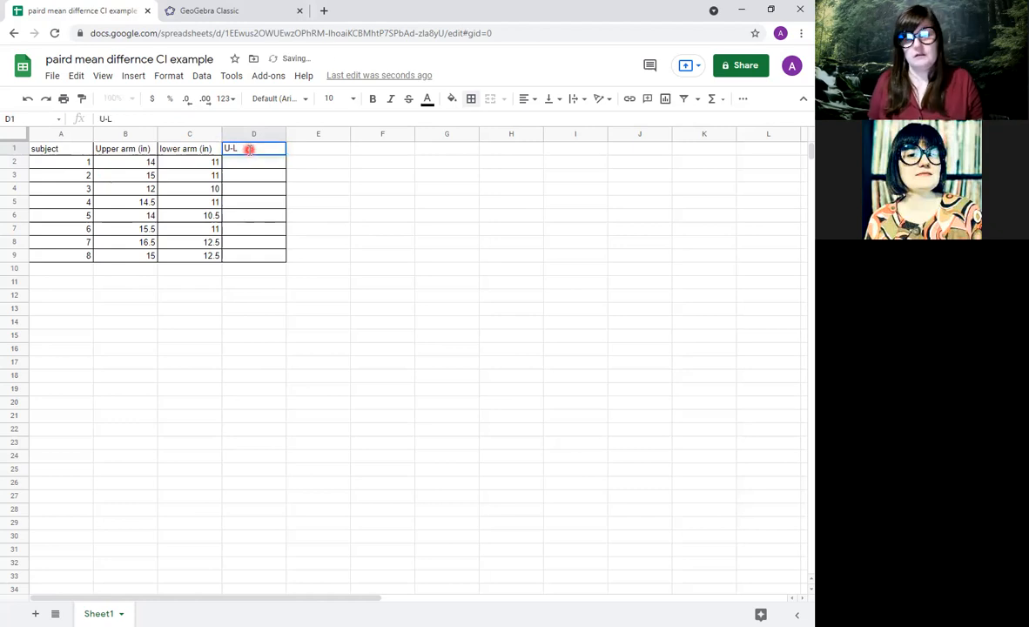
click(525, 99)
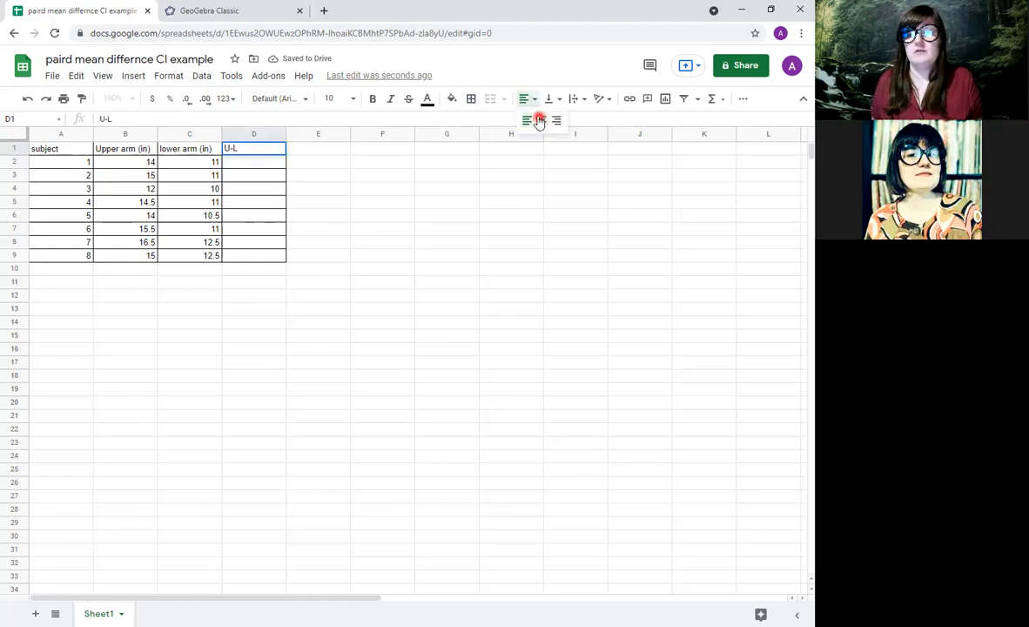
click(539, 120)
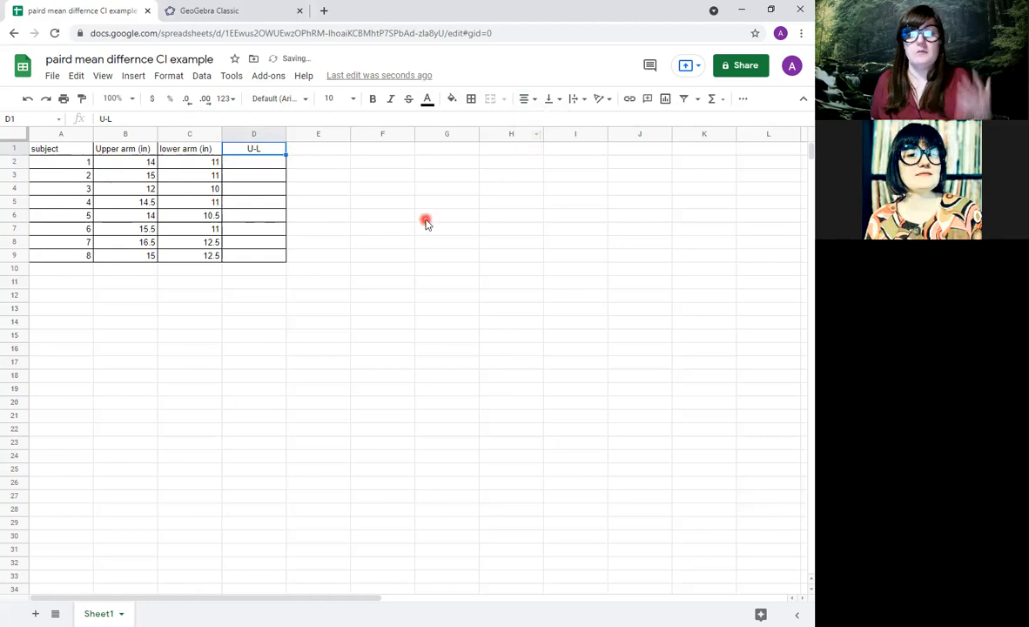
Enter the note "d-bar is the average difference betwwen the upper and lower arm lengths (U-L)" in F2.
click(282, 163)
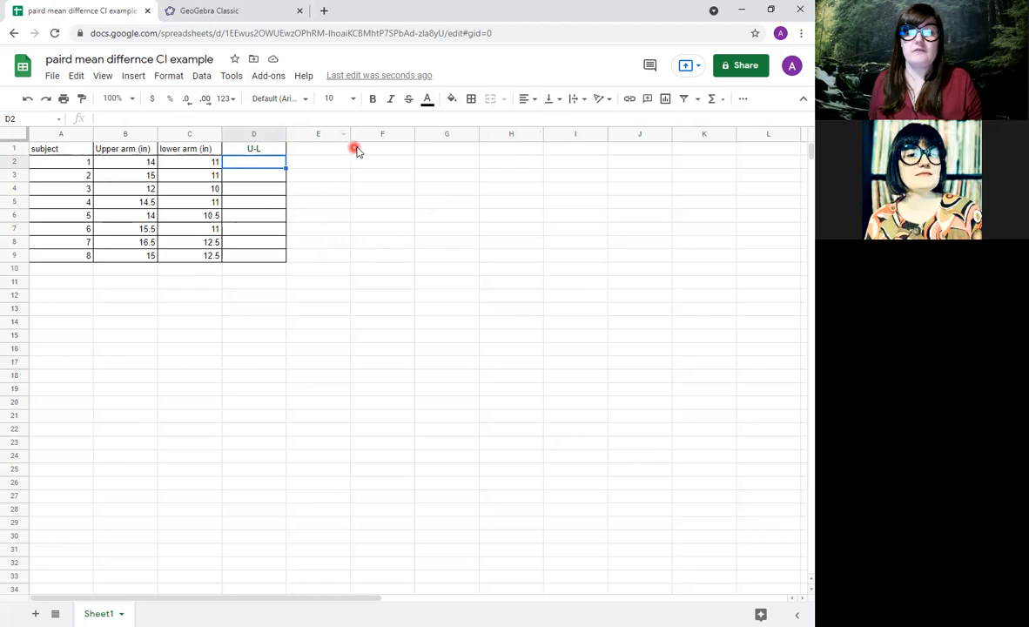
click(391, 168)
text(d-bar is the)
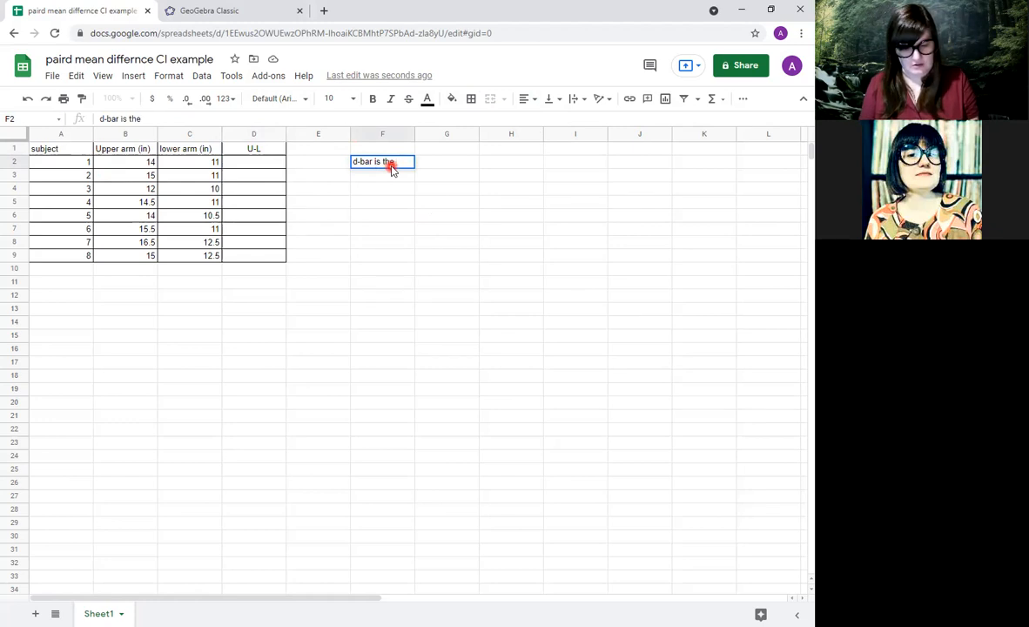
text( average )
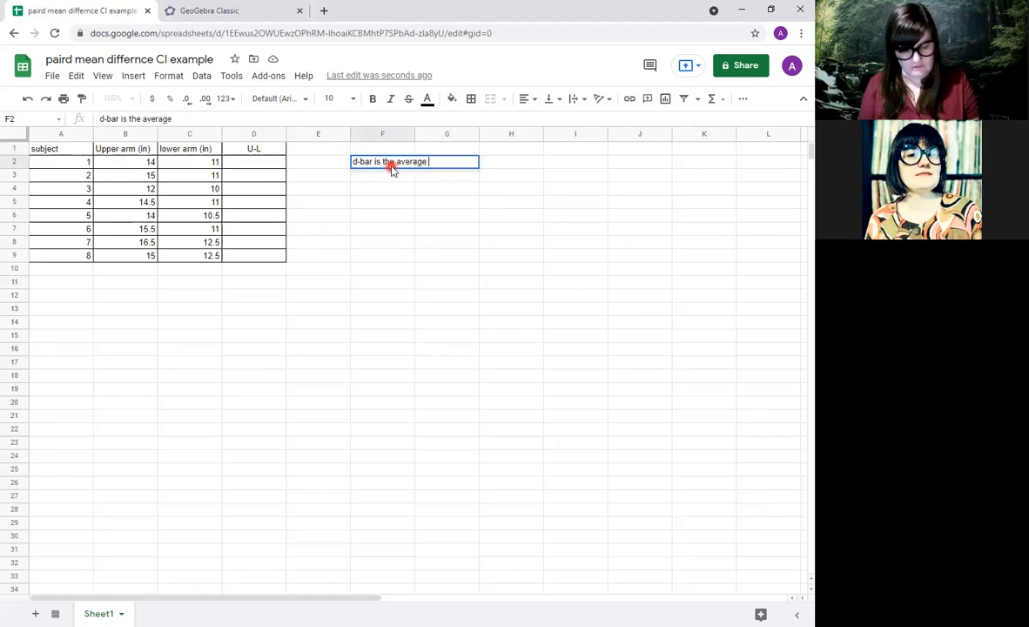
text(difference betwwen the upper and lower )
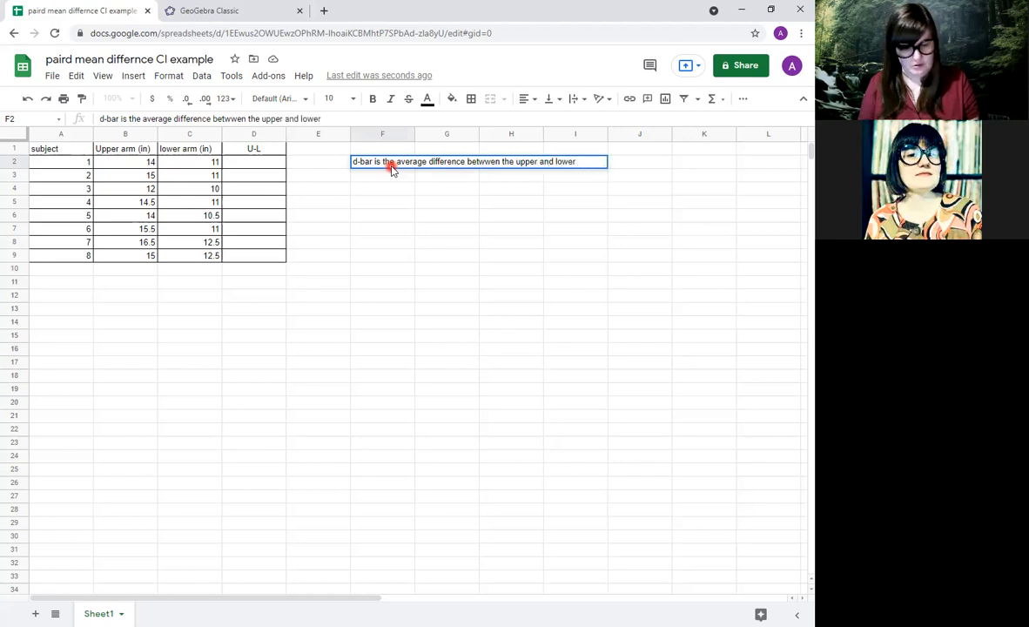
text(arm leng)
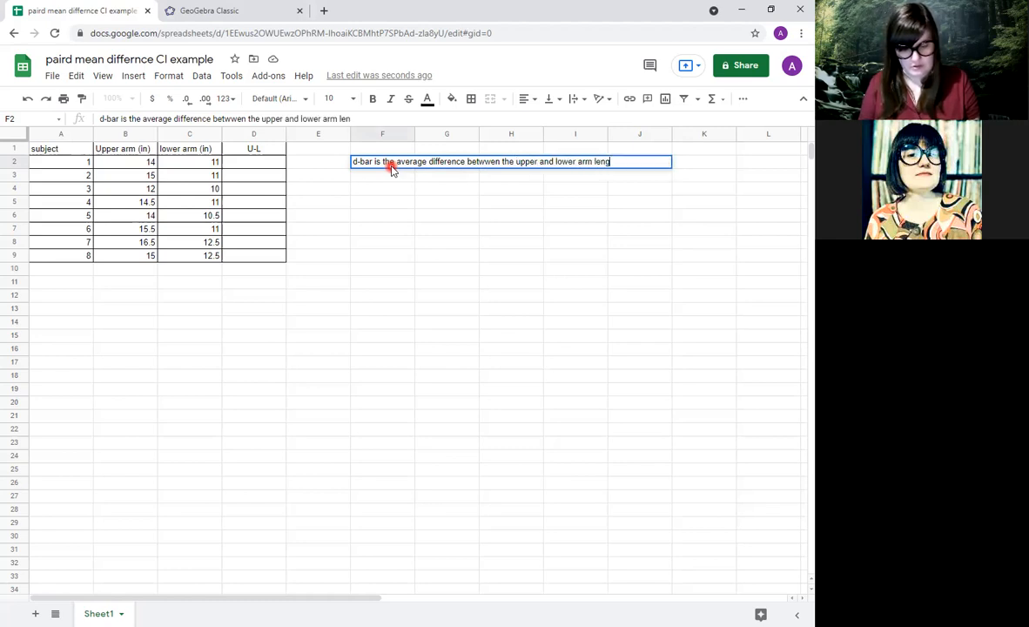
text(ths (U-L))
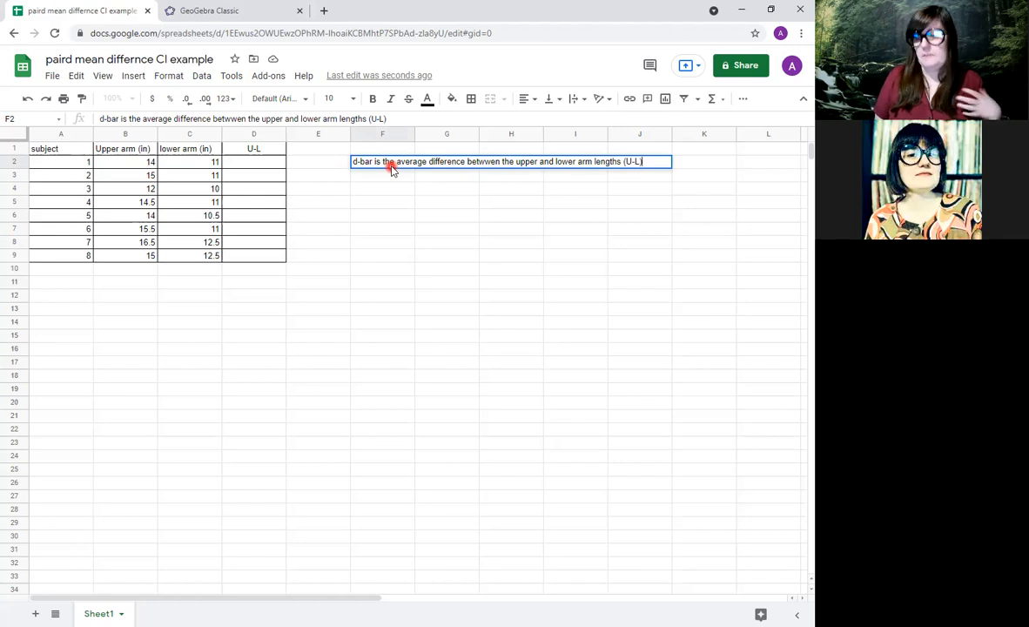
key(Return)
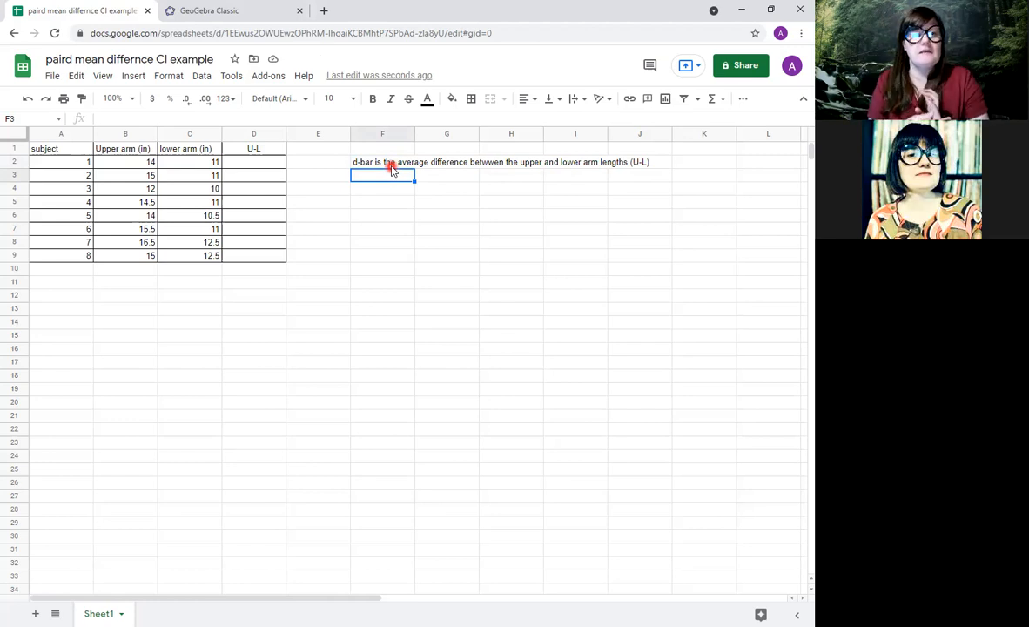
Enter the formula =B2-C2 in D2 and reject the suggested autofill for the rest of the column.
click(247, 164)
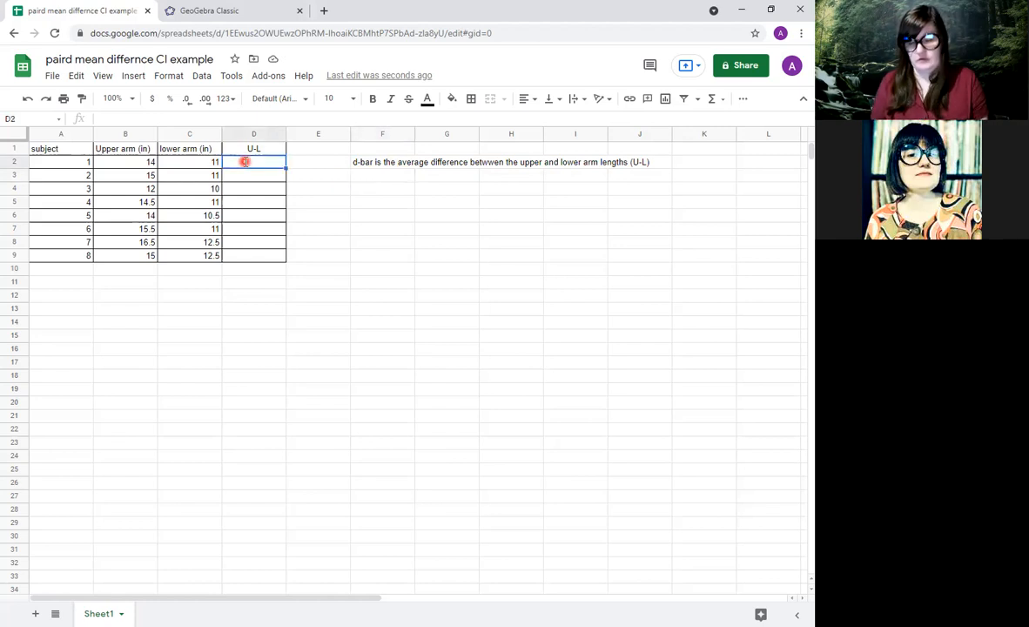
text(=)
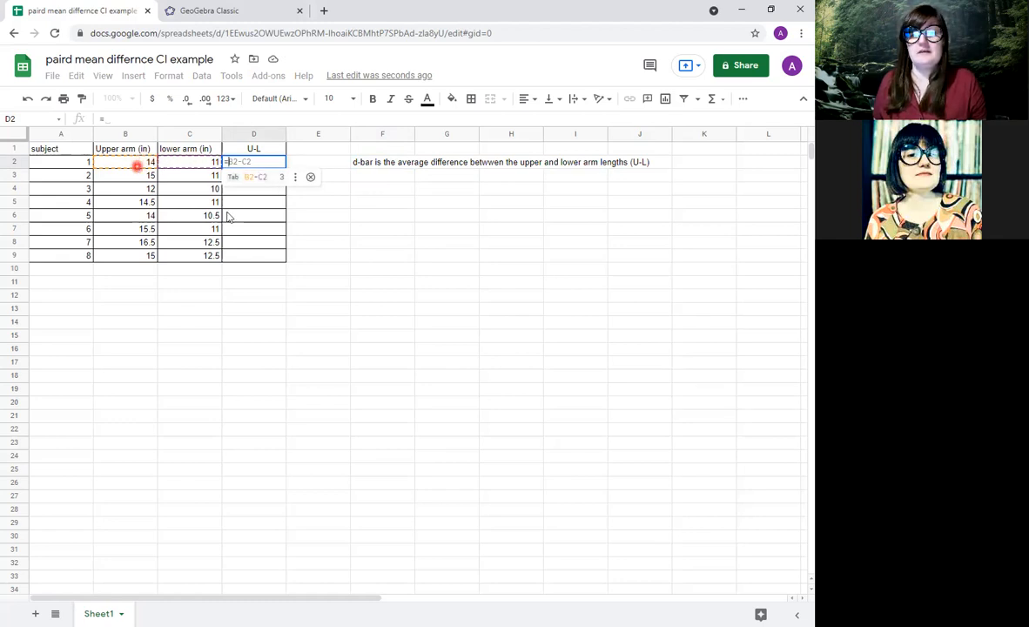
key(BackSpace)
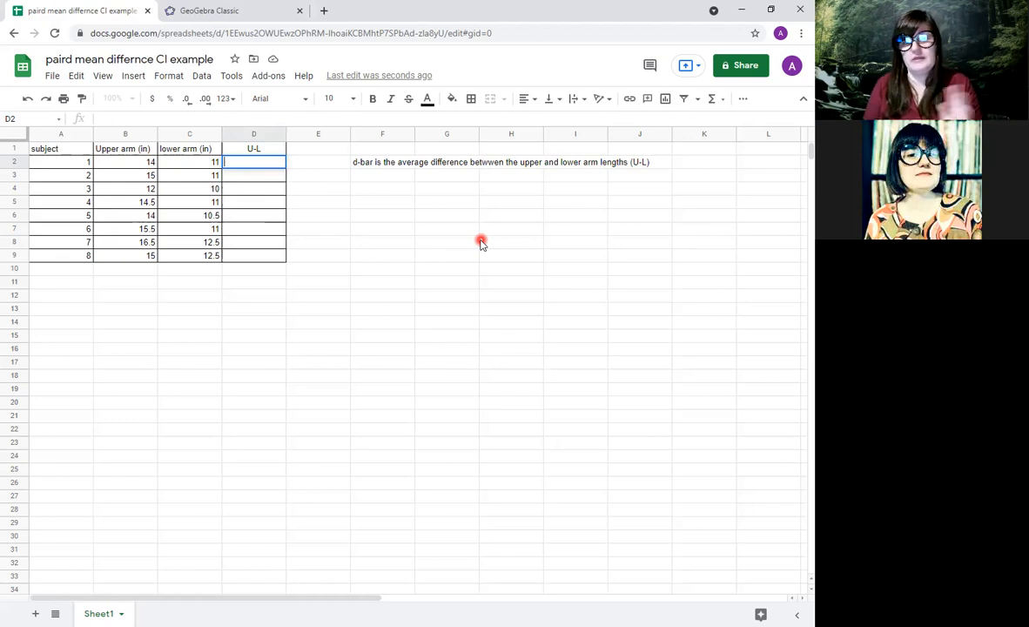
text(=)
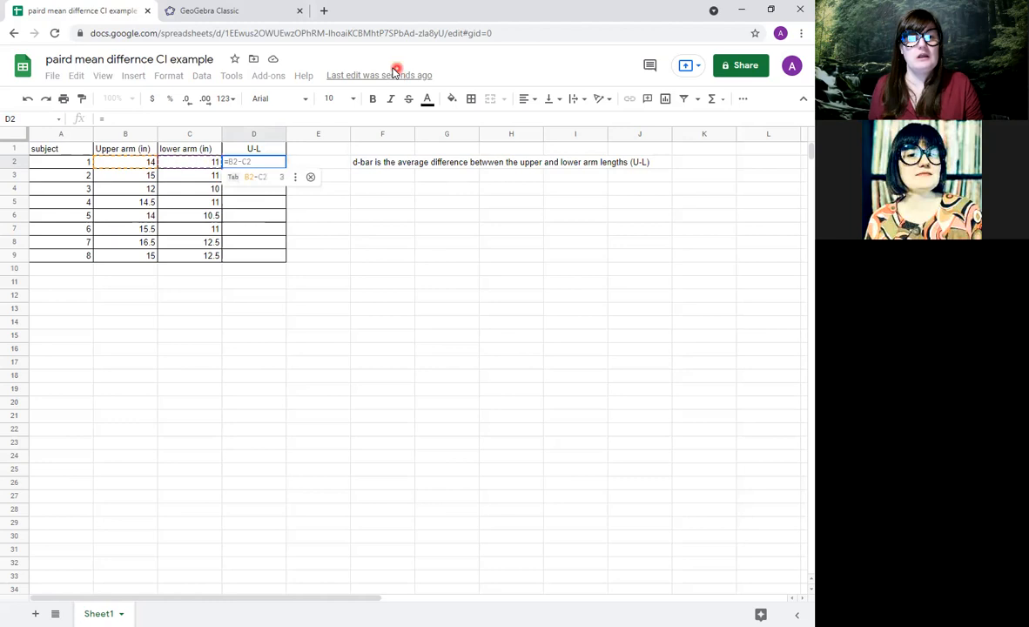
click(146, 164)
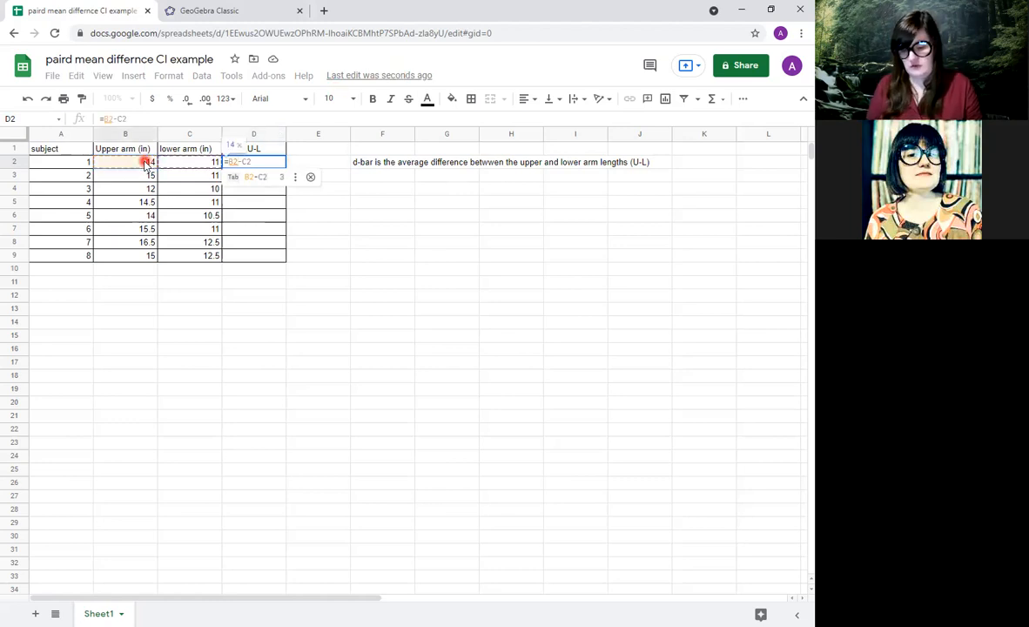
text(-)
click(184, 165)
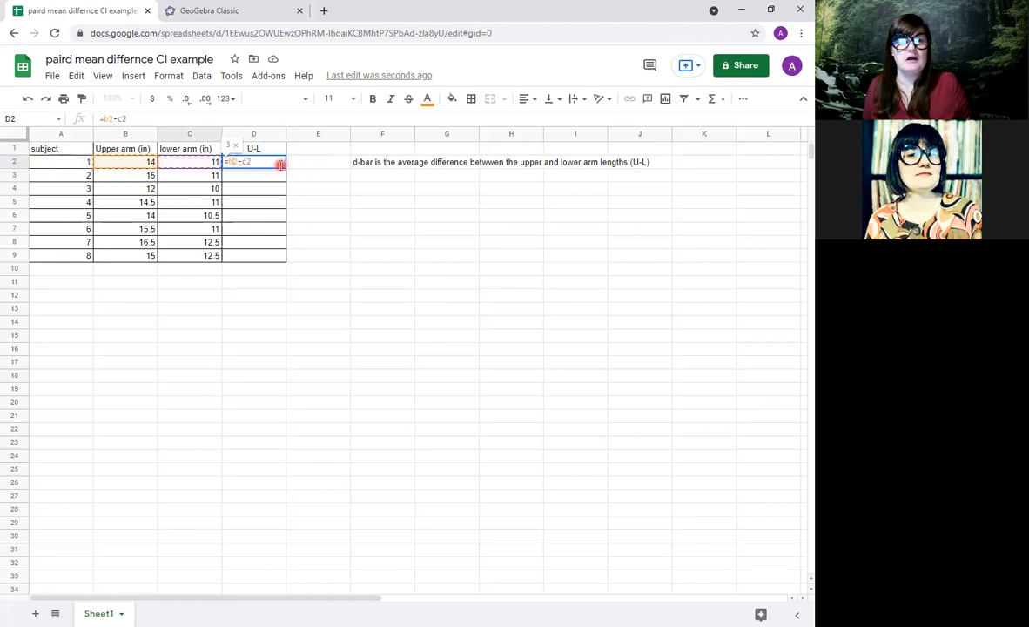
key(Return)
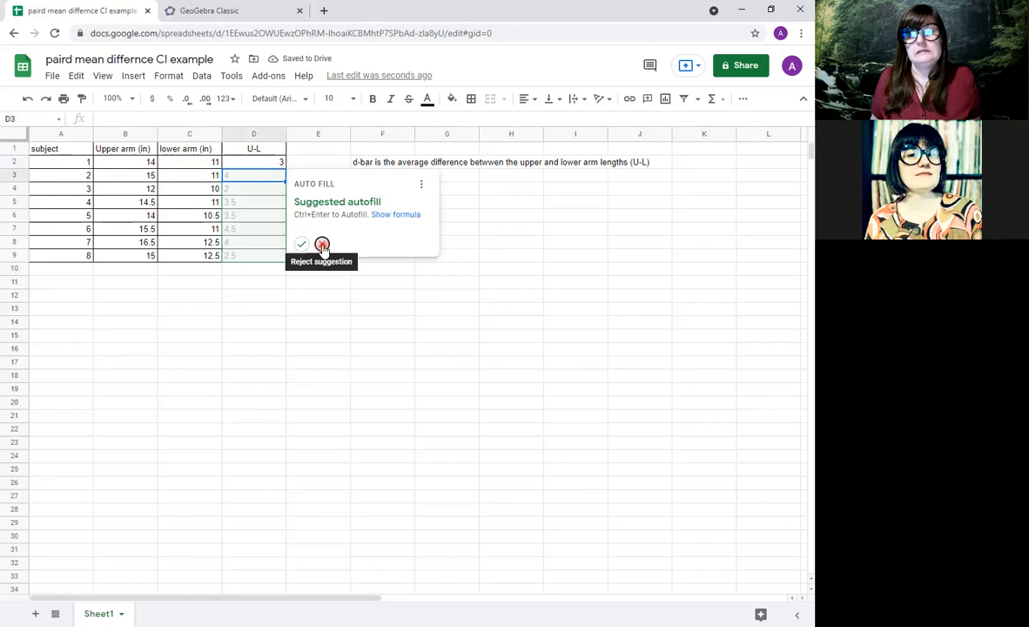
click(323, 248)
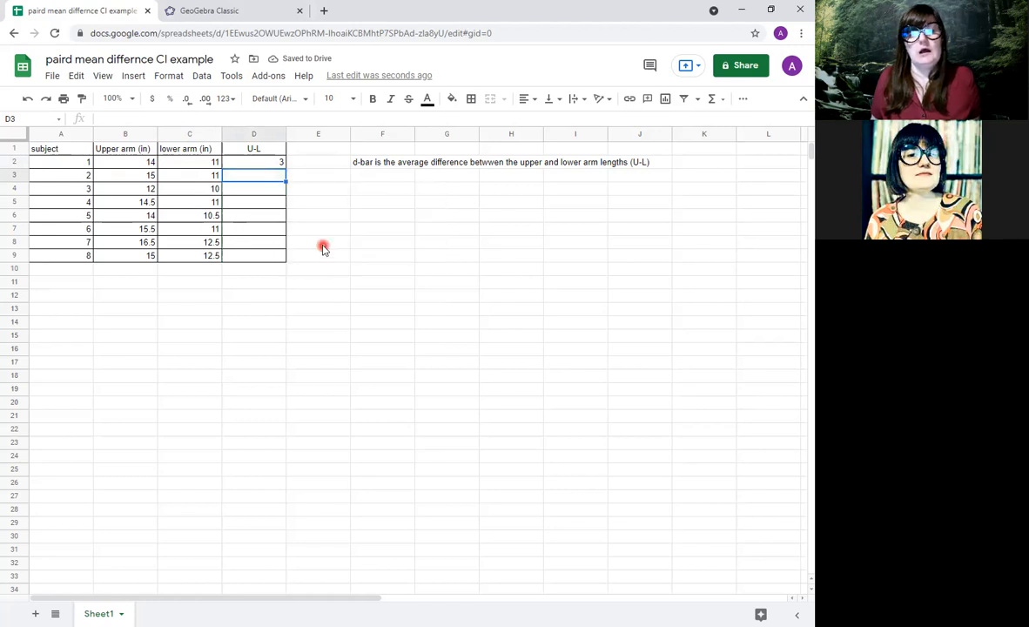
Fill the difference formula from D2 down through D9 and check the cell references of the copy in D5.
click(272, 164)
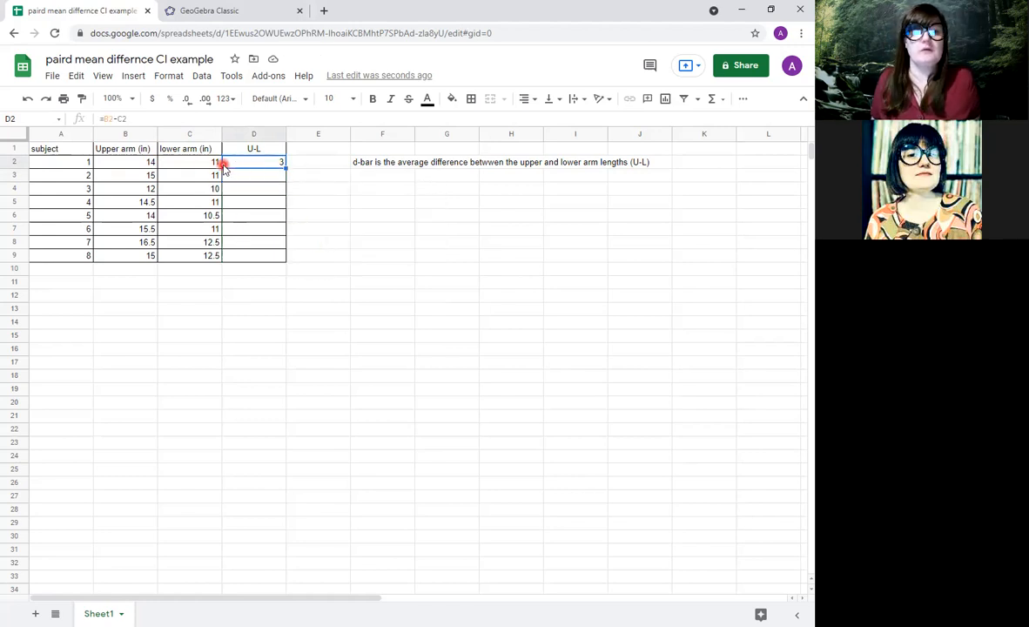
double_click(286, 168)
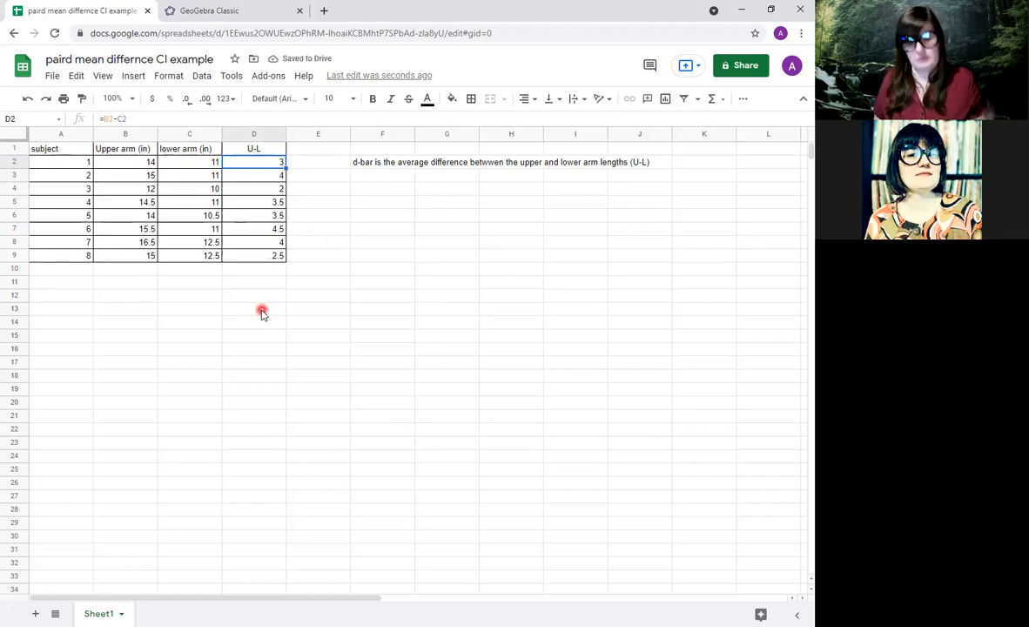
key(ctrl+z)
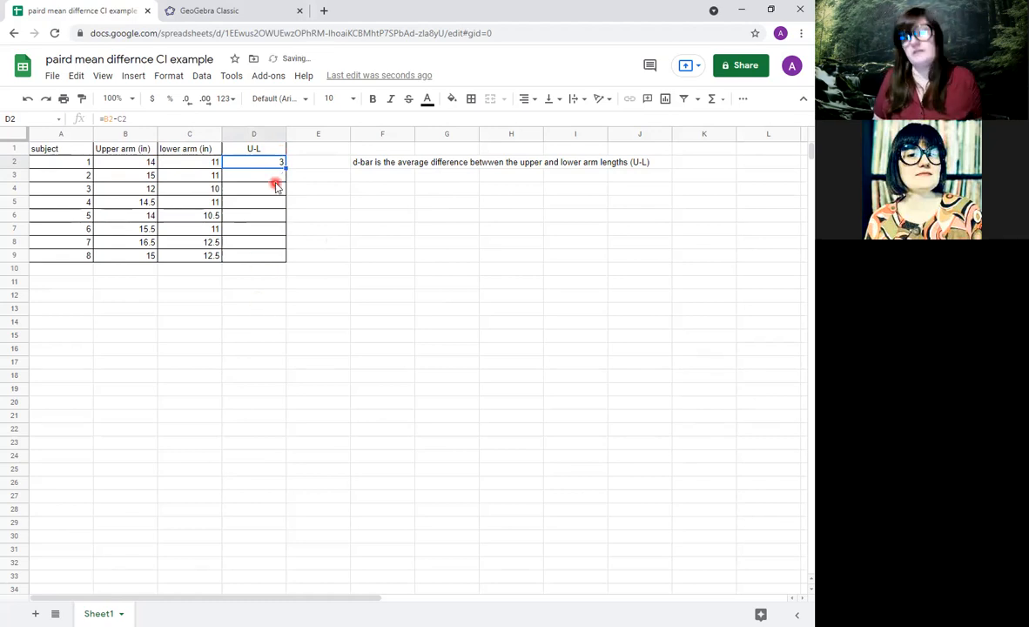
drag(286, 166, 287, 259)
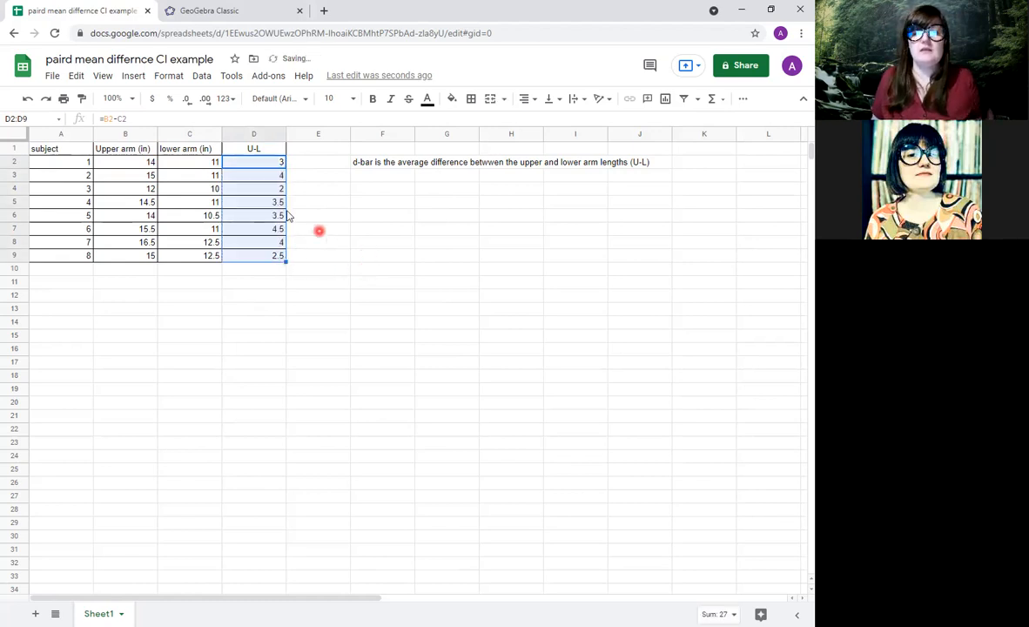
click(261, 206)
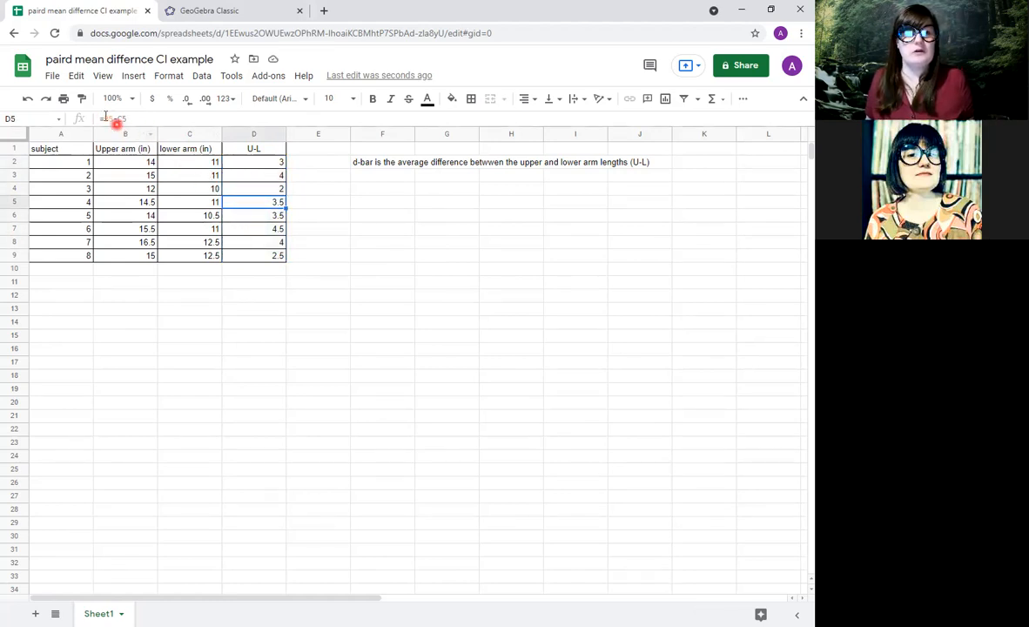
click(108, 119)
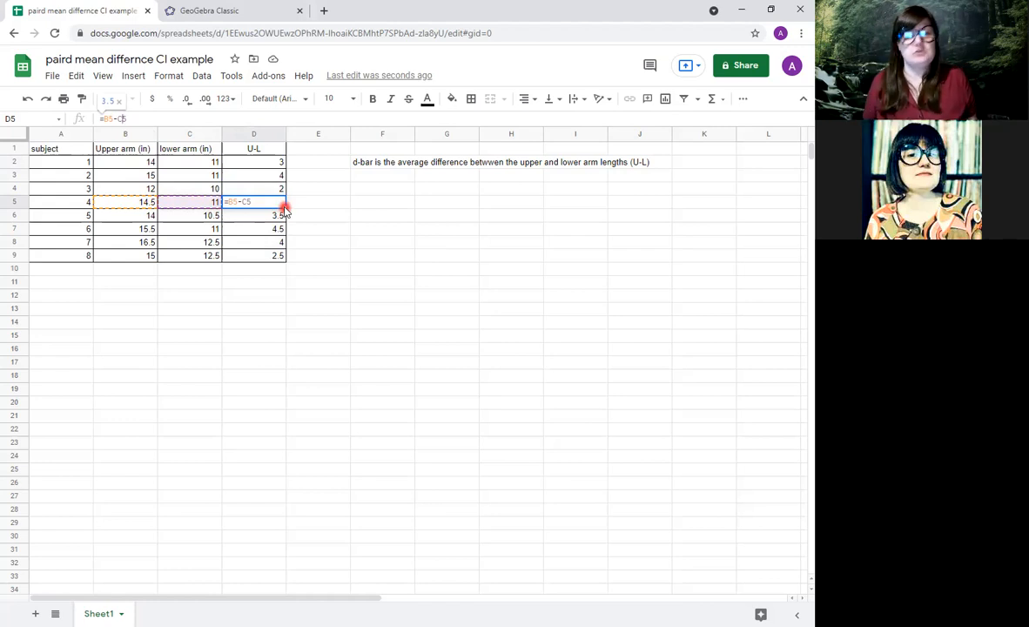
key(Return)
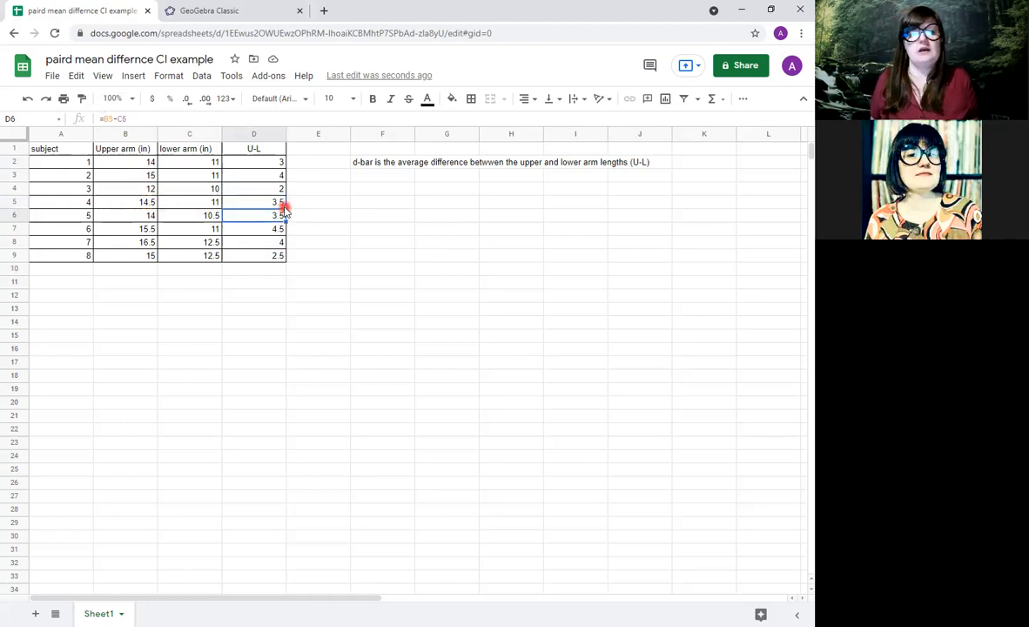
Shade the entire U-L column D with a light yellow fill.
click(261, 134)
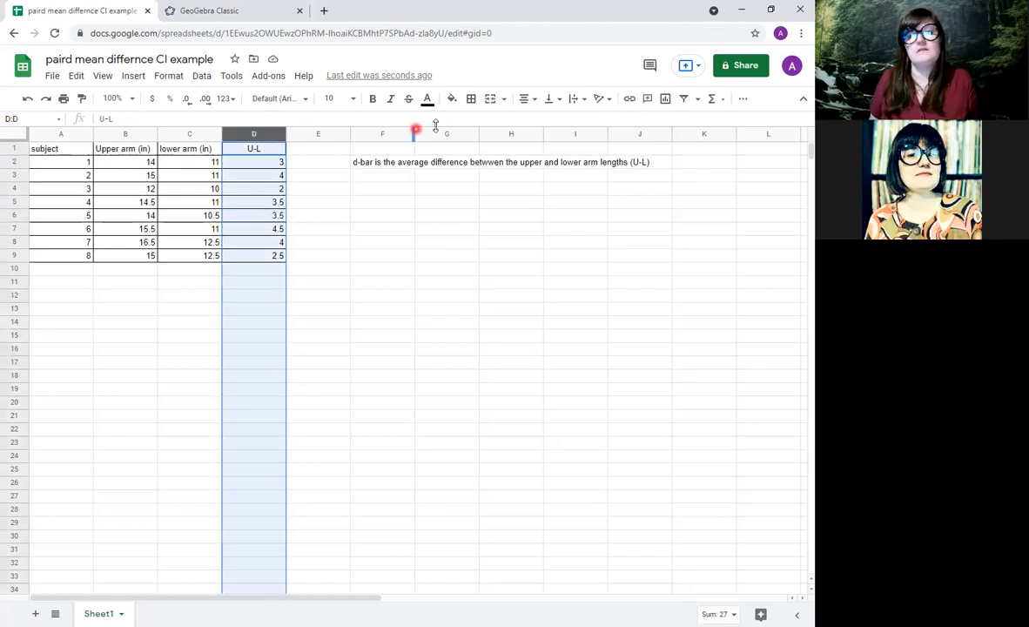
click(452, 99)
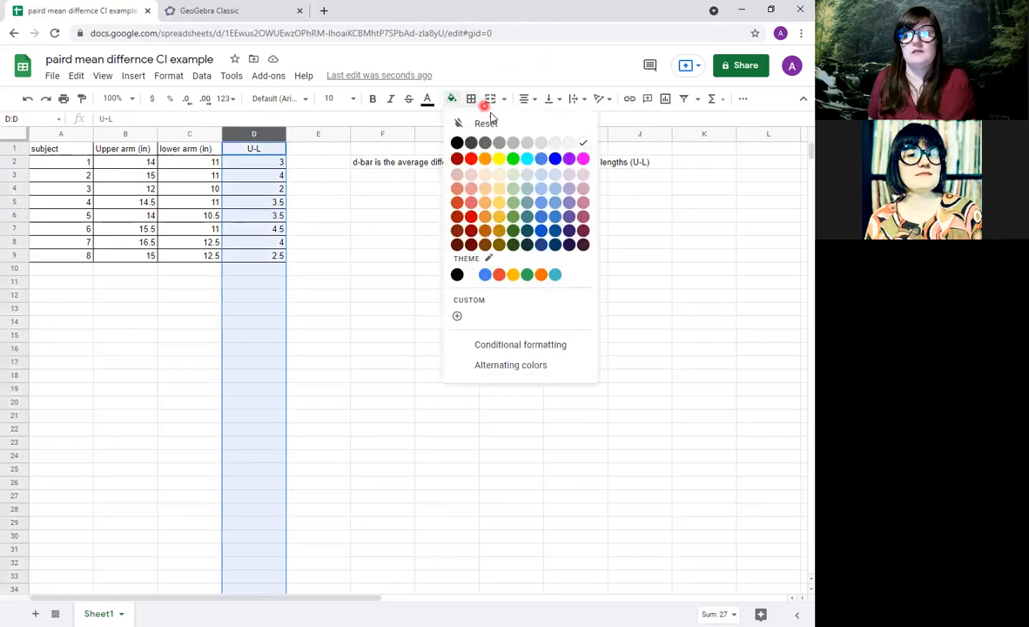
click(498, 178)
Enter the label "d-bar" in cell E11, below and beside the difference column.
click(335, 289)
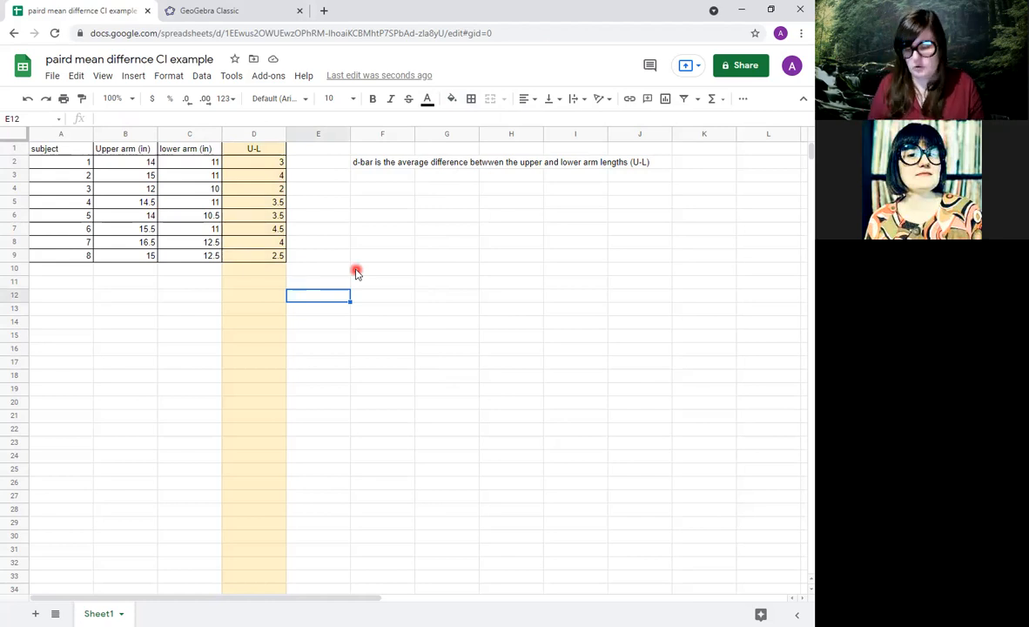
key(Up)
text(d-bar)
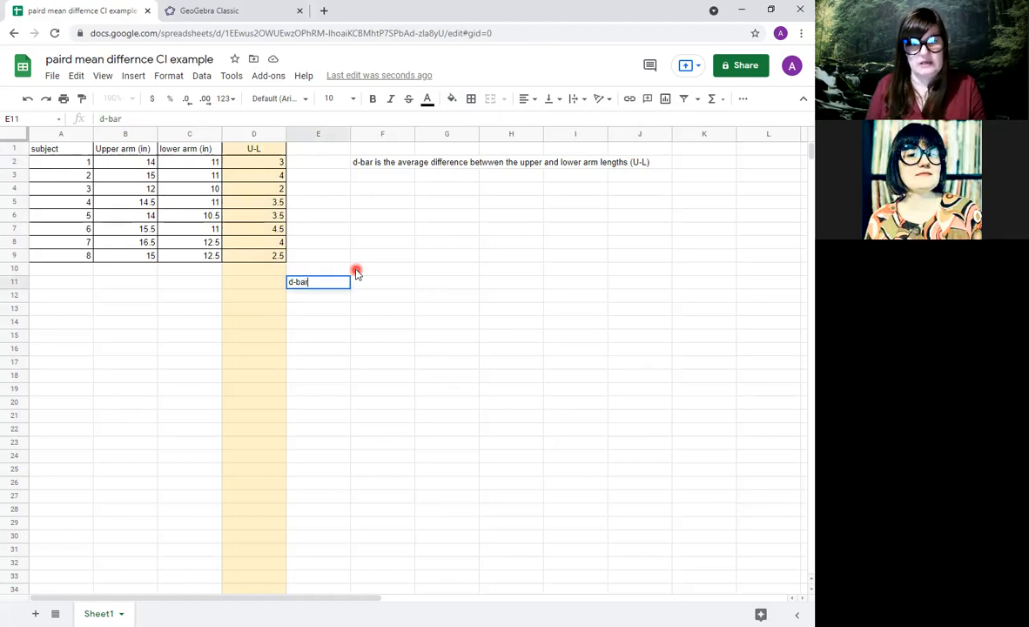
key(Return)
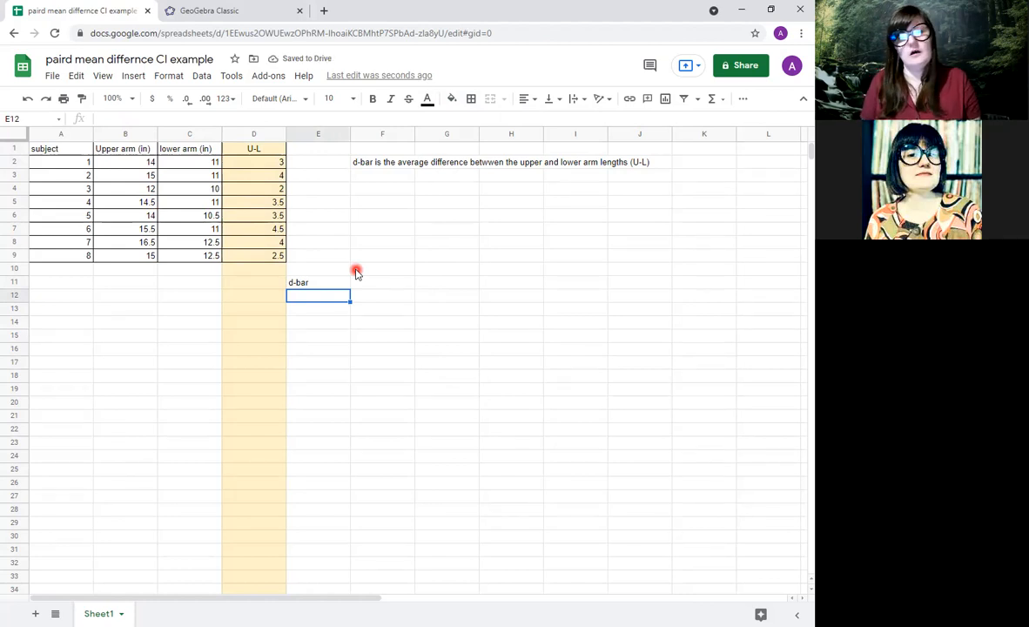
Calculate the mean of the differences in E12 with the AVERAGE function over D2:D9.
text(=)
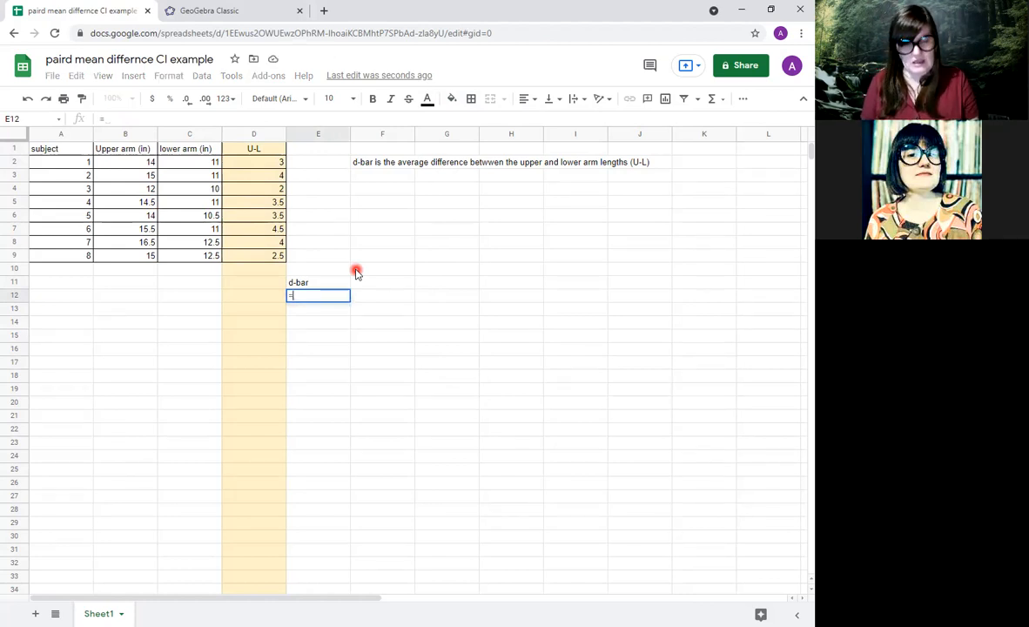
text(aver)
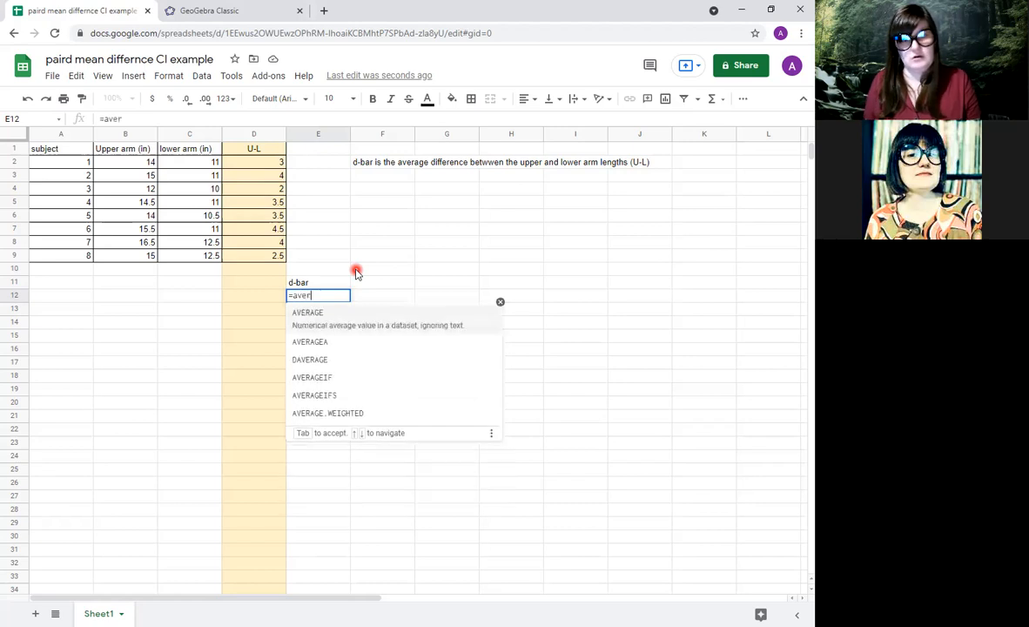
click(351, 327)
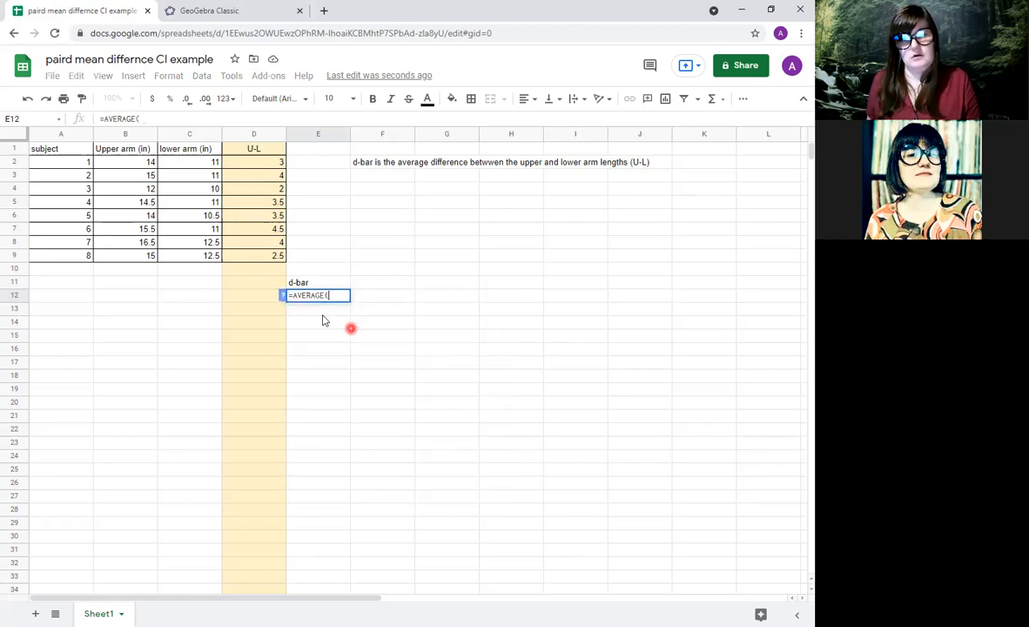
drag(264, 163, 258, 265)
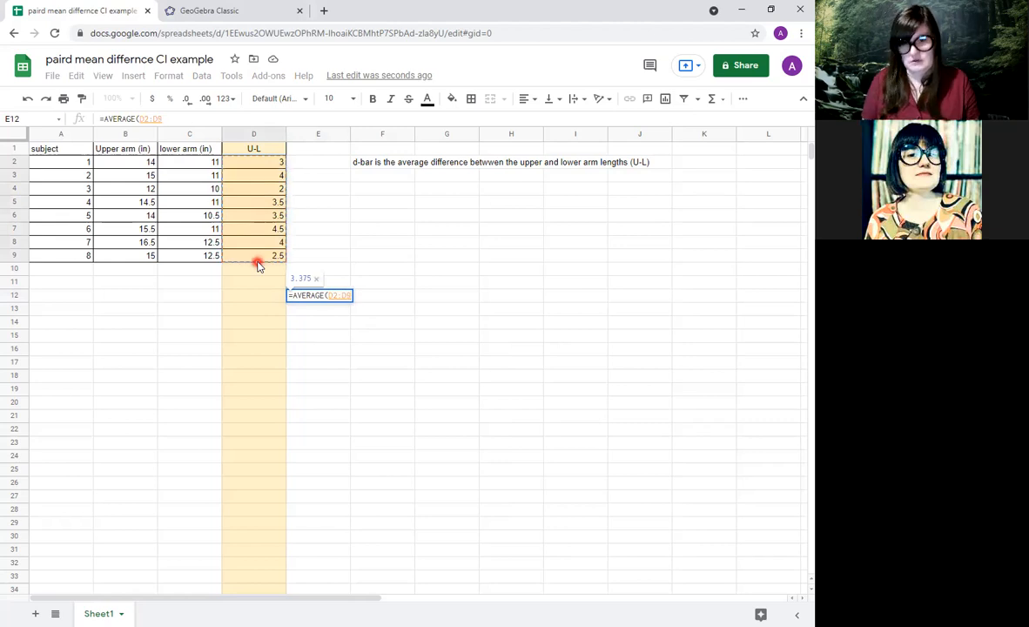
key(Return)
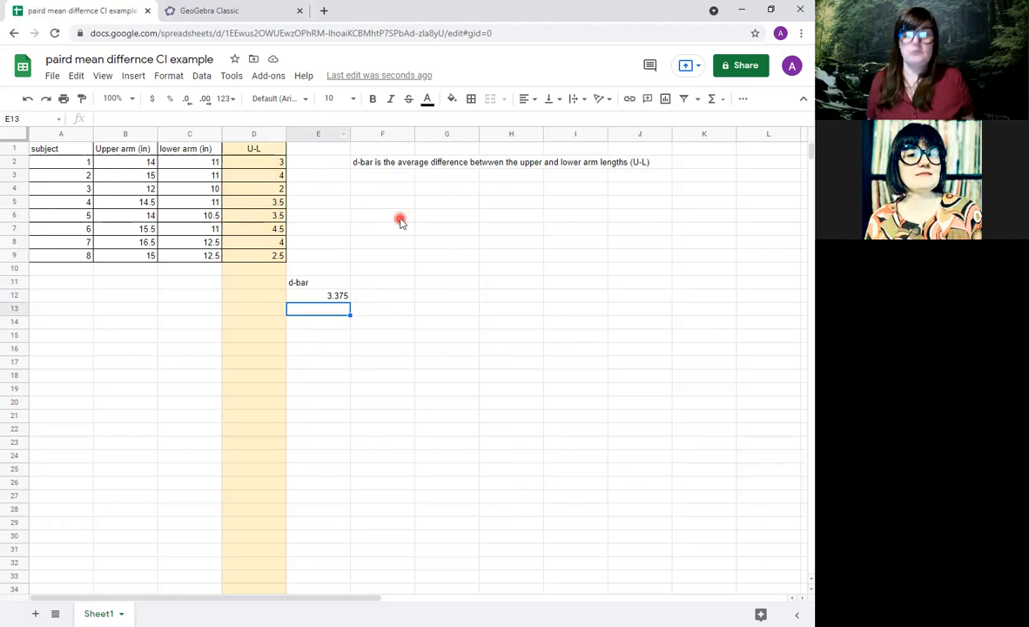
key(Return)
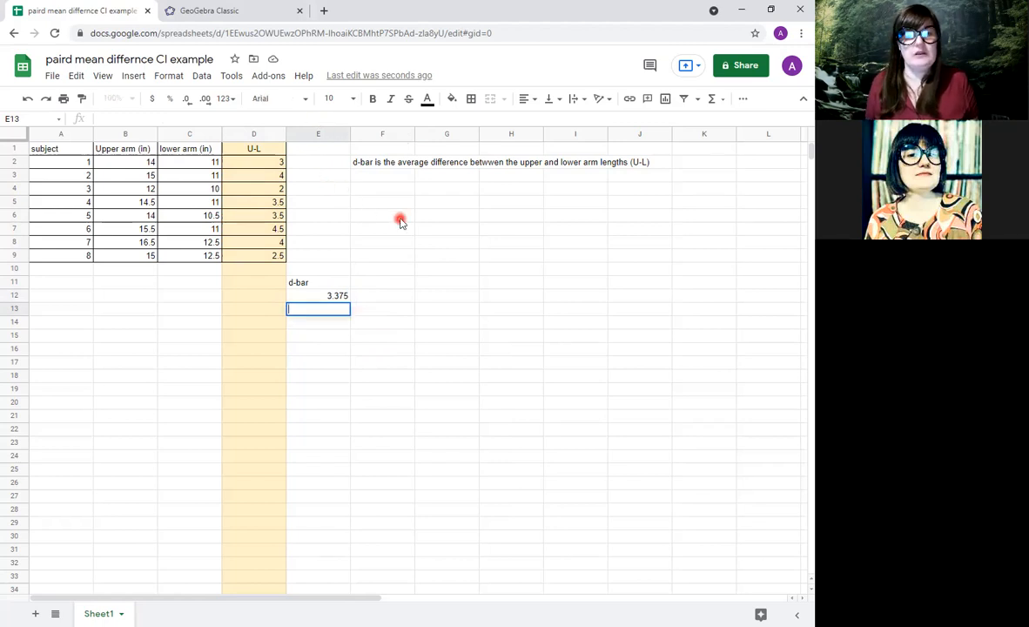
Write the confidence interval formula "d-bar +/- t* s_d/sqrt(n)" as text in cell H6.
click(504, 216)
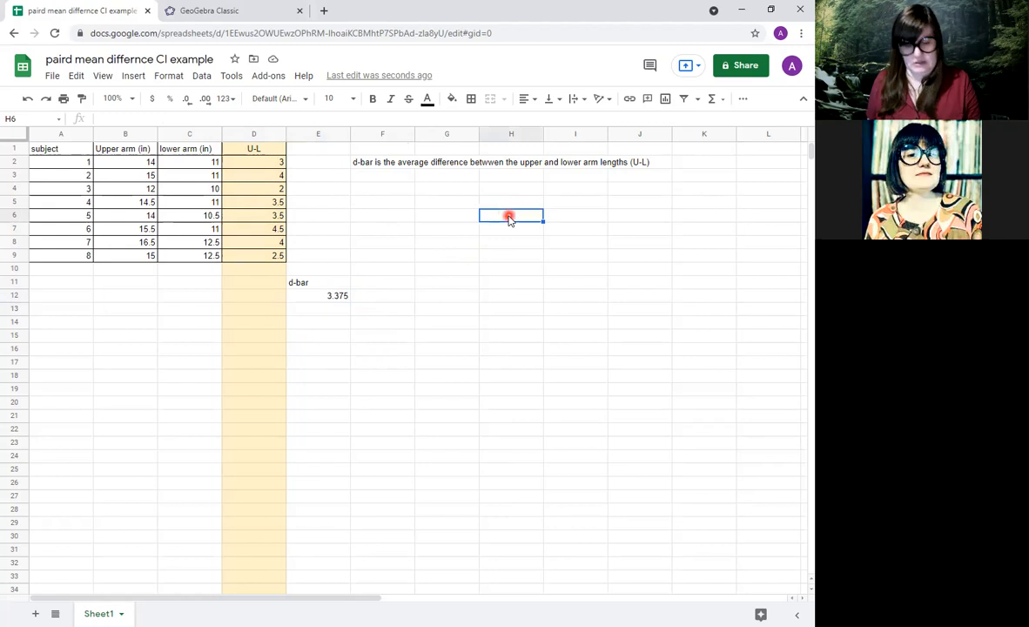
text(d-bar)
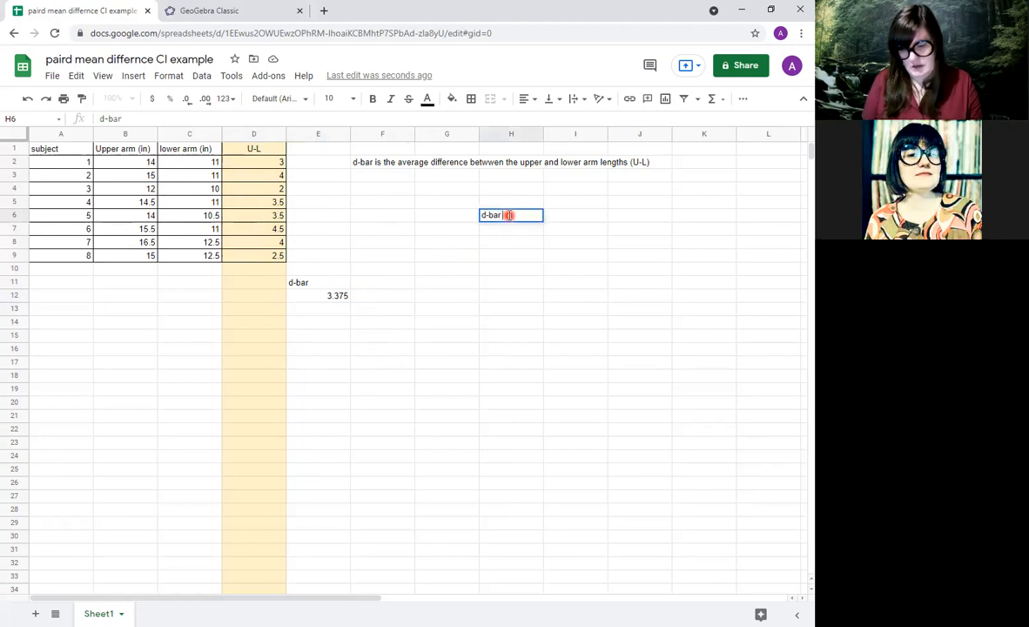
text( +/-)
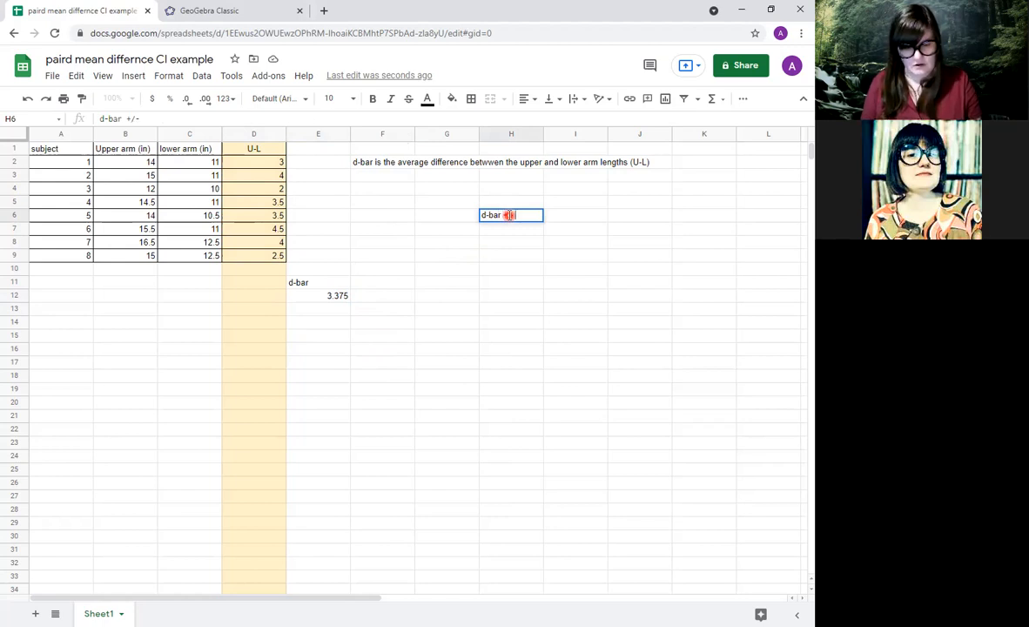
text( t)
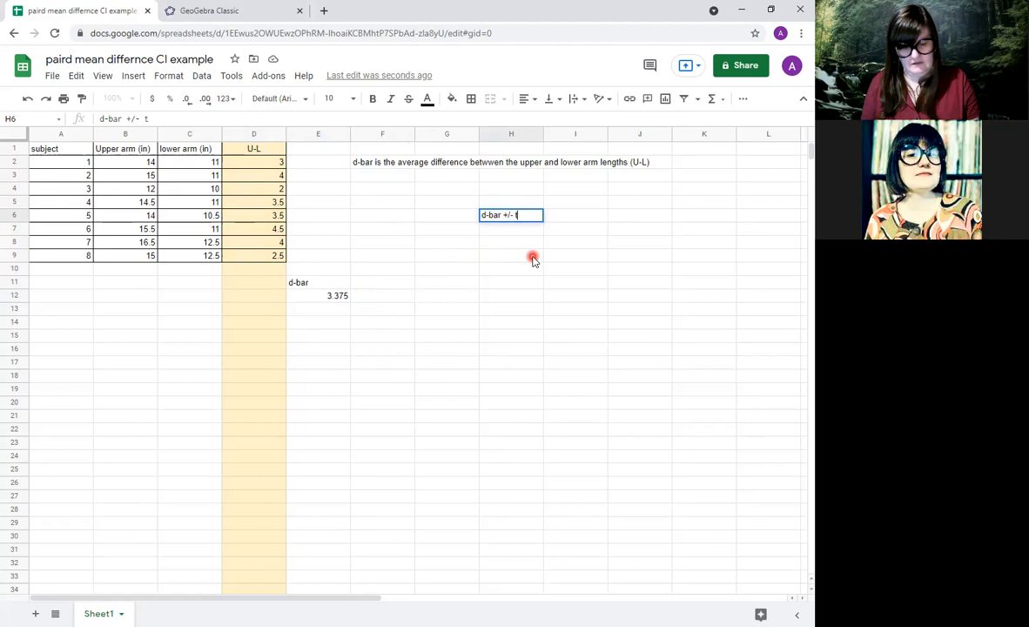
text(*)
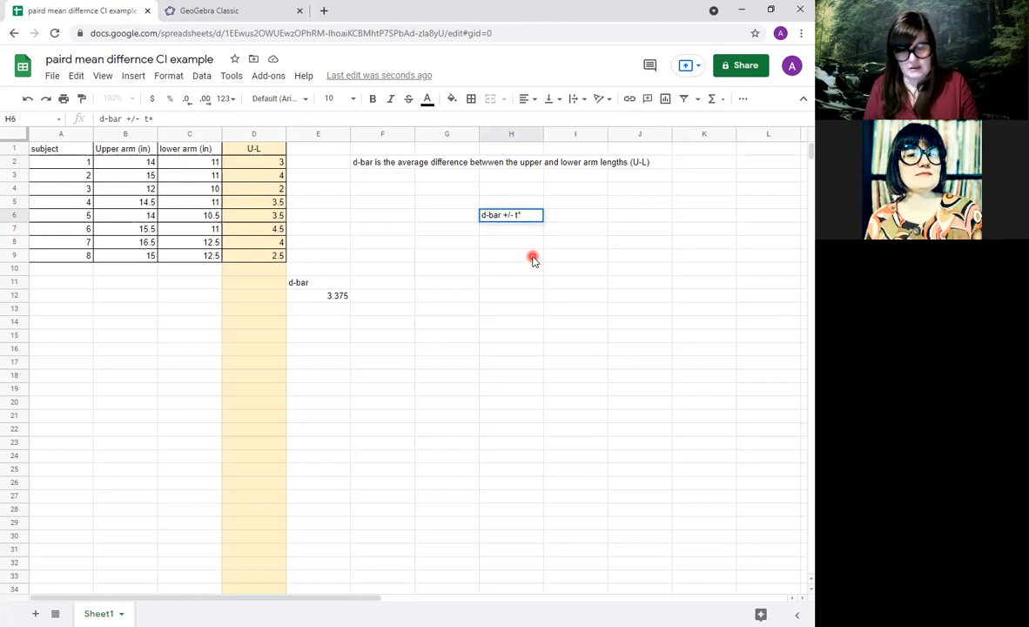
text(s)
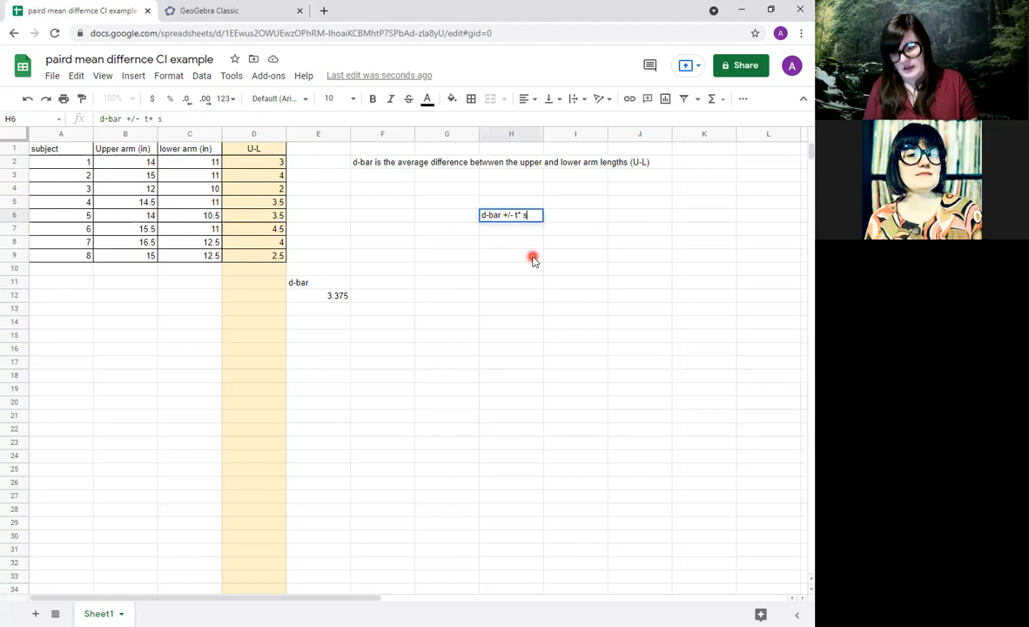
text(_)
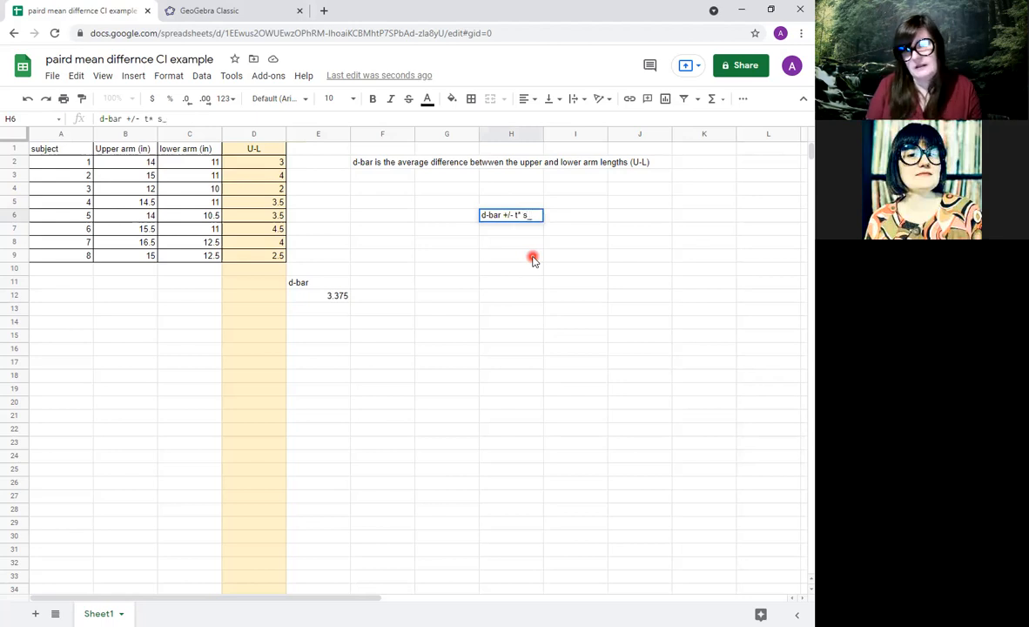
text(d)
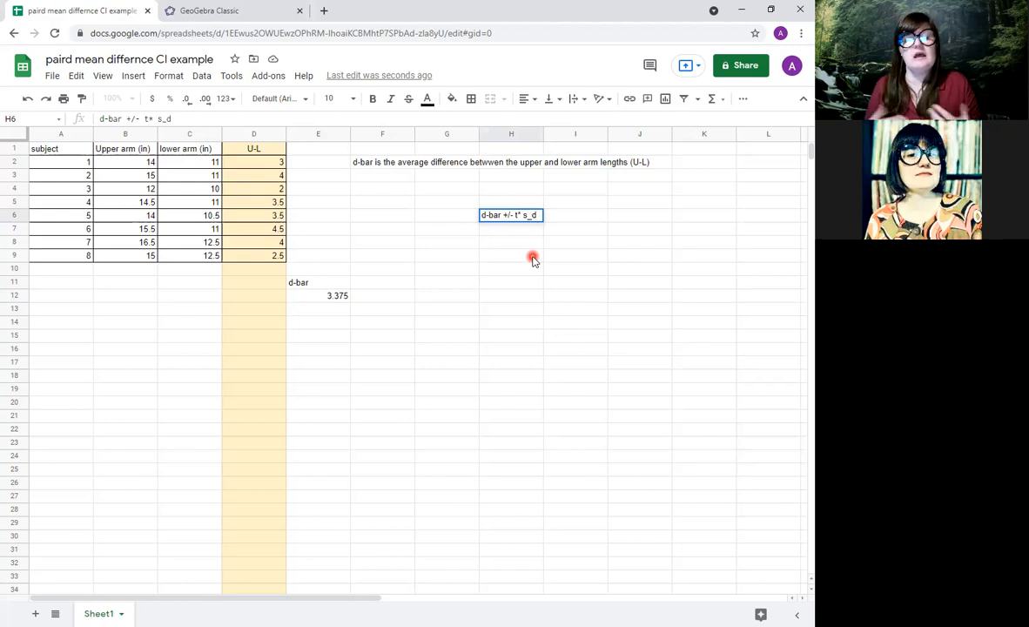
text(/)
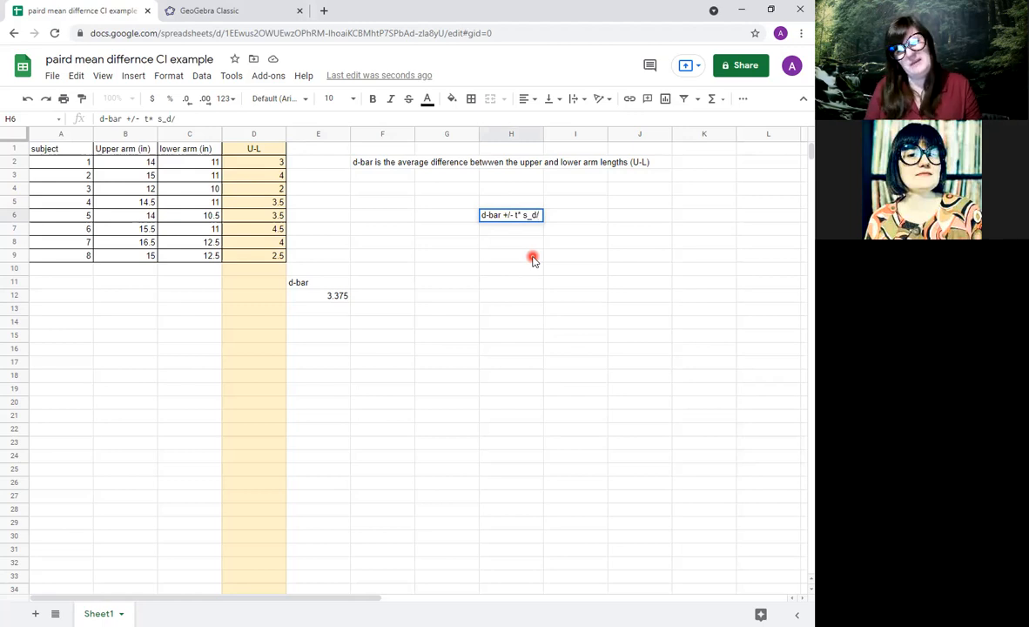
text(s)
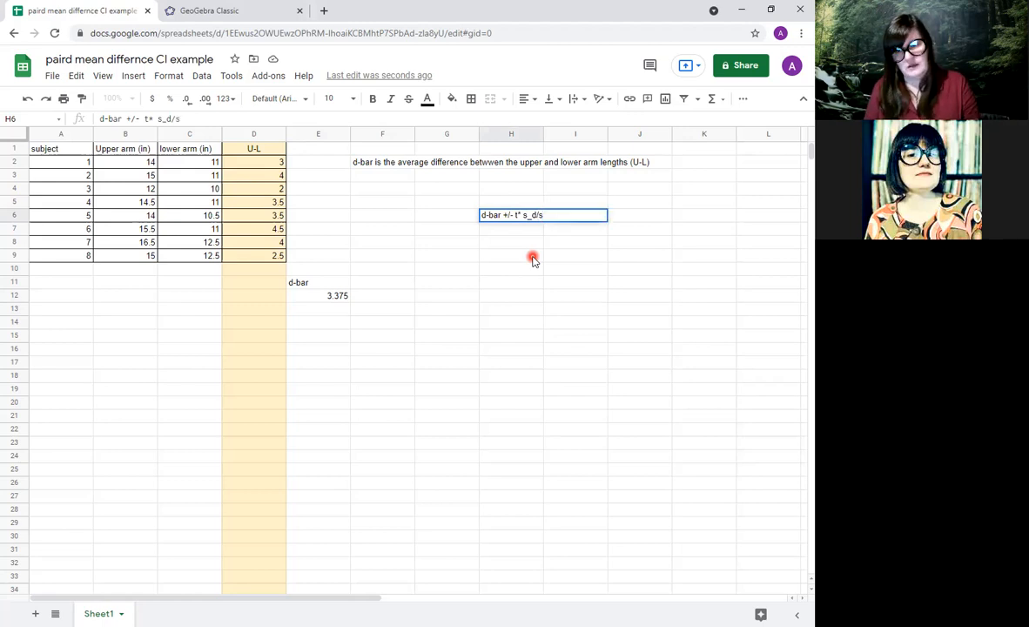
text(qr)
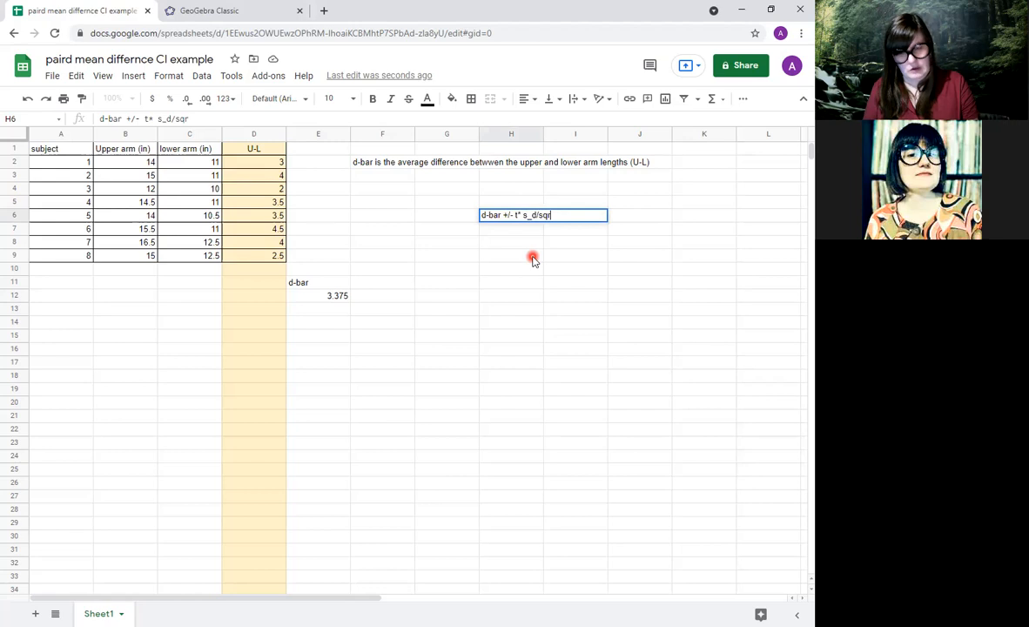
text(t()
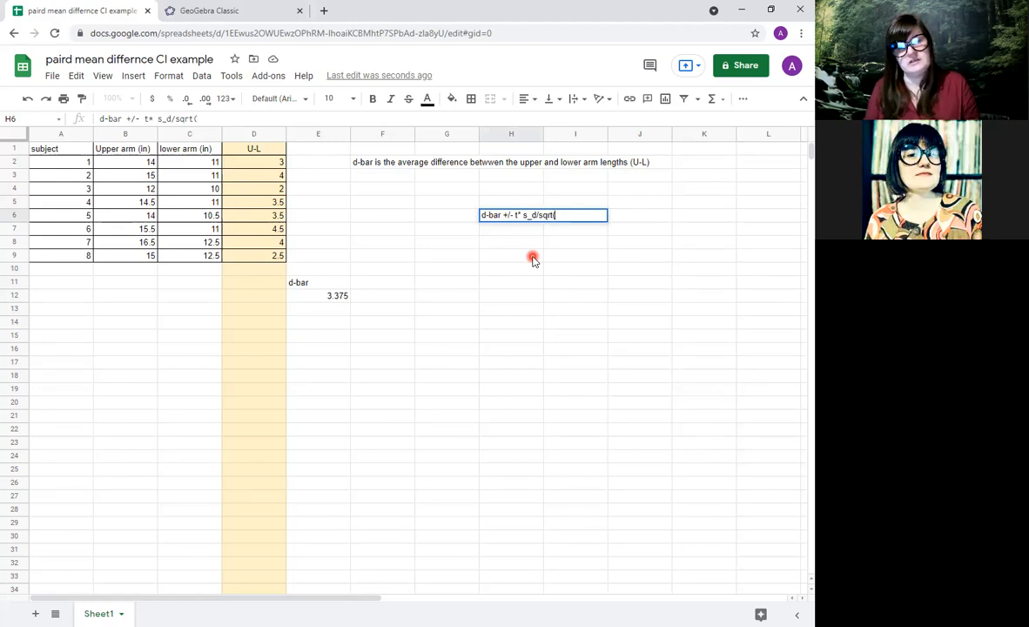
text(n))
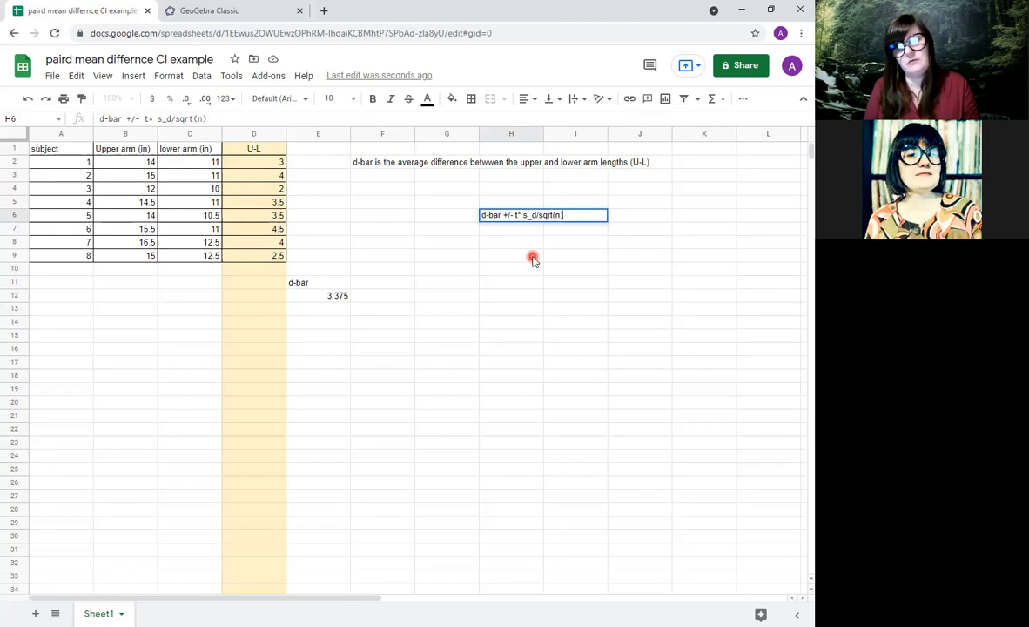
key(Return)
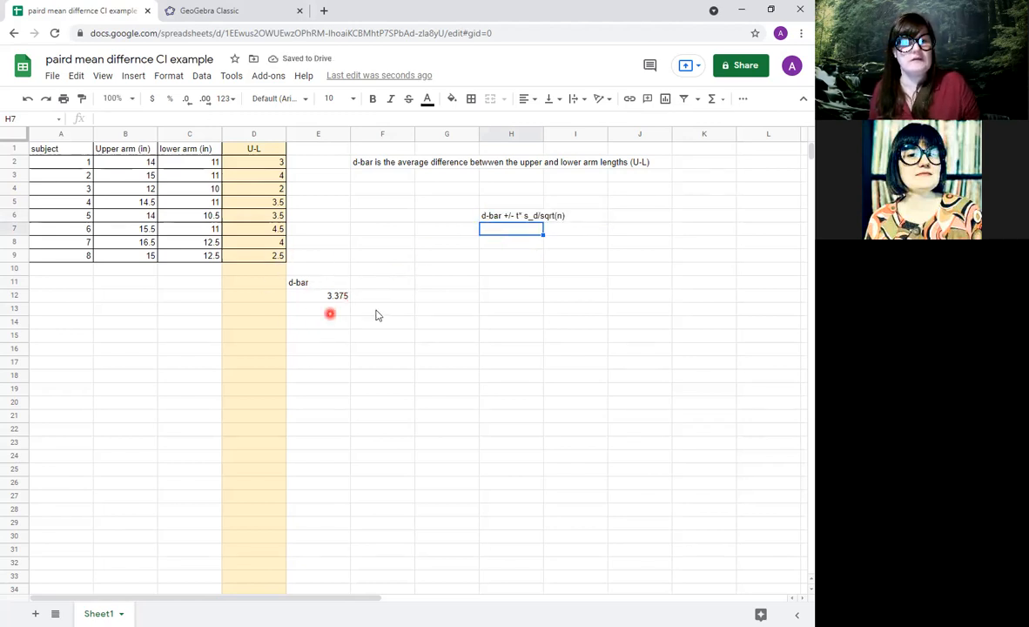
Apply all borders to the d-bar label and its value in E11:E12.
drag(300, 285, 321, 300)
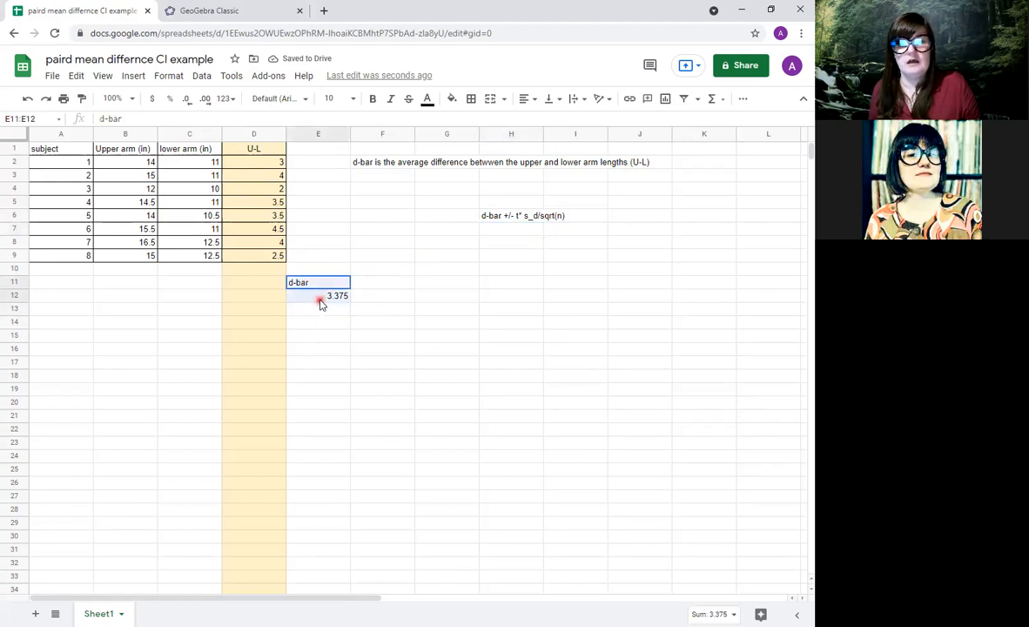
click(477, 101)
click(441, 117)
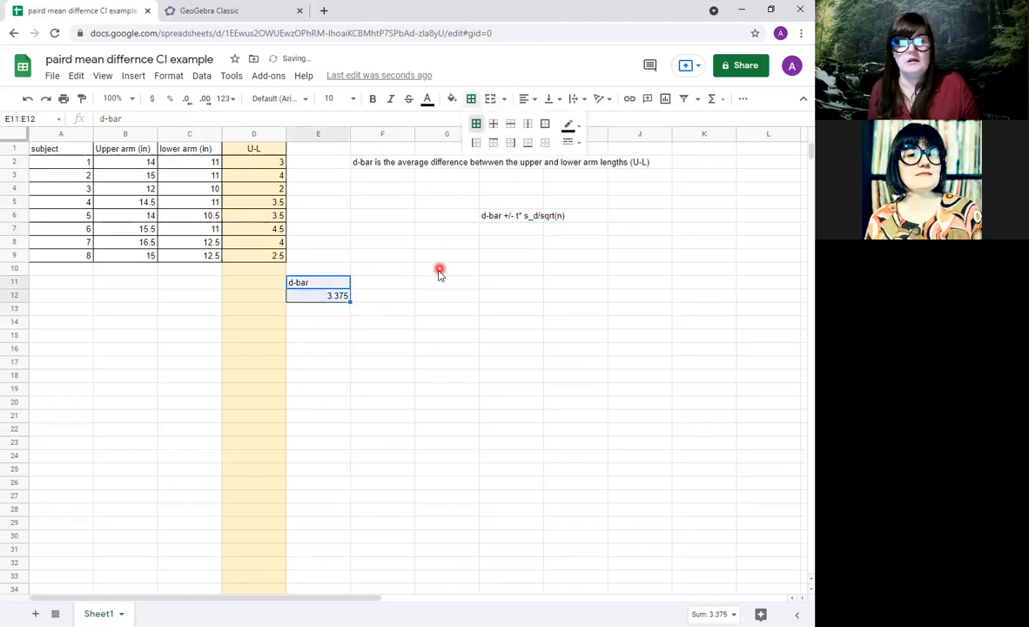
Enter the label "s_d" in cell G11 for the standard deviation of the differences.
click(433, 283)
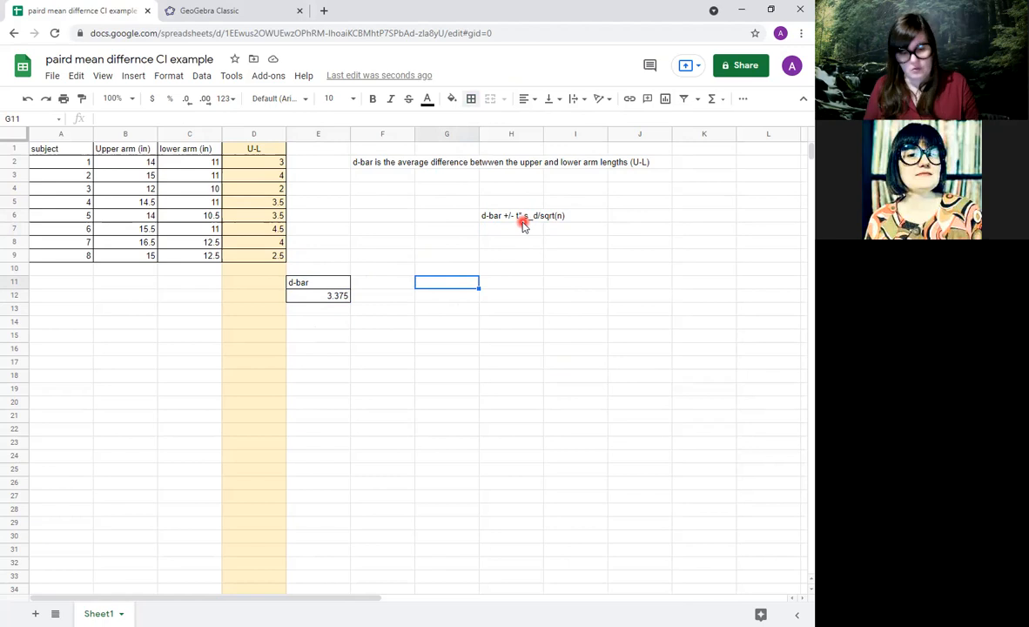
text(s_d)
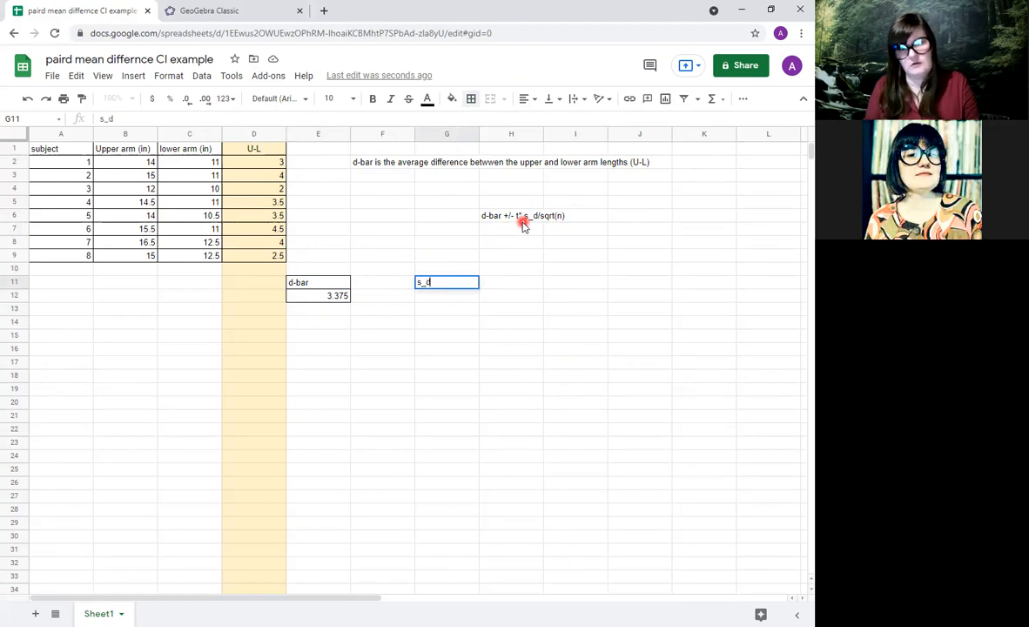
key(Return)
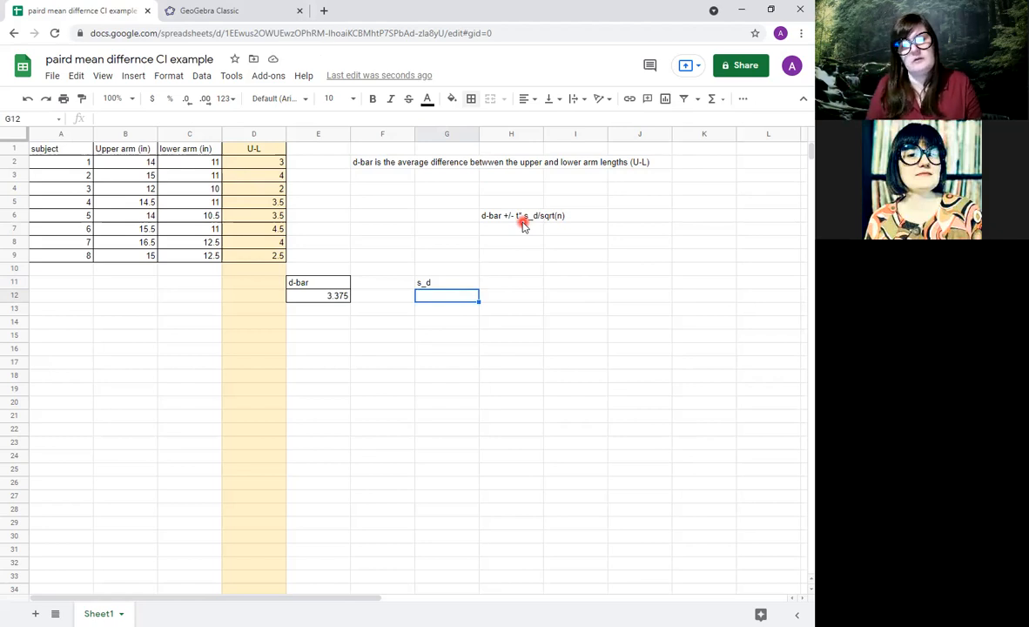
Calculate the standard deviation of the differences in G12 with the STDEV function over D2:D9.
text(=)
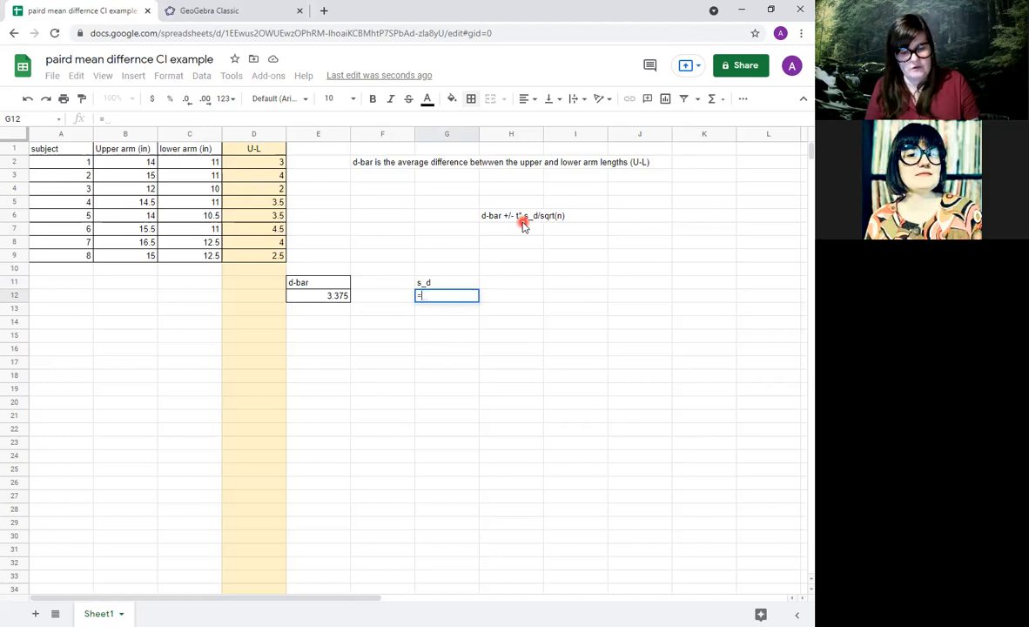
text(stdev)
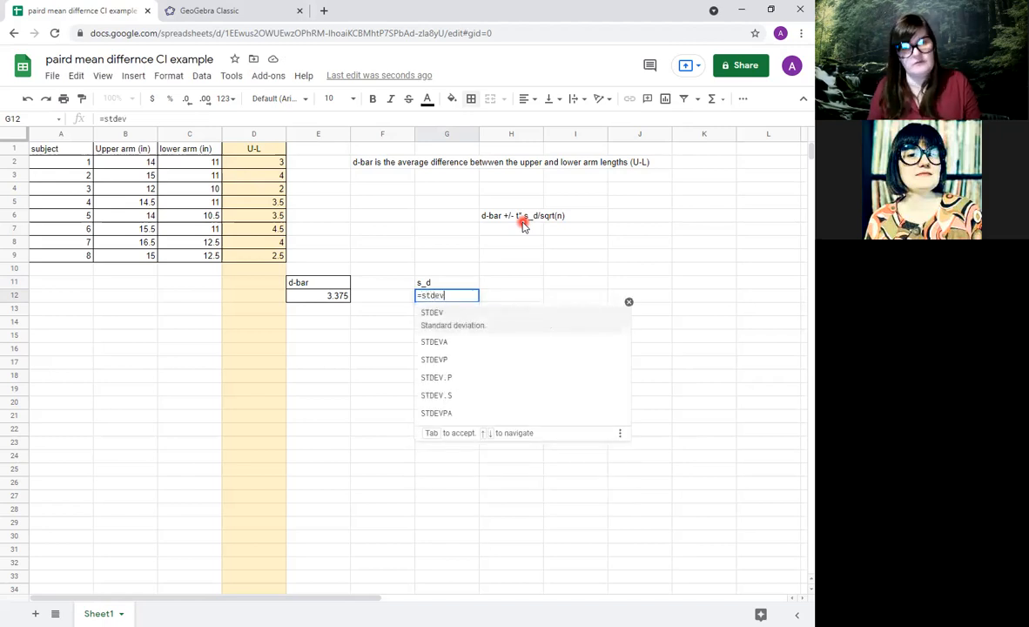
click(470, 320)
click(247, 164)
drag(248, 181, 249, 258)
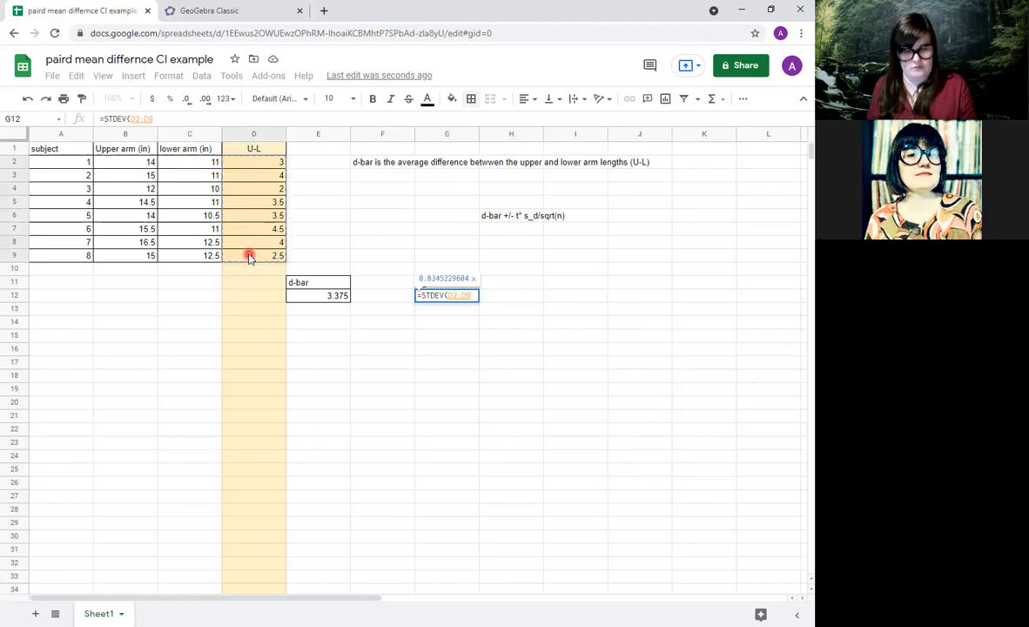
key(Return)
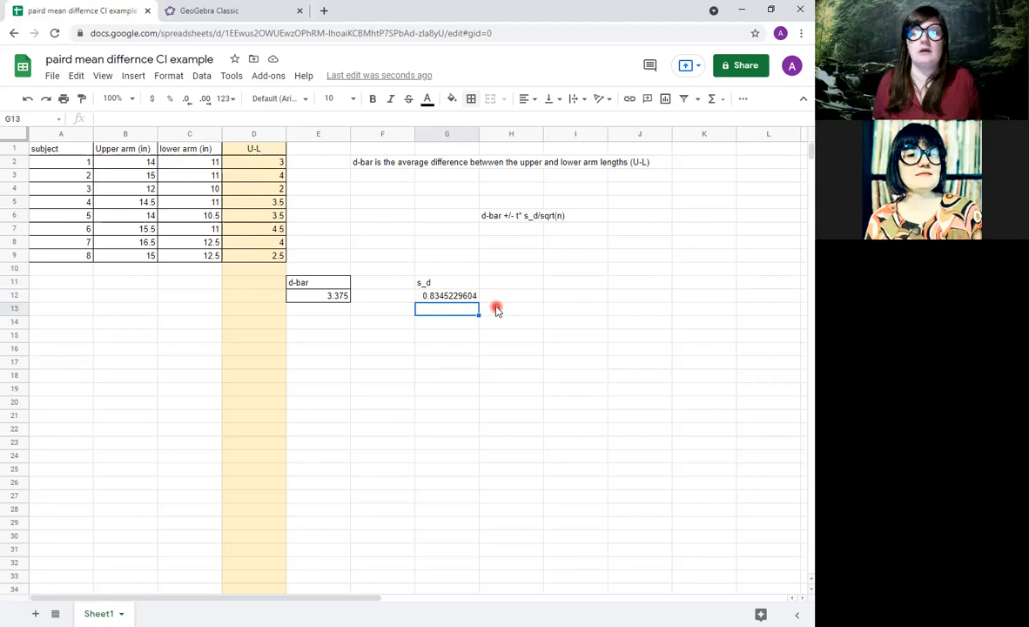
Apply all borders to the s_d label and its value in G11:G12.
drag(454, 287, 456, 303)
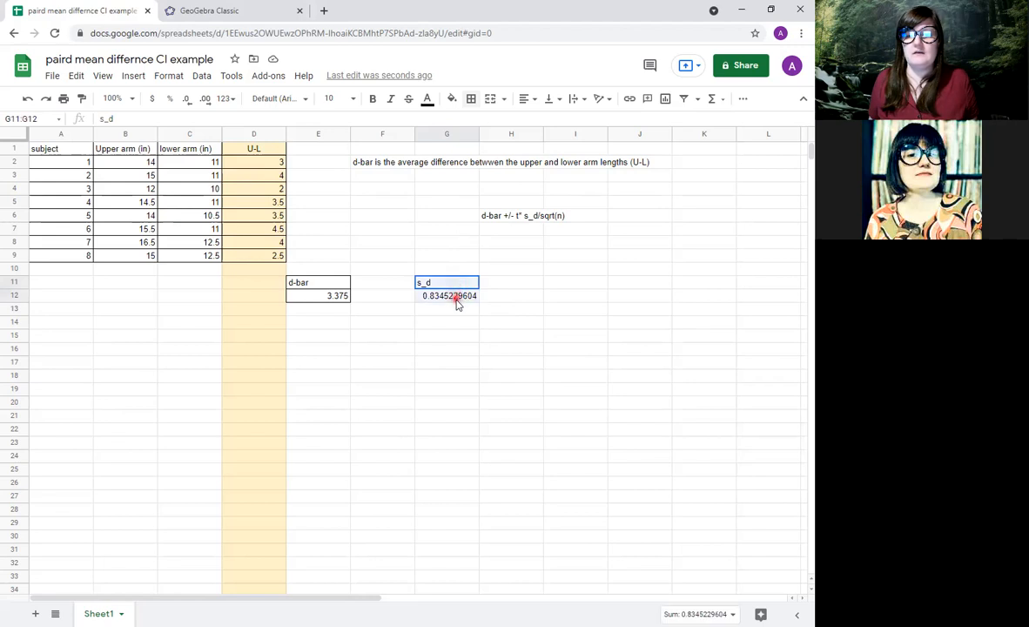
click(471, 98)
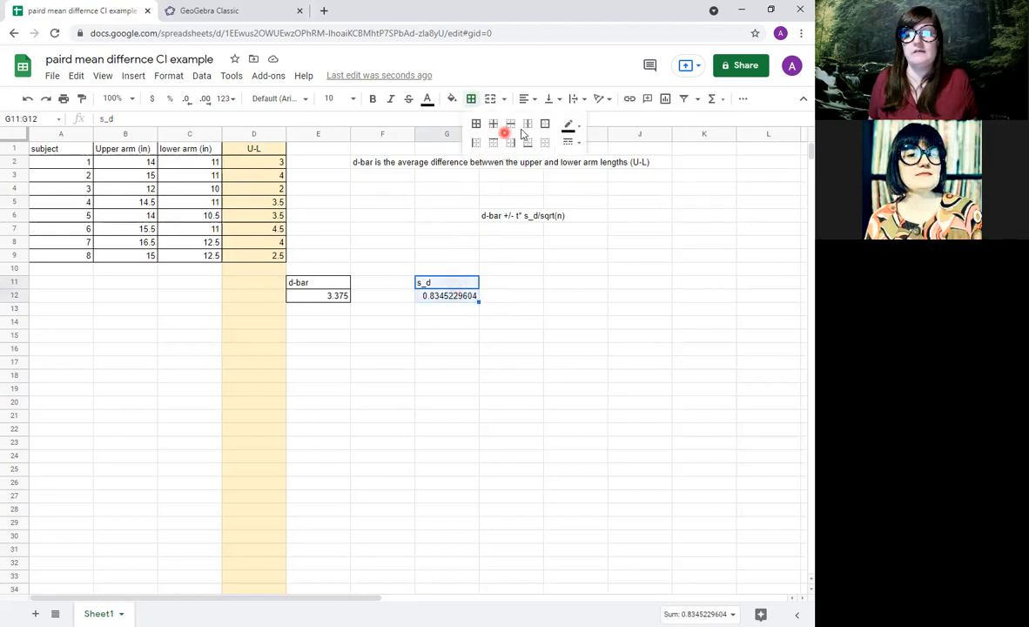
click(475, 124)
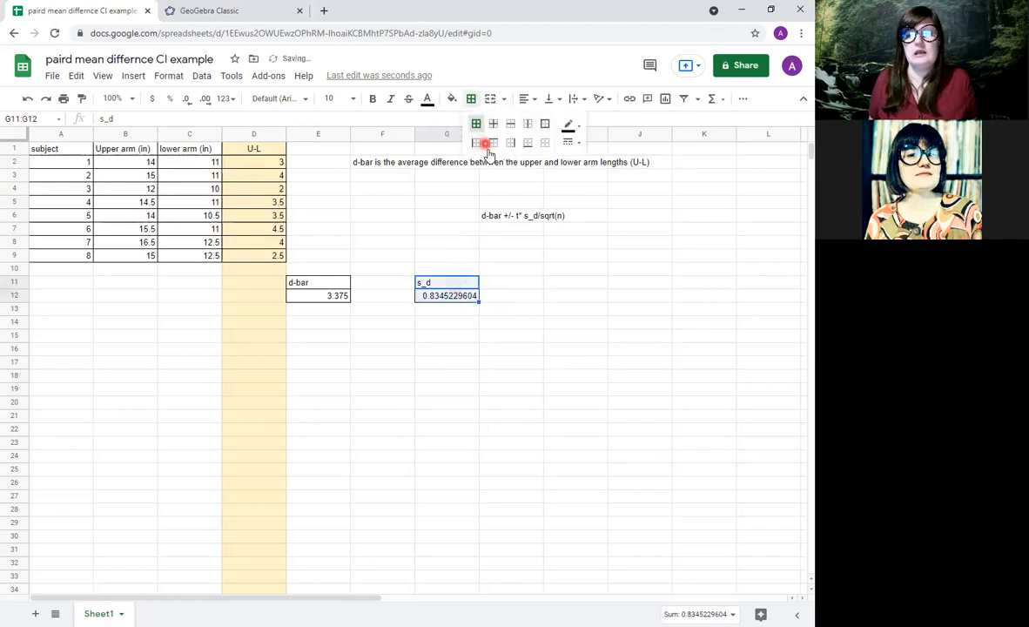
Enter the label "n" in I11 and calculate the sample size in I12 with the COUNT function over D2:D9.
click(563, 285)
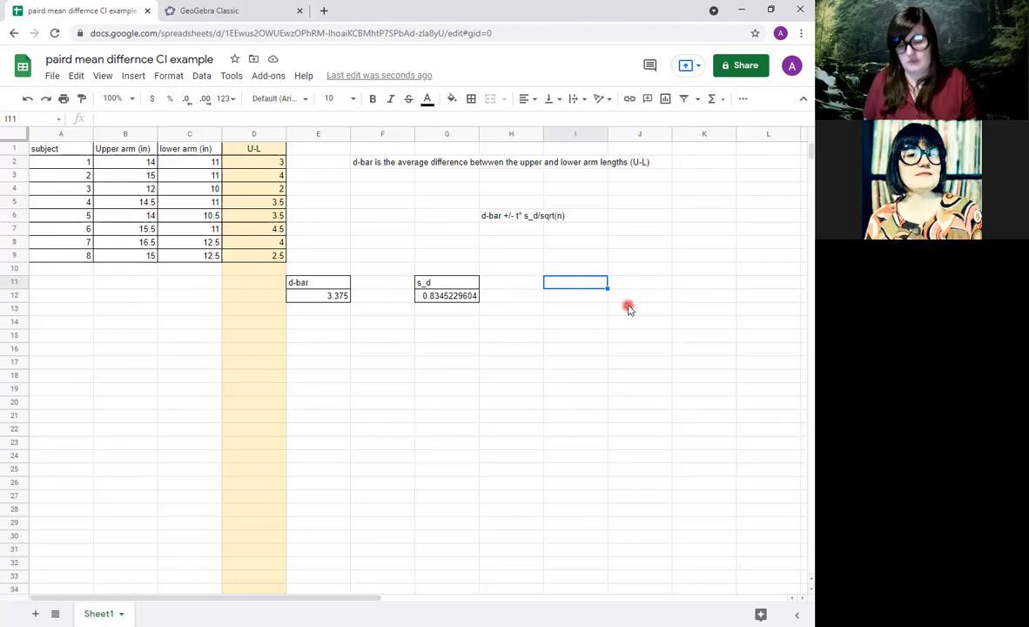
text(n)
key(Return)
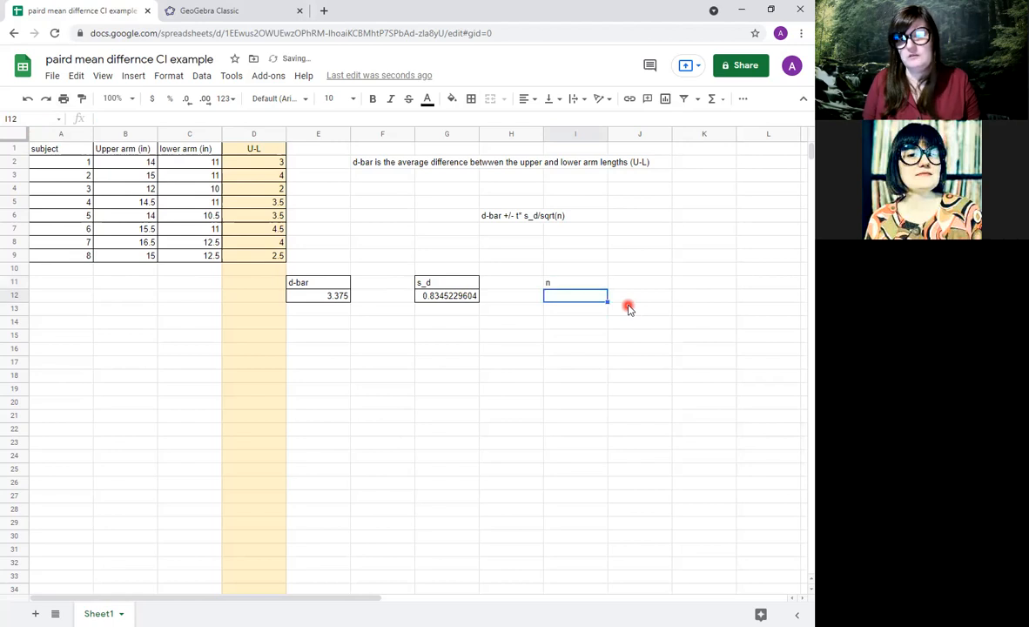
text(=c)
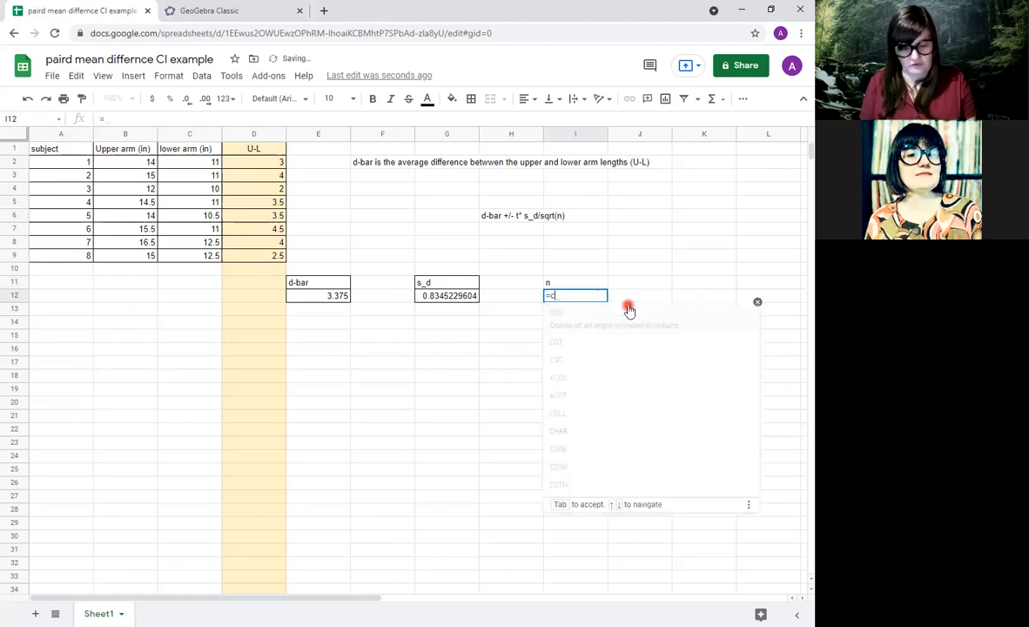
text(ount)
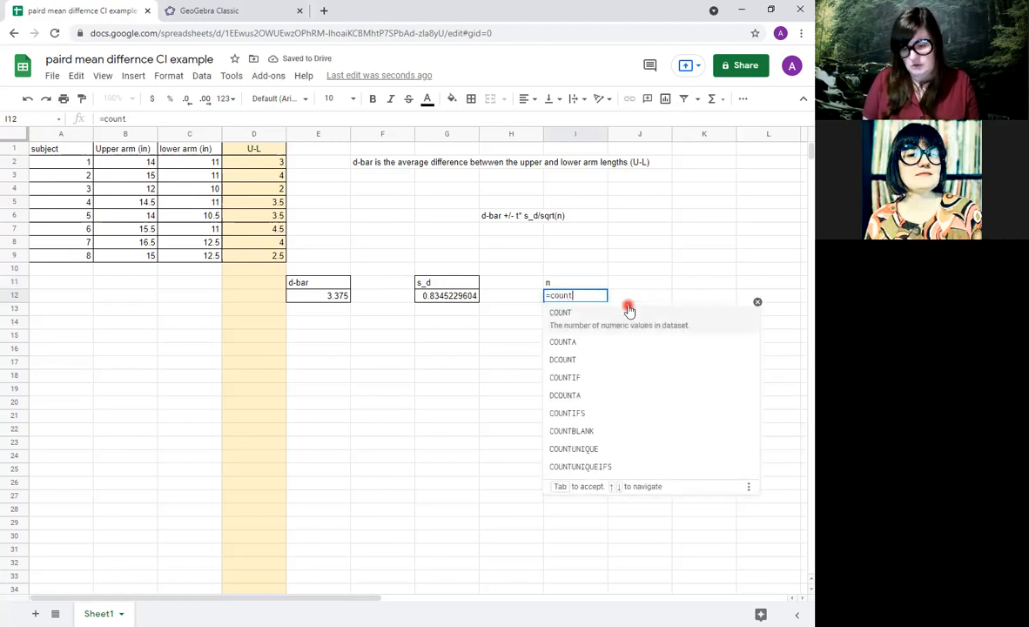
text(()
drag(268, 164, 271, 259)
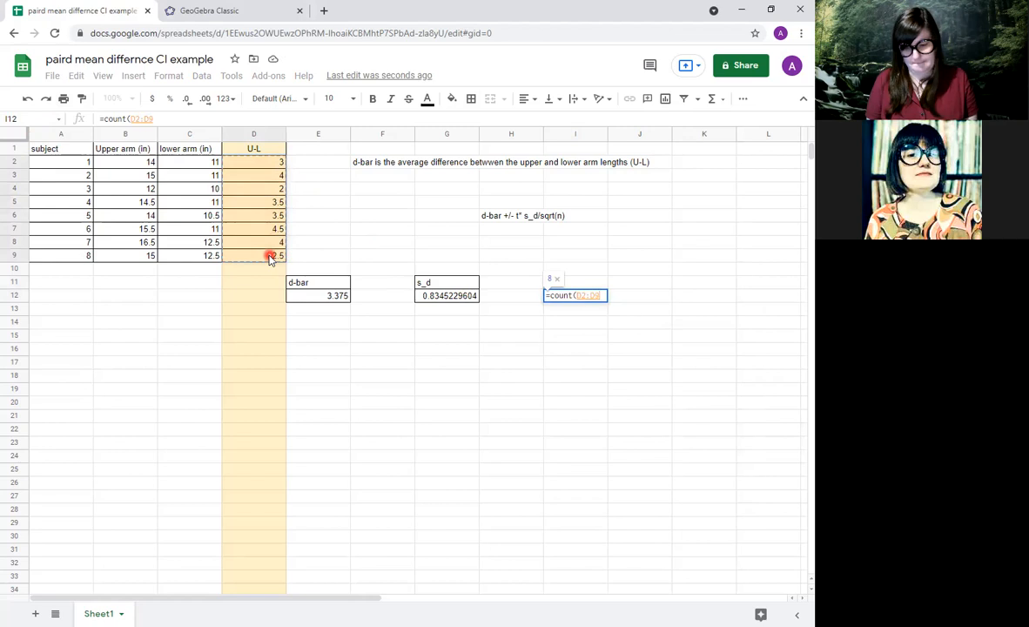
text())
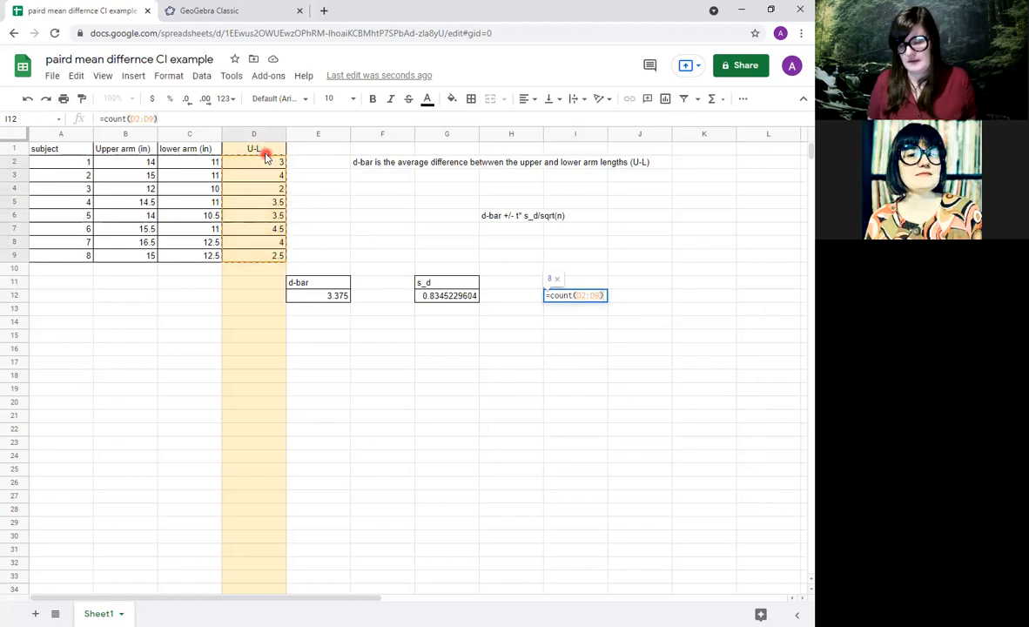
key(Return)
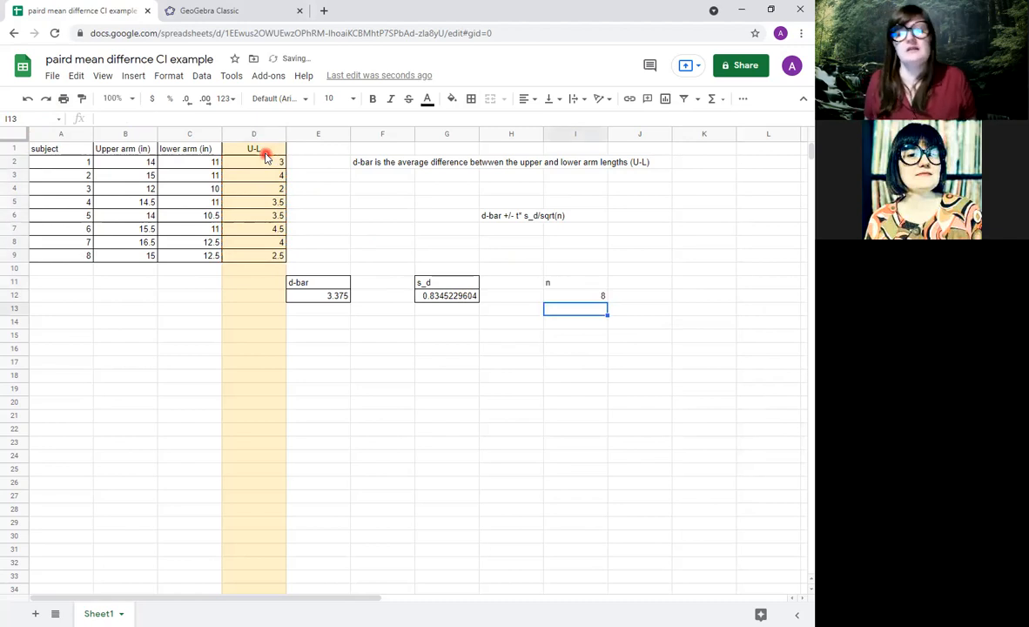
Apply all borders to the n label and its value in I11:I12.
drag(565, 282, 567, 297)
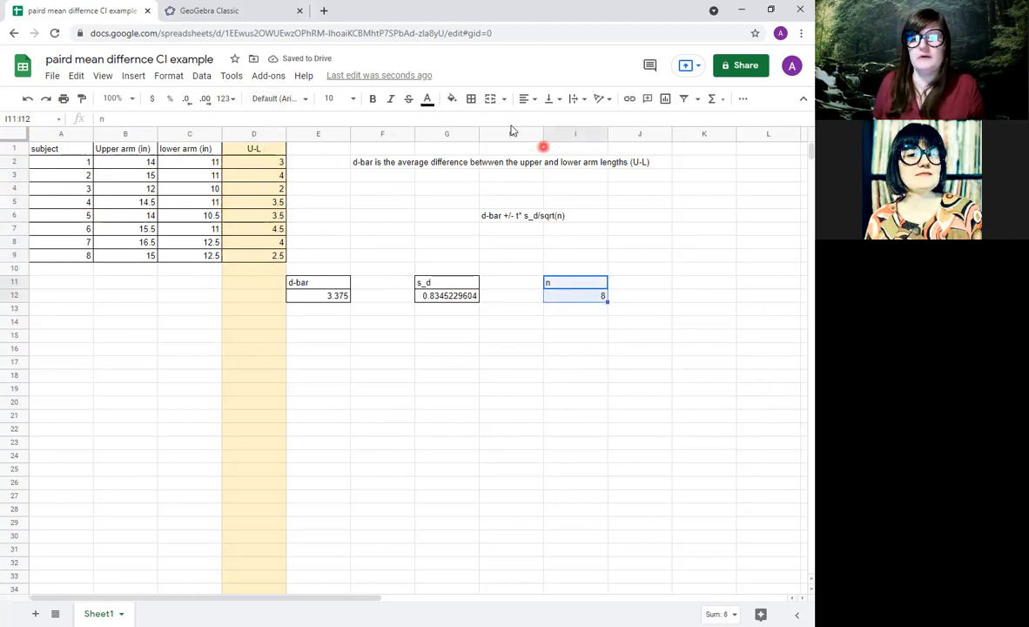
click(471, 99)
click(477, 126)
click(575, 363)
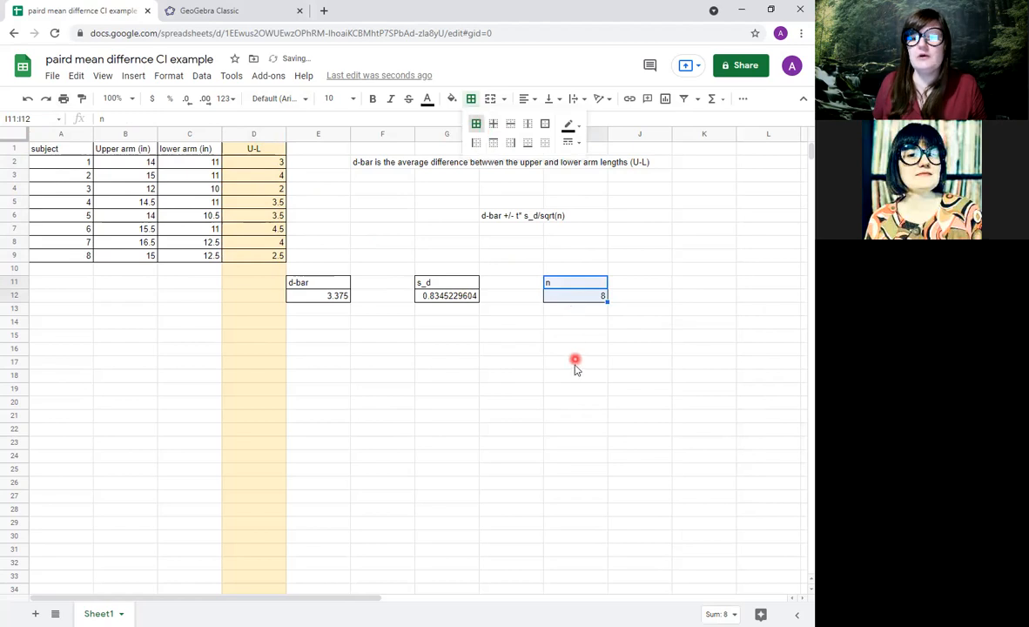
Switch to GeoGebra Classic and set its statistics procedure to T Estimate of a Mean.
click(228, 12)
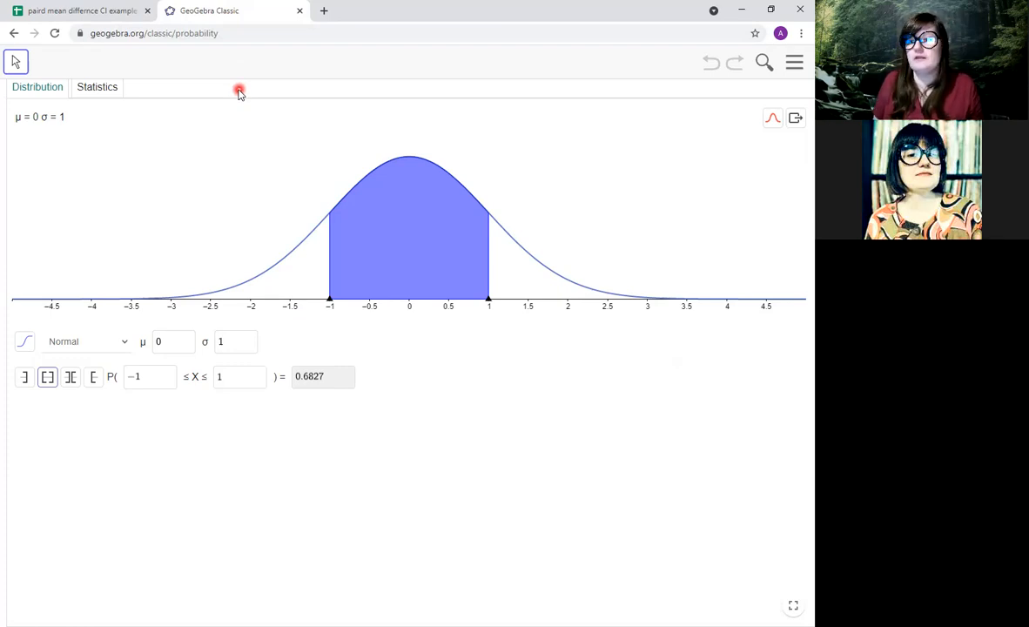
click(97, 90)
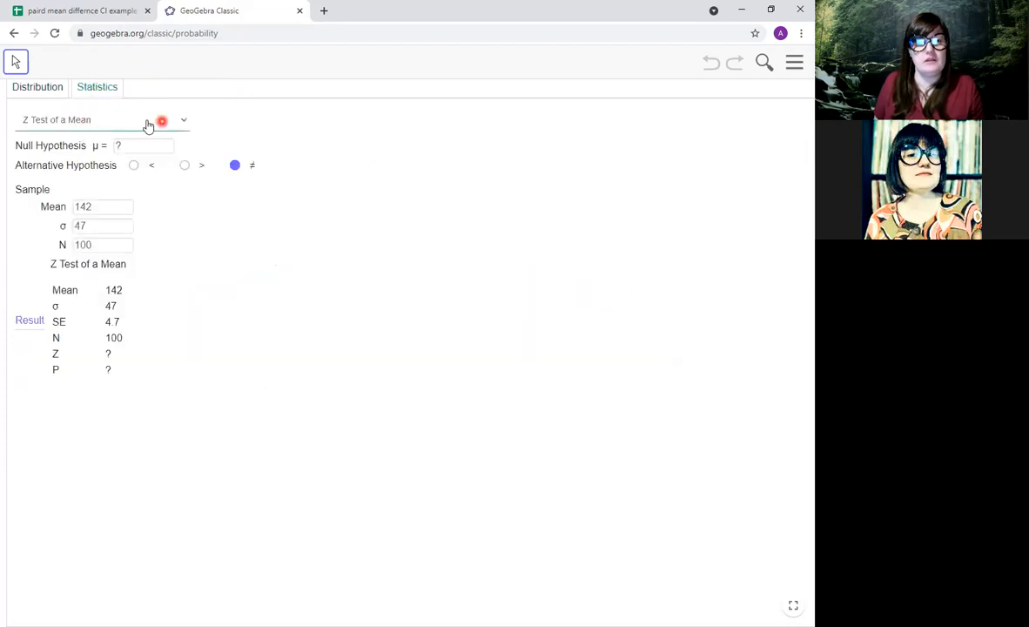
click(173, 126)
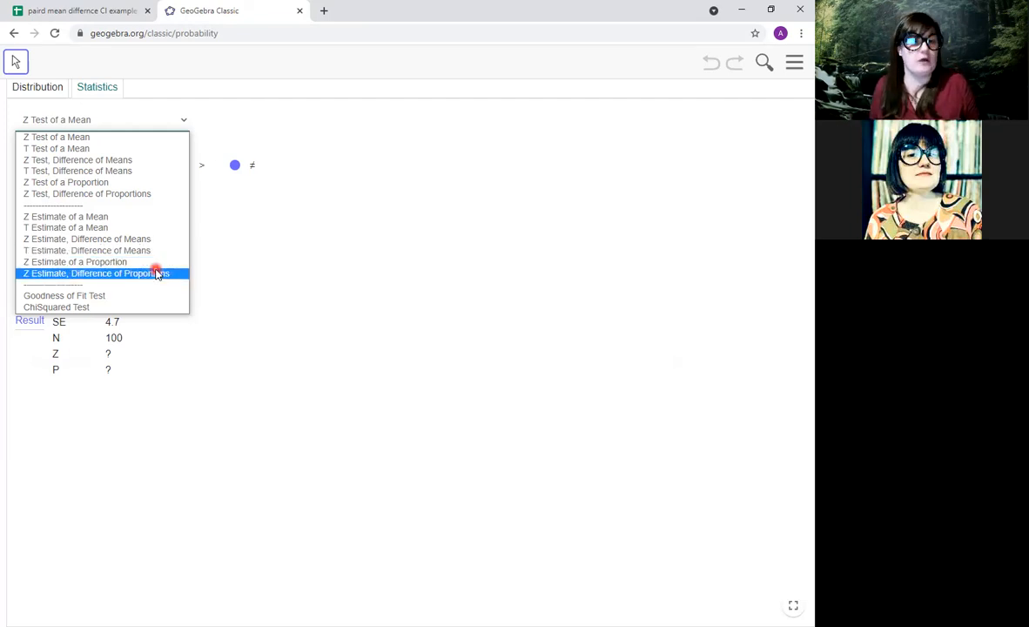
click(73, 11)
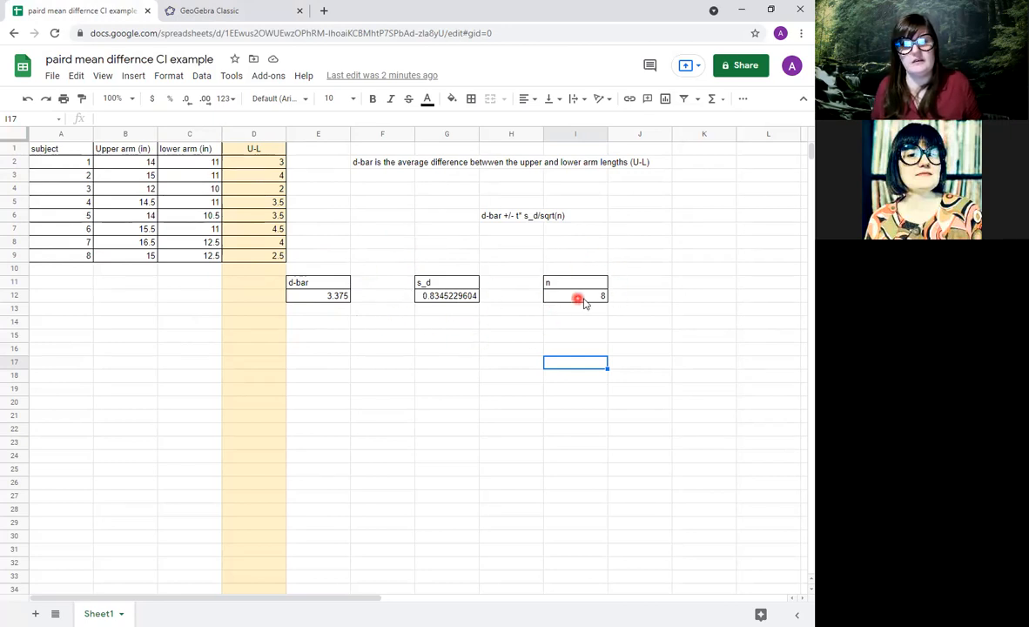
click(217, 10)
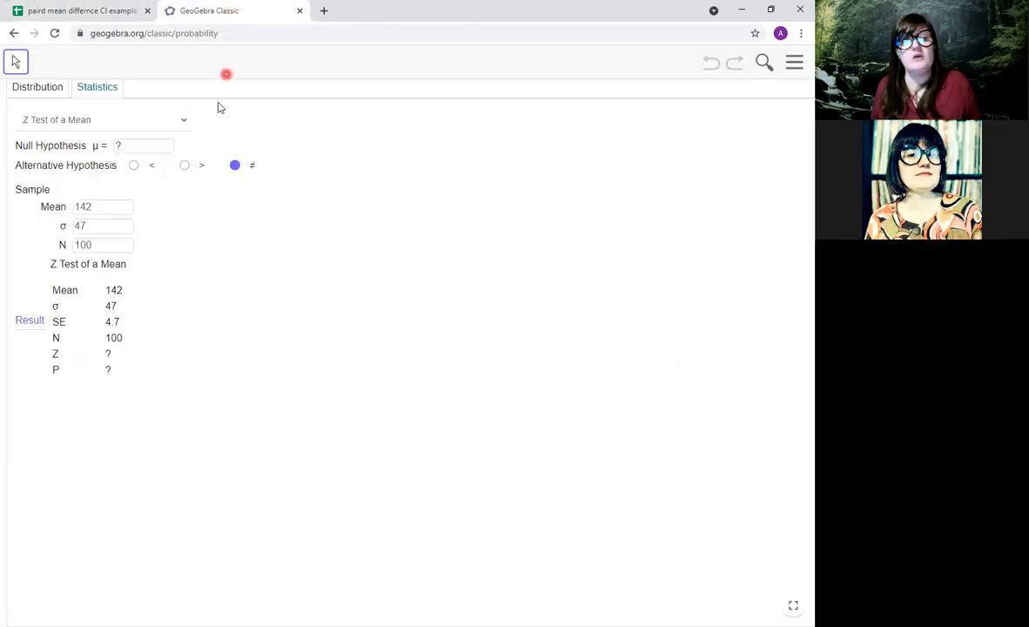
click(94, 122)
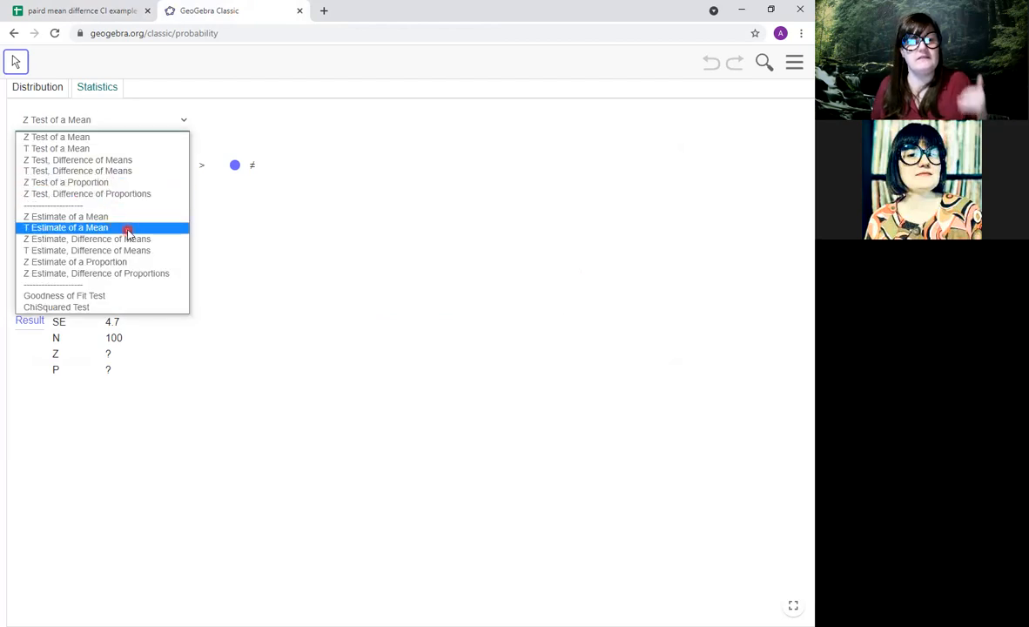
click(128, 229)
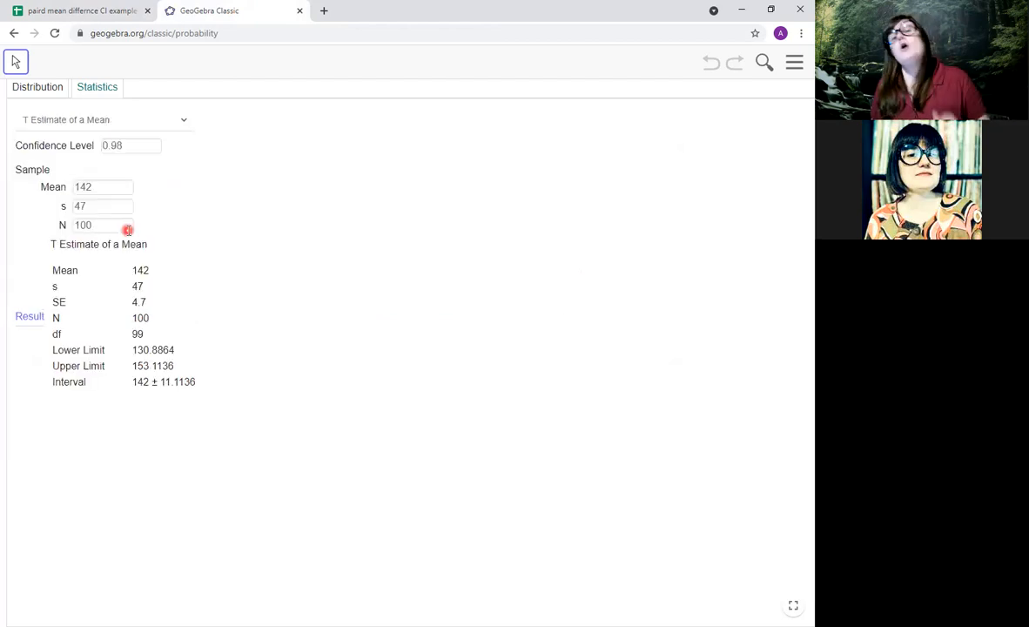
Look up d-bar in the spreadsheet and set the sample mean in GeoGebra to 3.375.
click(103, 11)
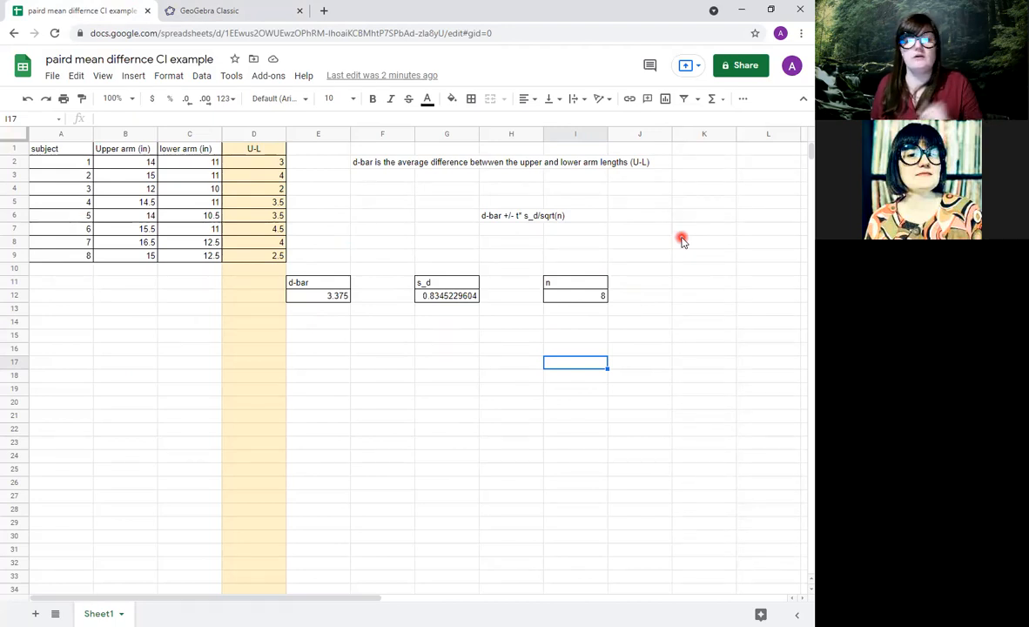
click(209, 11)
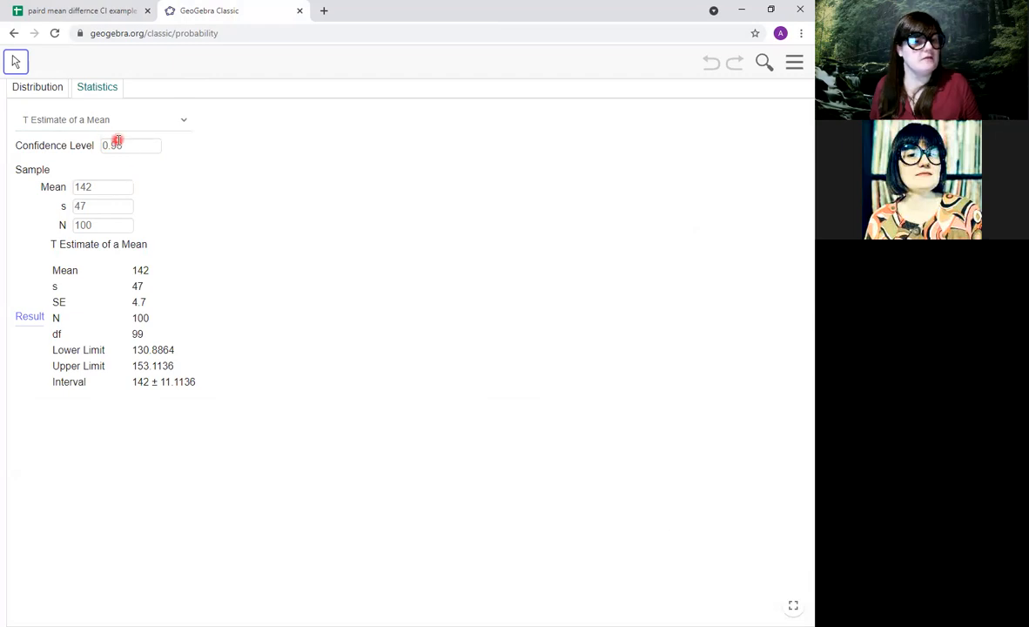
click(104, 187)
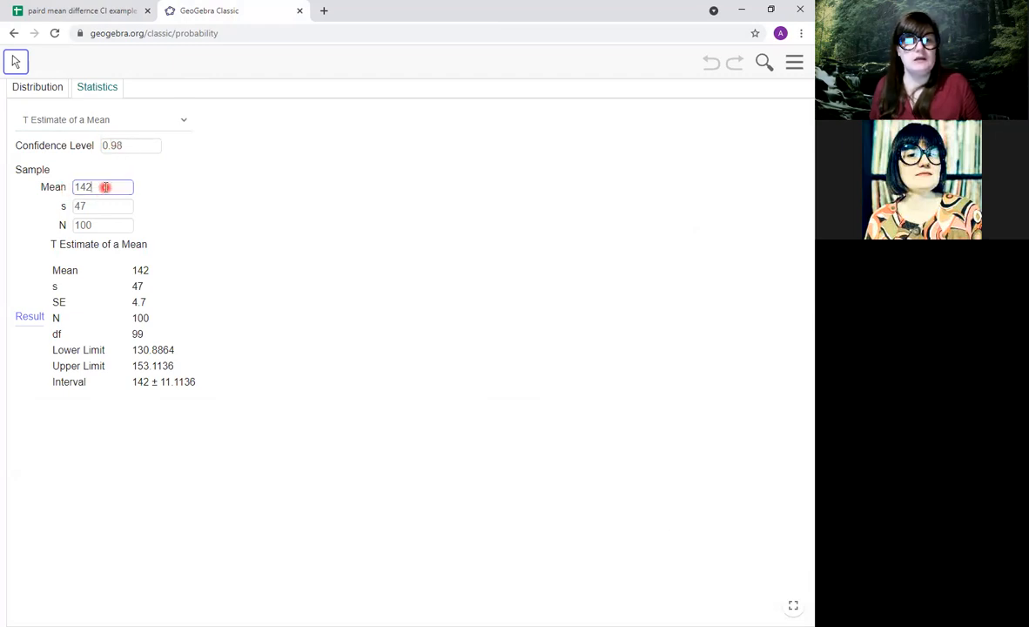
click(109, 9)
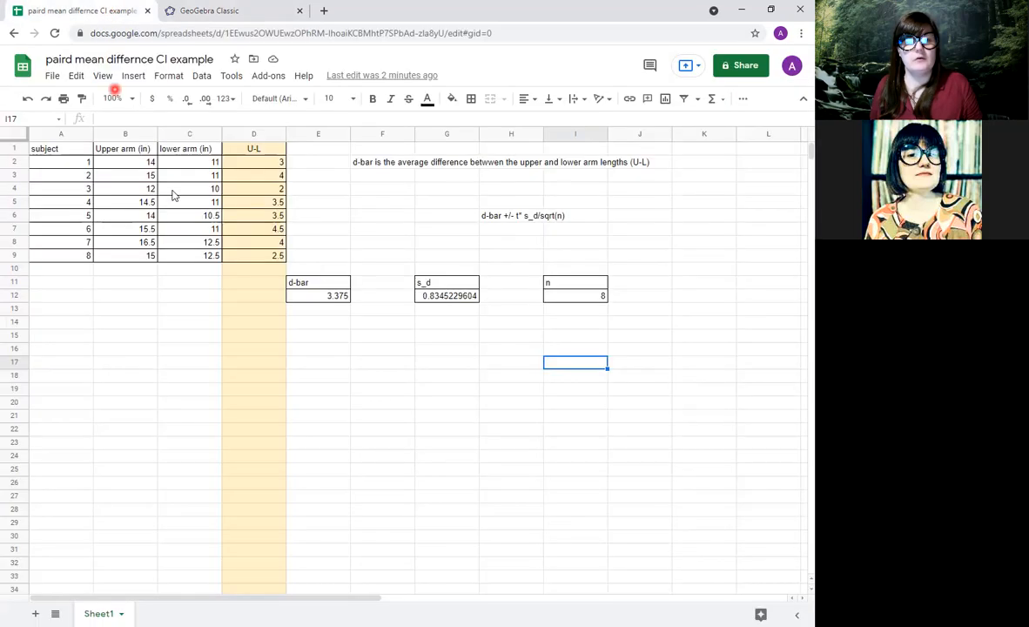
click(206, 10)
double_click(94, 181)
text(3.375)
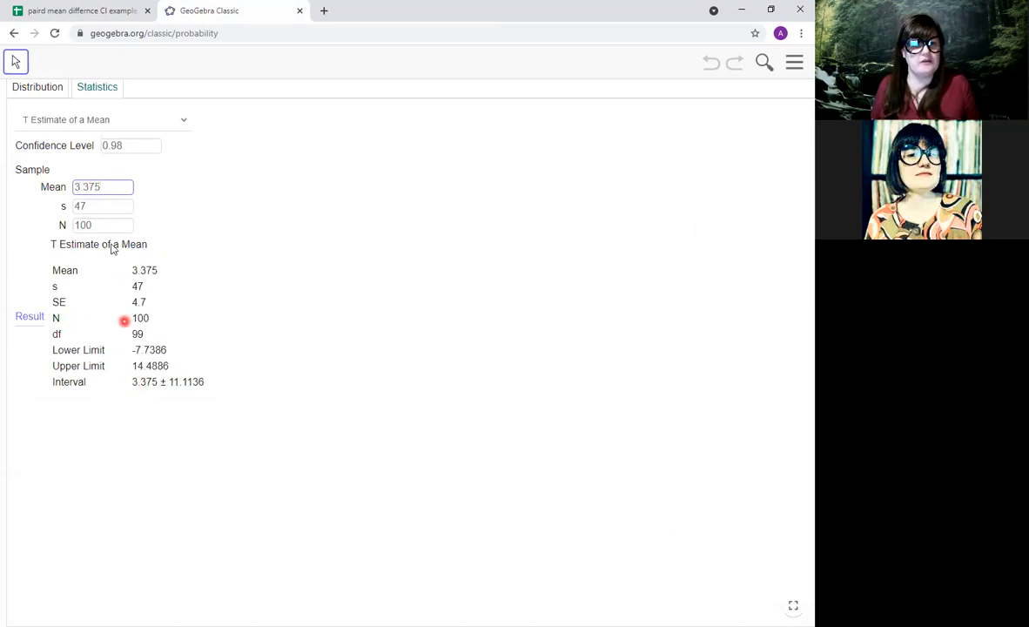
Look up s_d in the spreadsheet and set the sample standard deviation s in GeoGebra to 0.8345.
drag(122, 207, 50, 228)
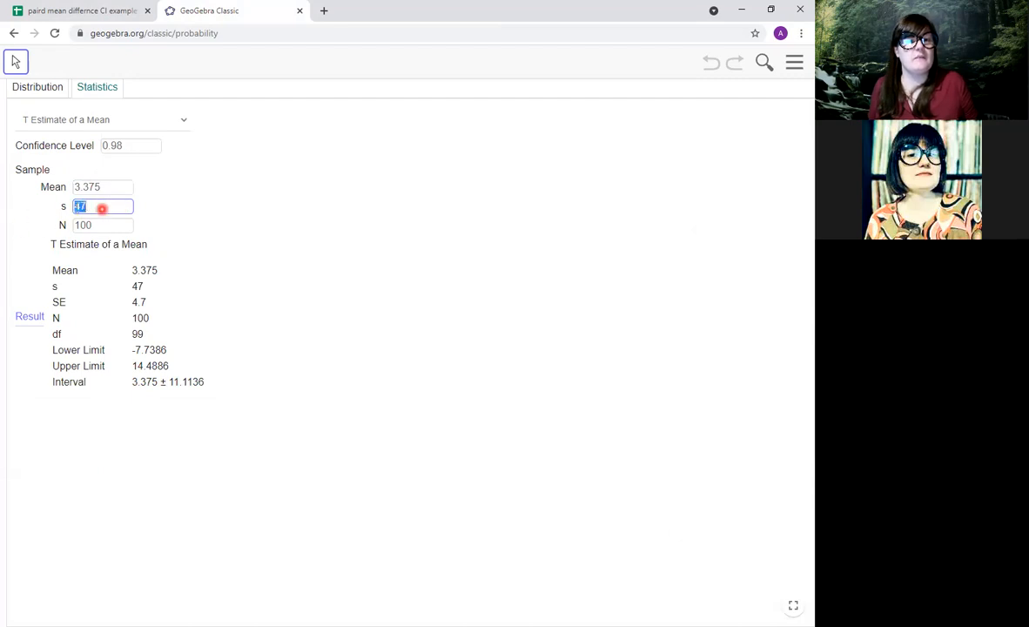
click(122, 10)
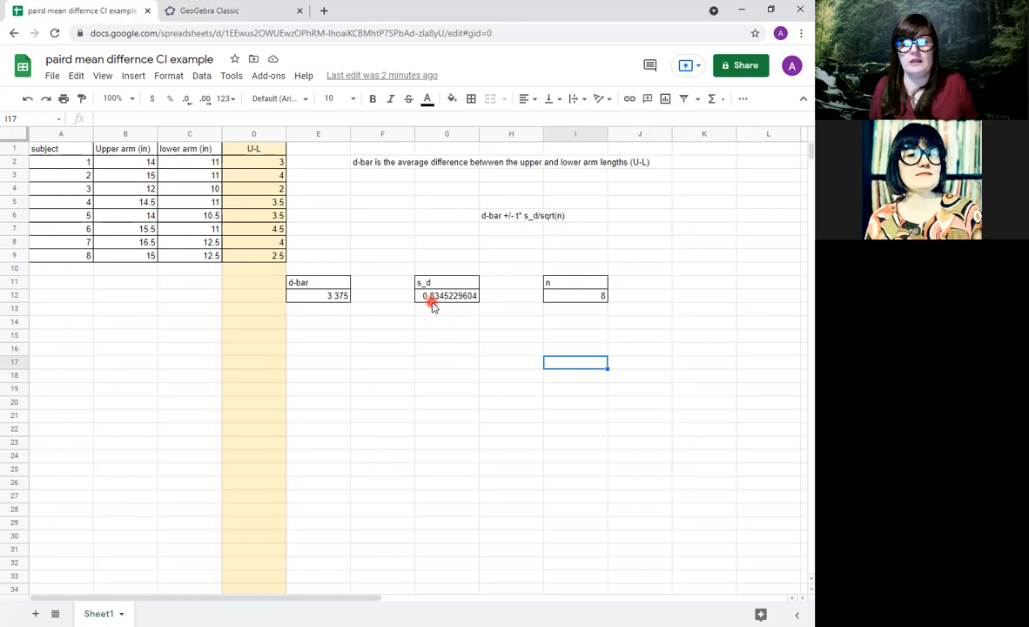
click(207, 10)
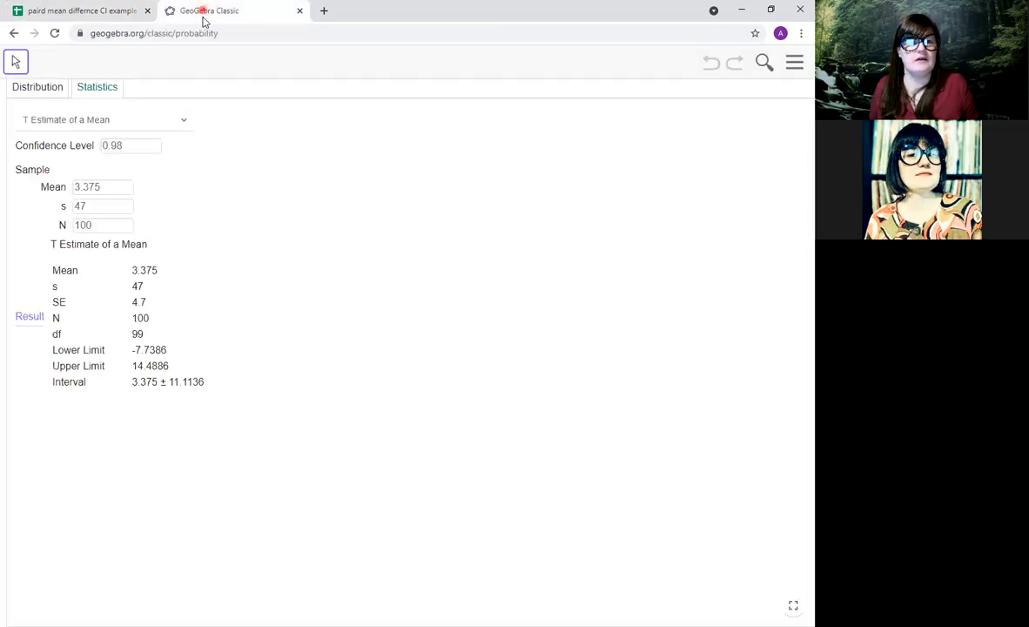
key(BackSpace)
key(BackSpace)
text(0.8345)
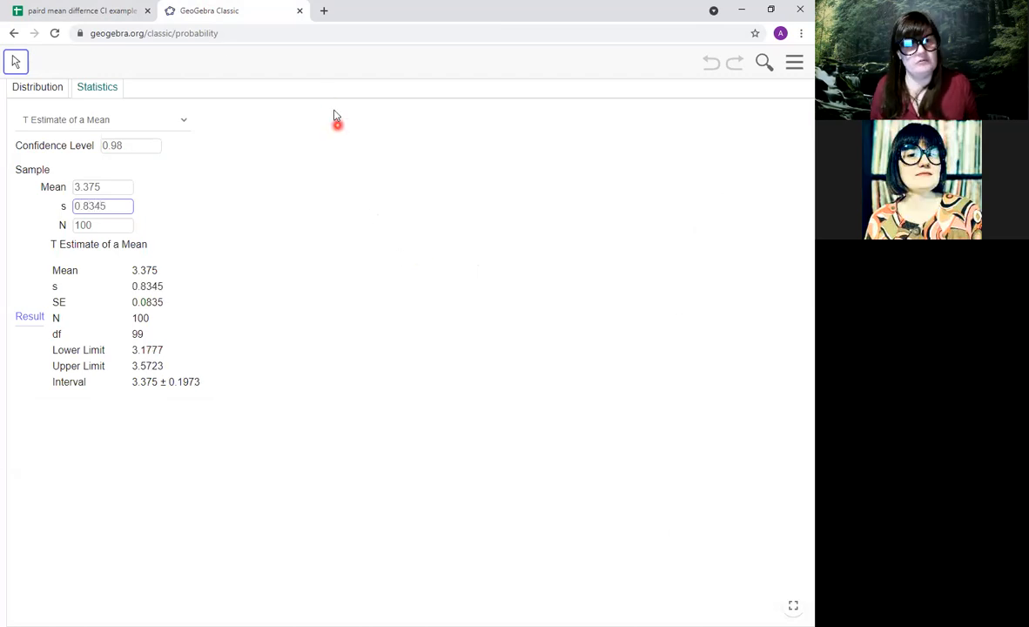
click(88, 10)
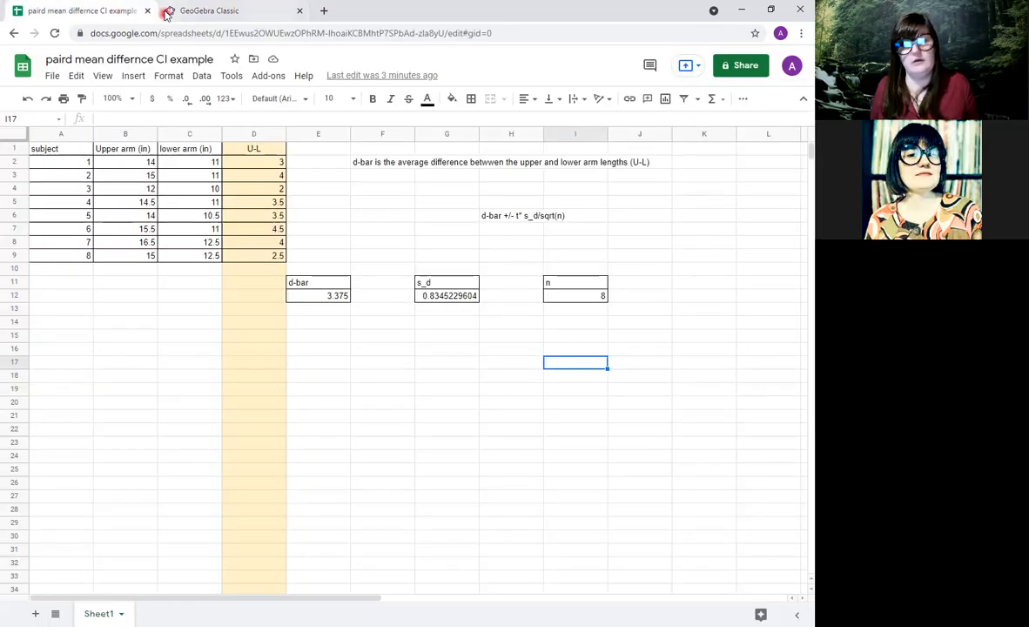
click(197, 13)
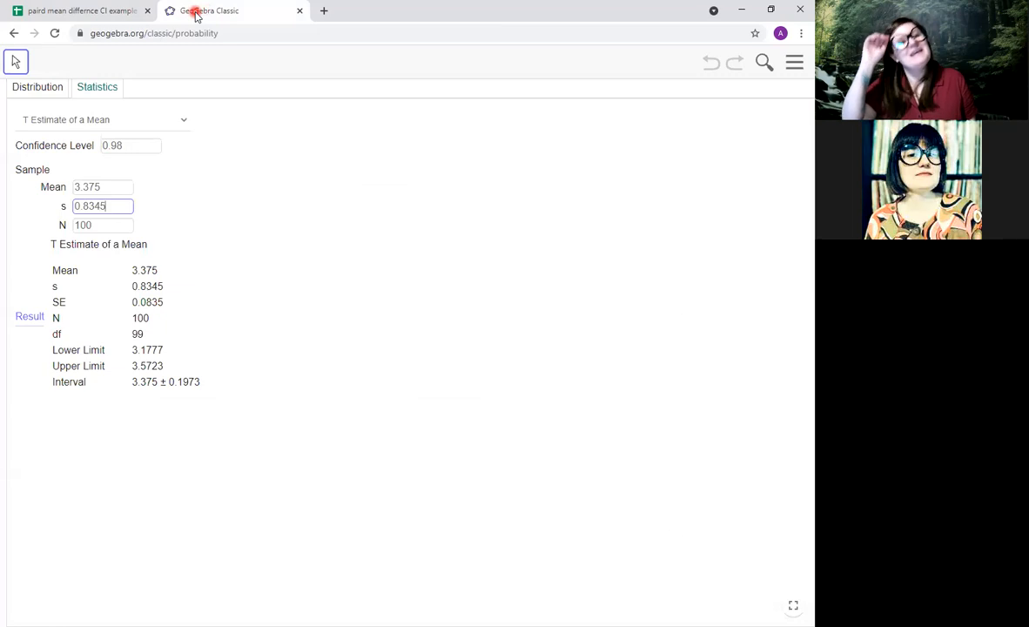
Switch to the spreadsheet and paste only the value of the s_d cell G12 into G16.
click(101, 11)
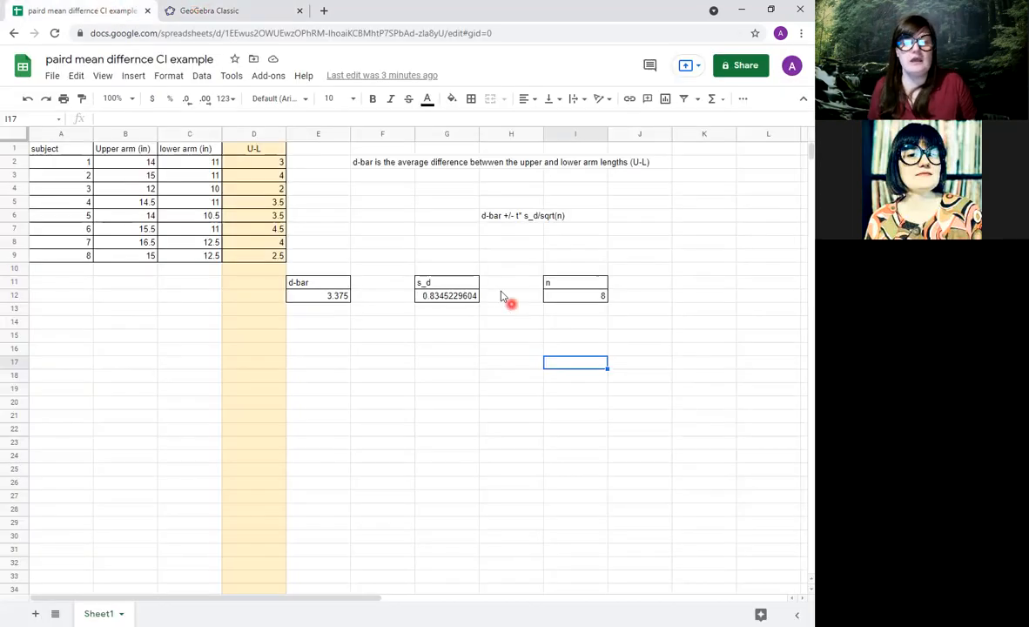
click(466, 297)
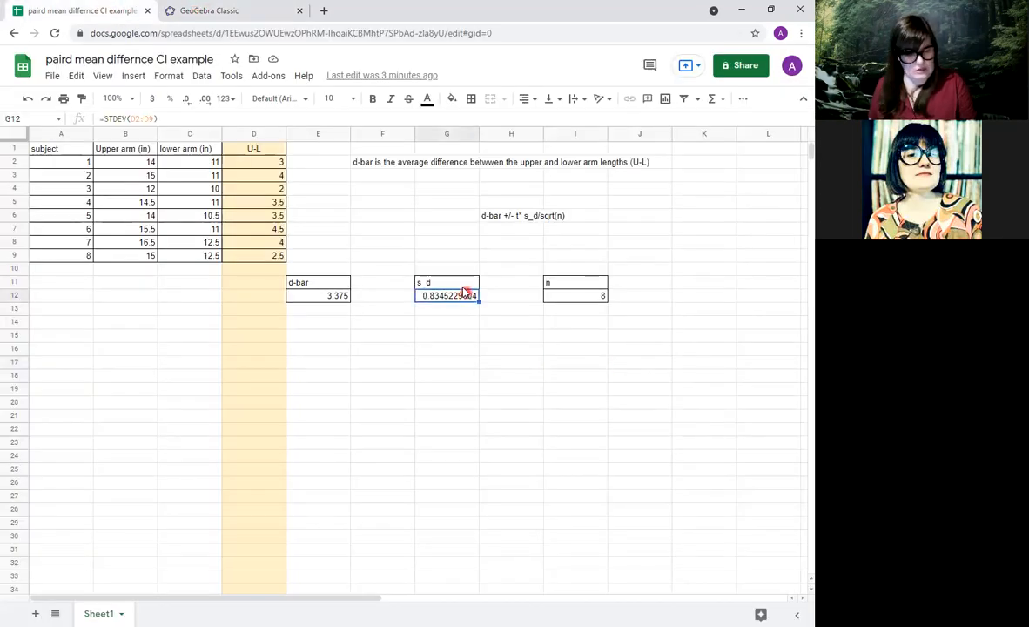
key(ctrl+c)
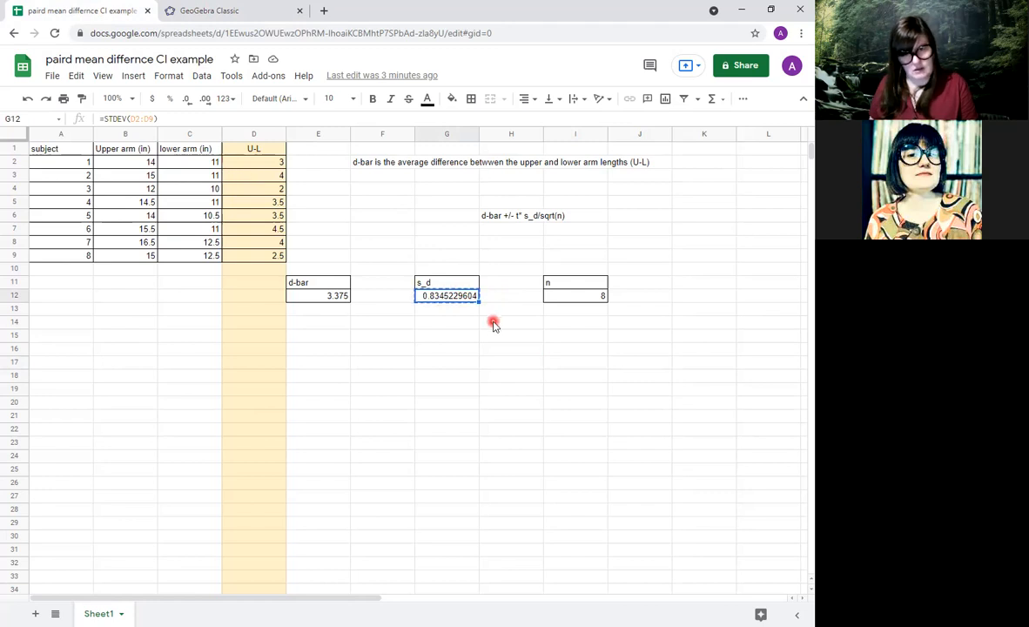
click(448, 352)
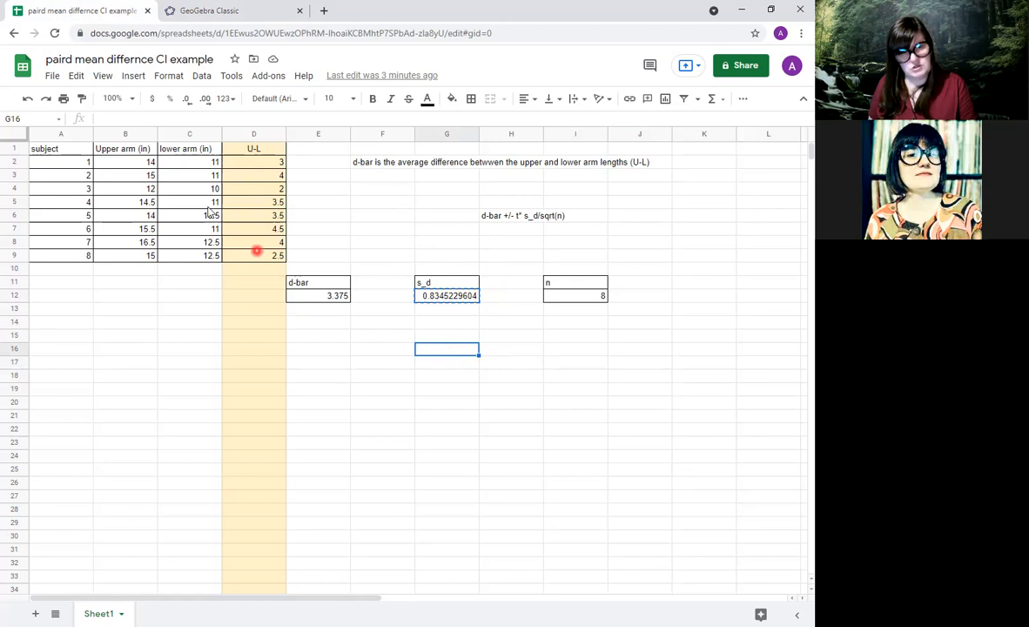
click(54, 77)
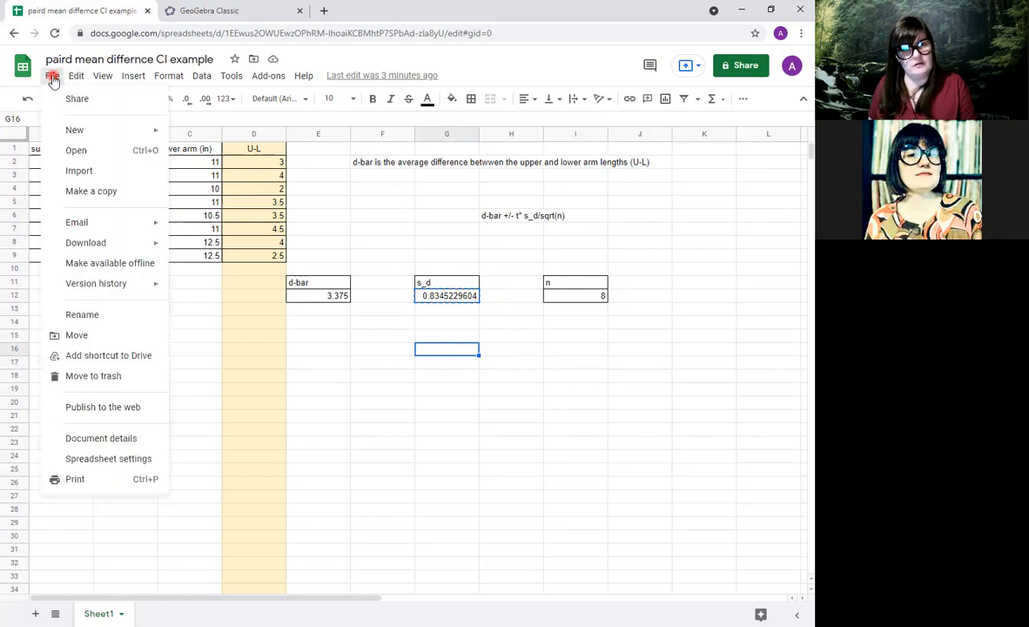
mouse_move(86, 80)
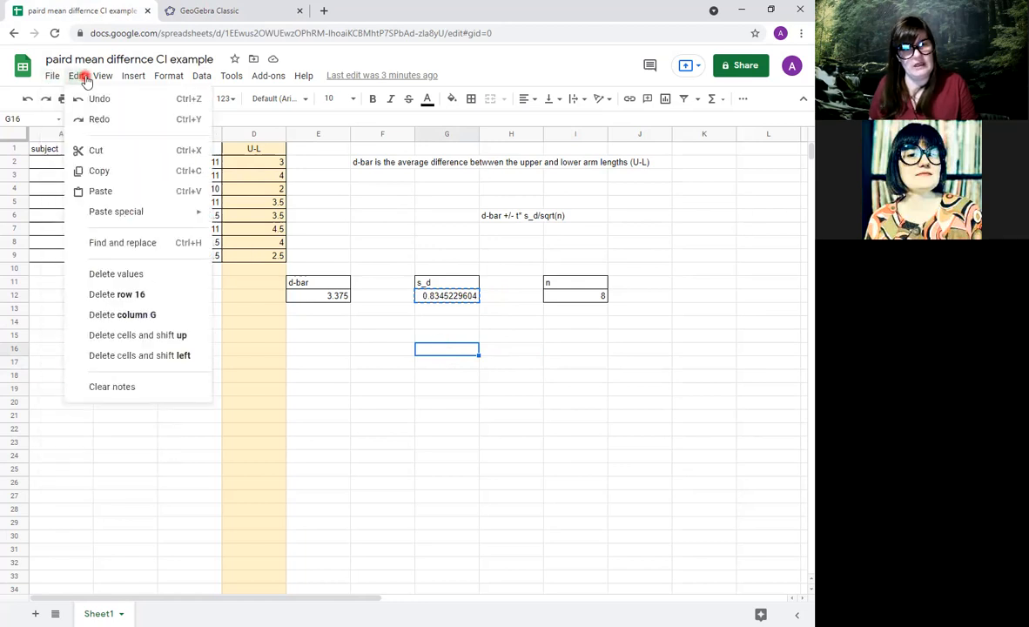
mouse_move(118, 215)
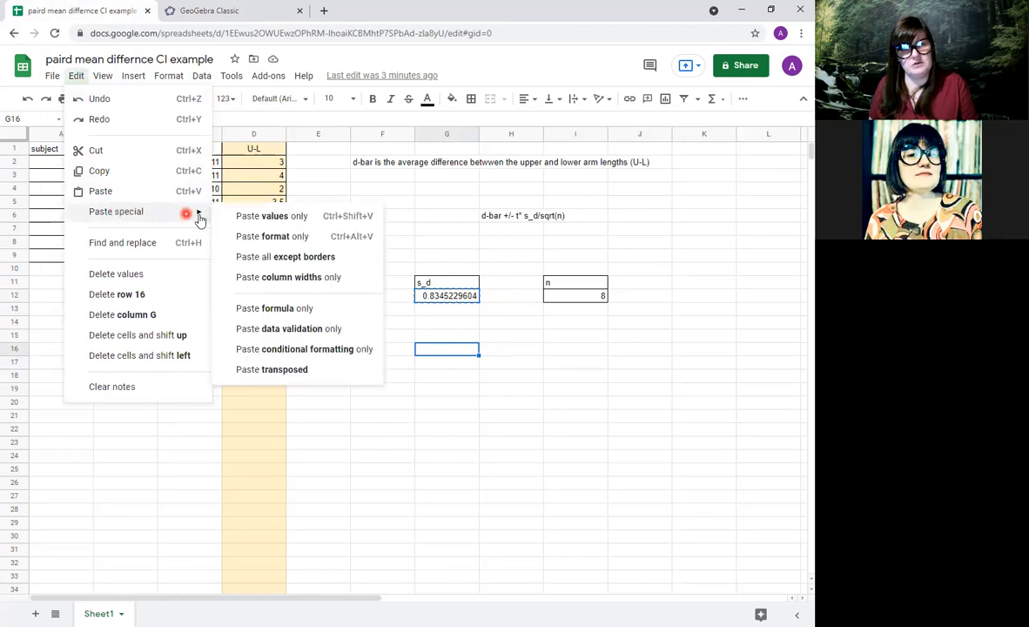
click(248, 220)
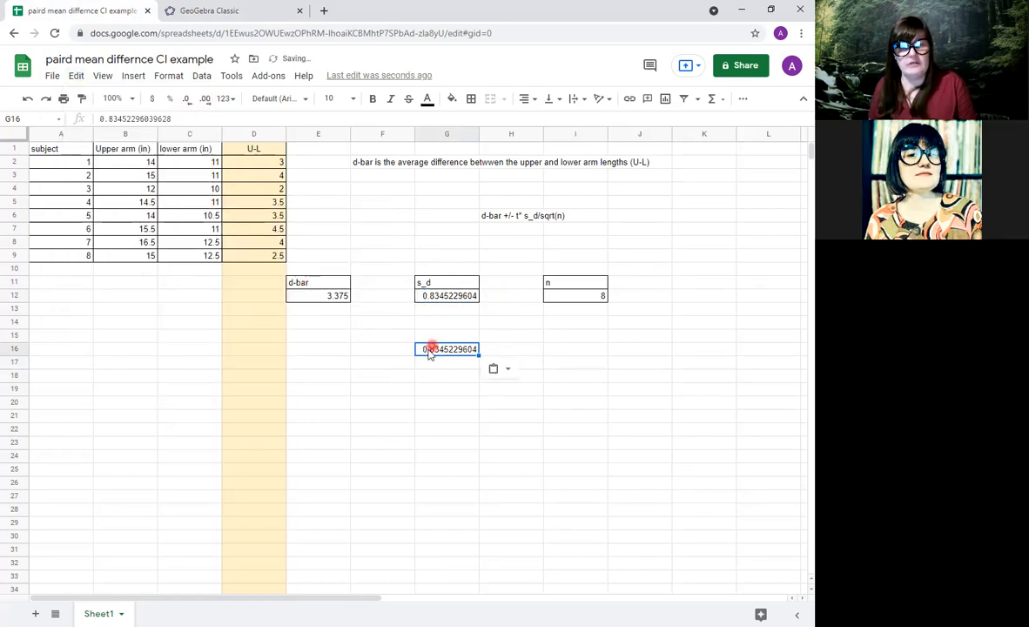
Copy the plain s_d value from G16 and replace GeoGebra's sample standard deviation s with 0.8345229604.
click(444, 296)
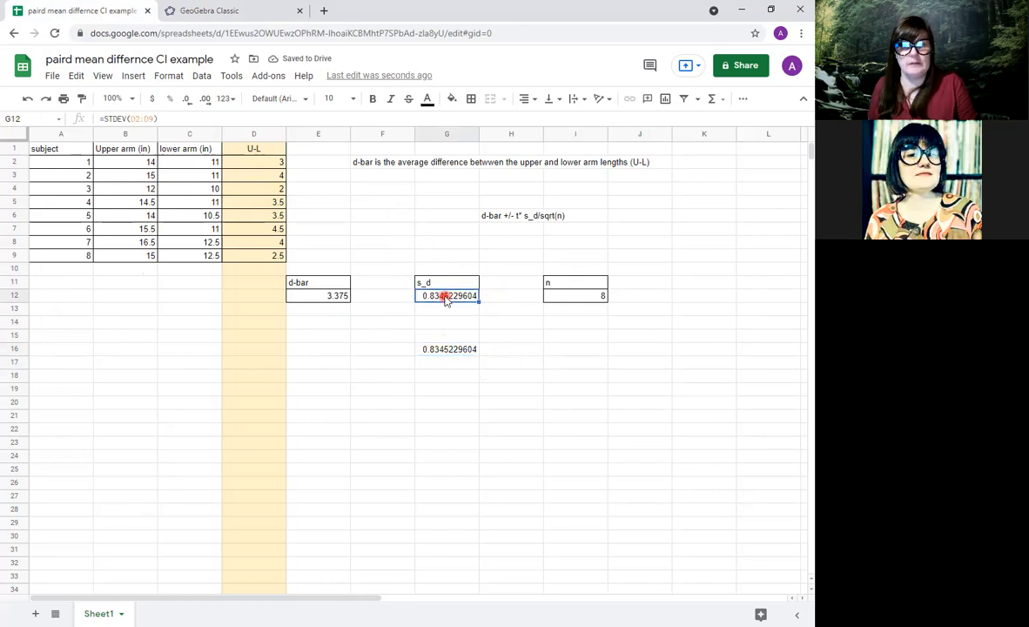
click(440, 349)
key(ctrl+c)
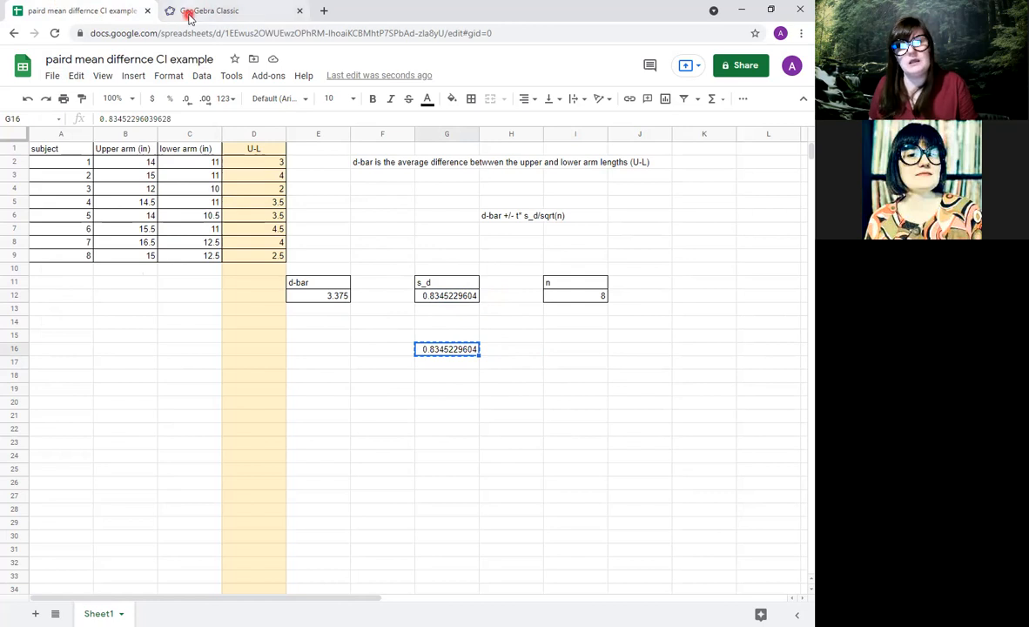
click(190, 12)
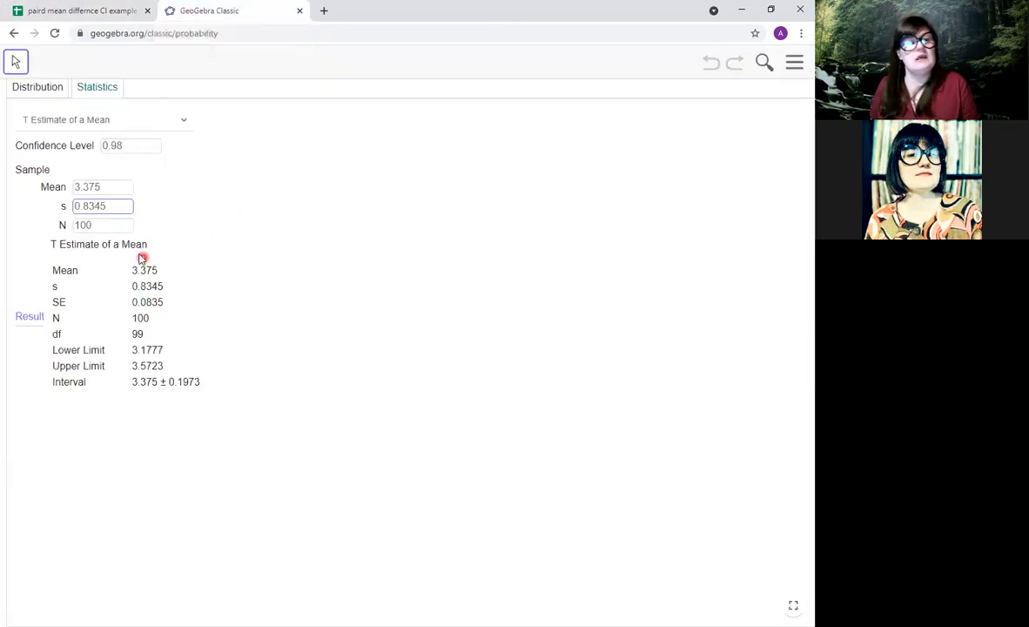
double_click(123, 207)
key(BackSpace)
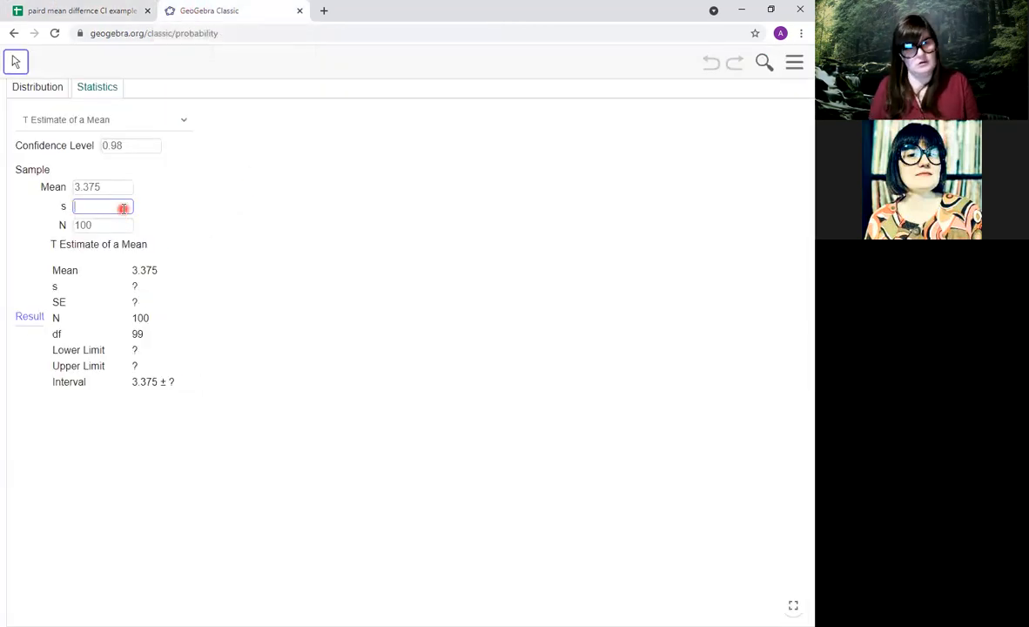
key(ctrl+v)
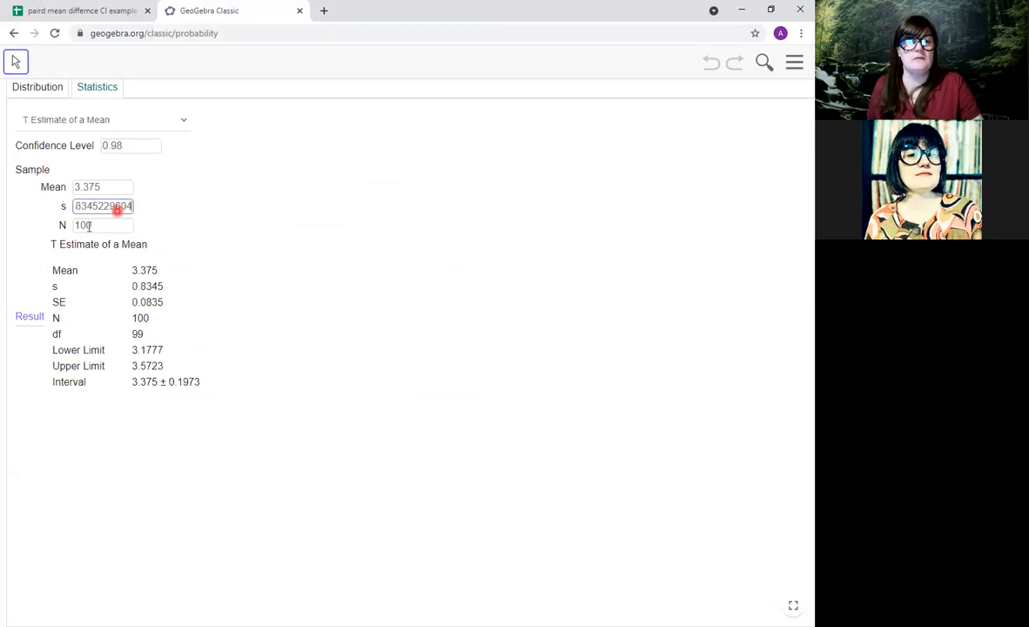
Look up n in the spreadsheet and set the sample size N in GeoGebra to 8.
click(125, 229)
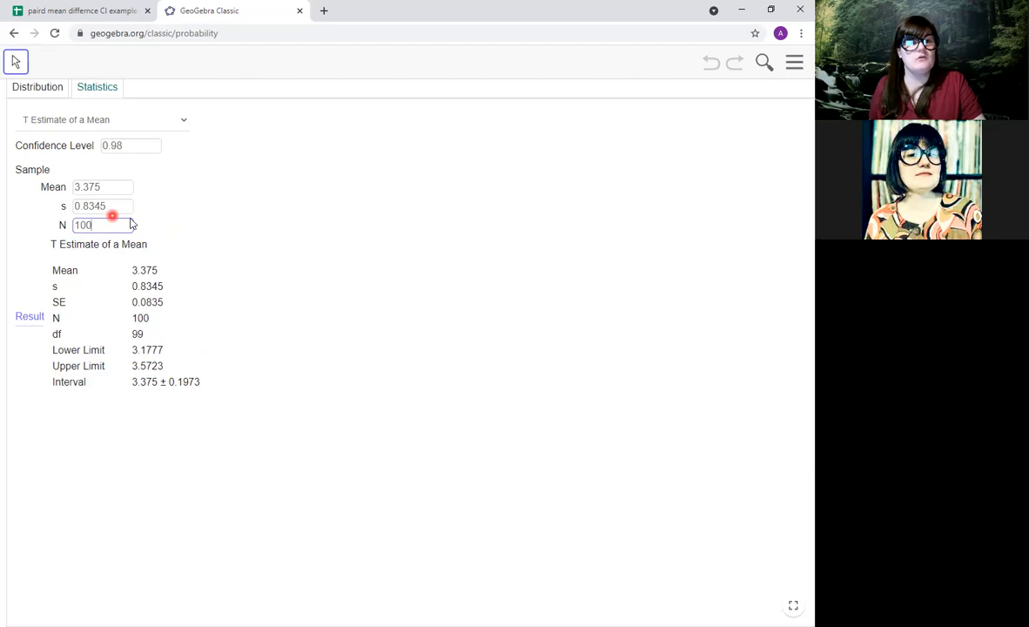
click(87, 12)
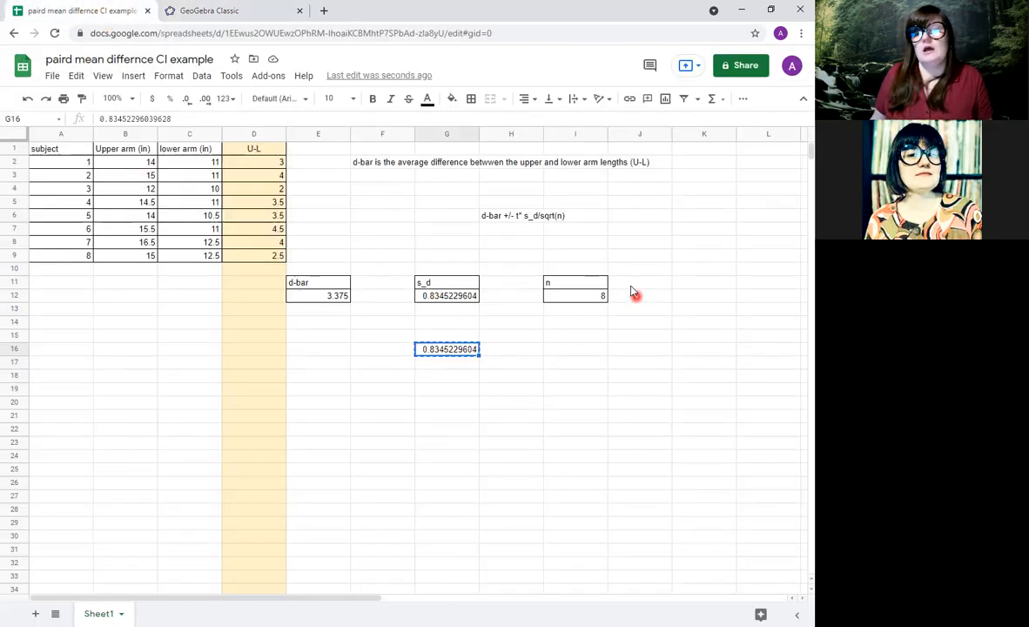
click(203, 7)
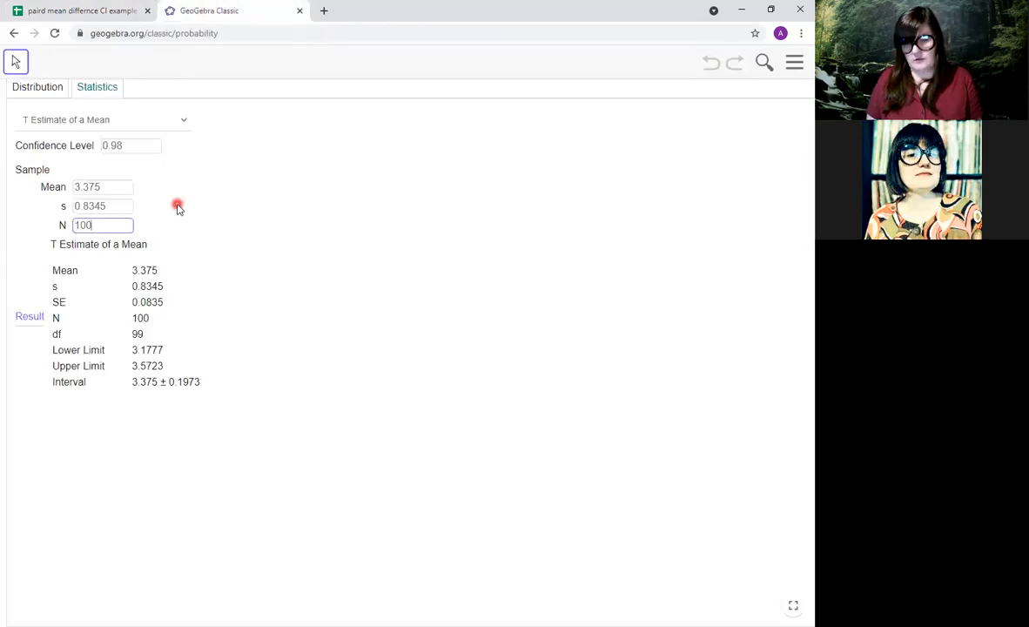
key(BackSpace)
key(BackSpace)
key(BackSpace)
text(8)
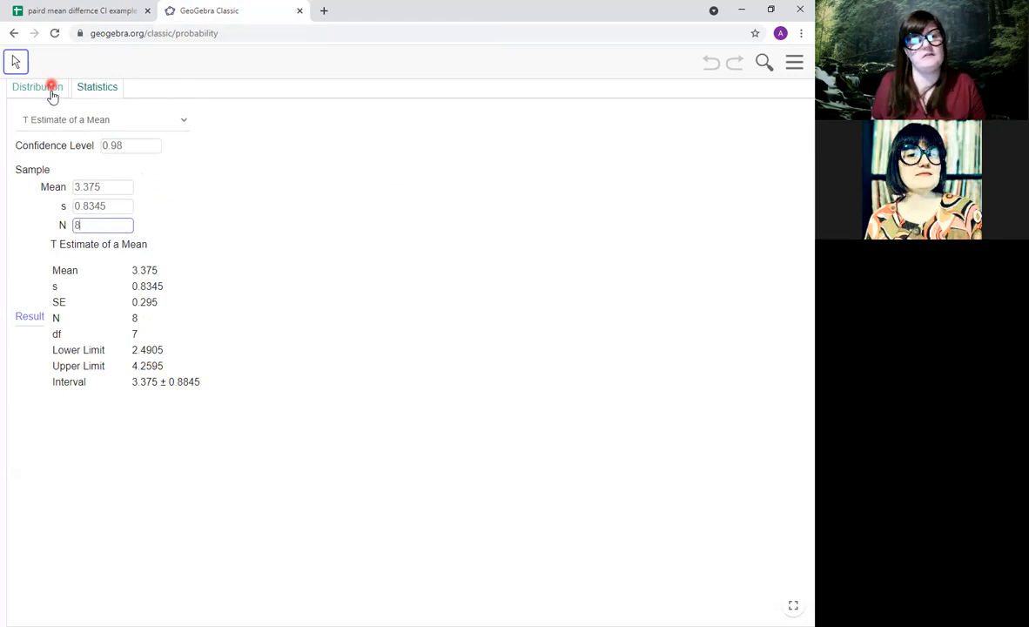
Set the confidence level of the T Estimate of a Mean to 0.95 and enlarge the results for reading.
click(147, 146)
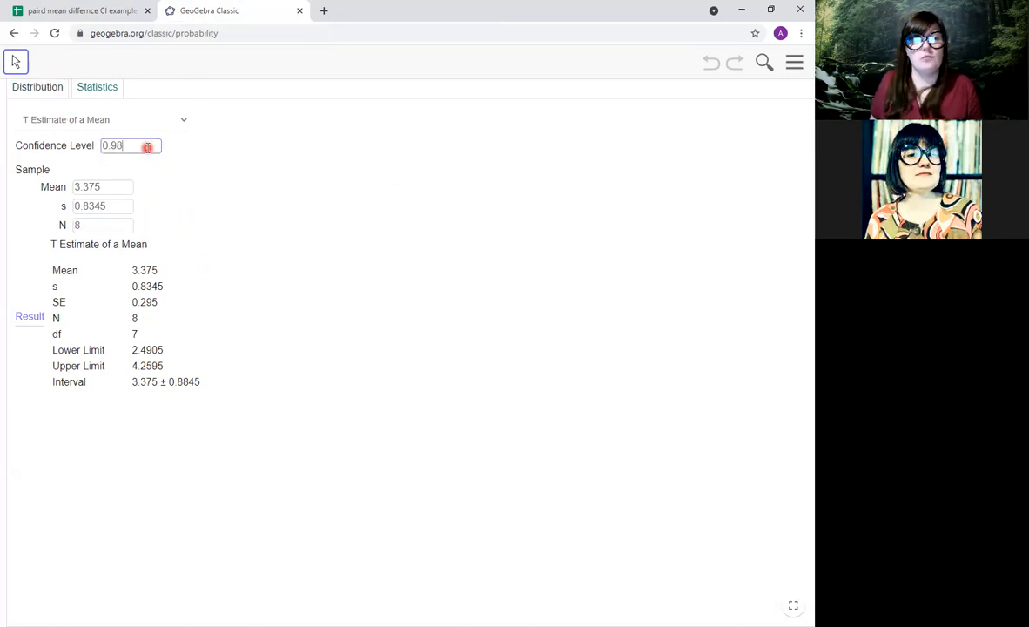
key(Return)
text(5)
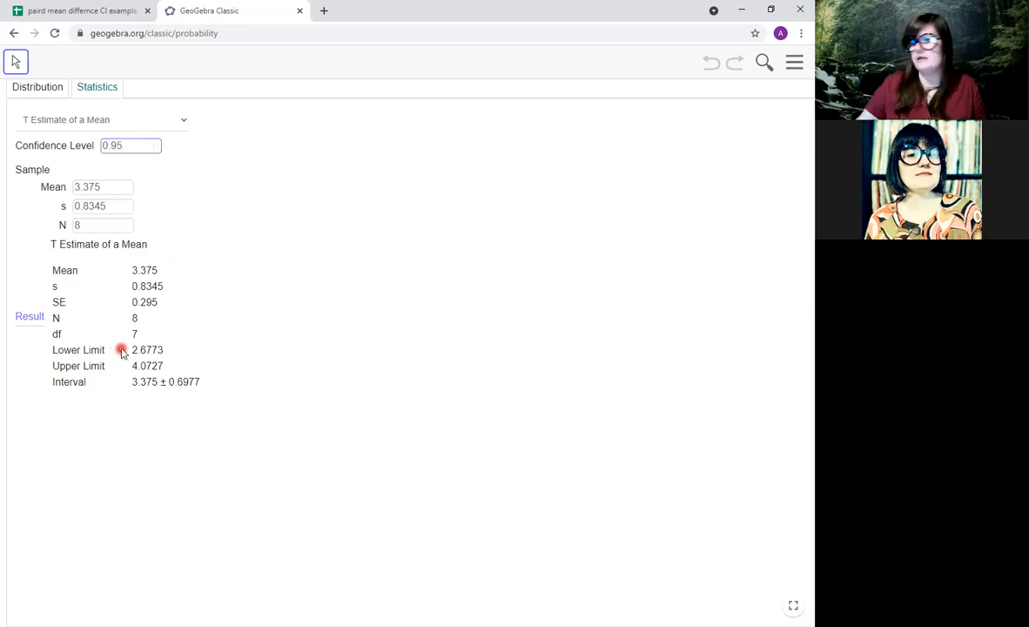
scroll(121, 350, up, 3)
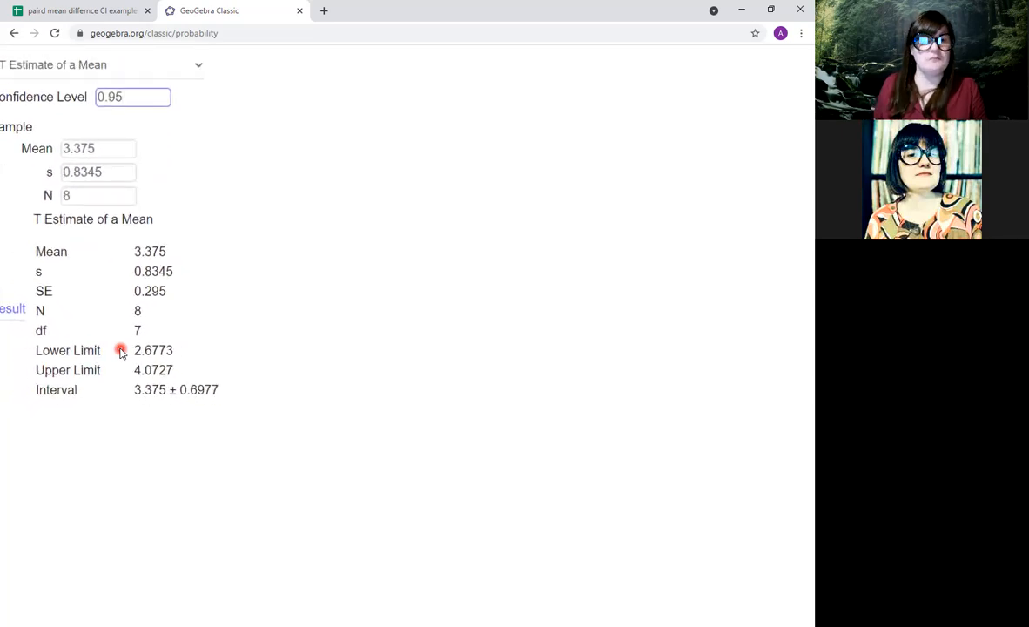
scroll(184, 317, left, 1)
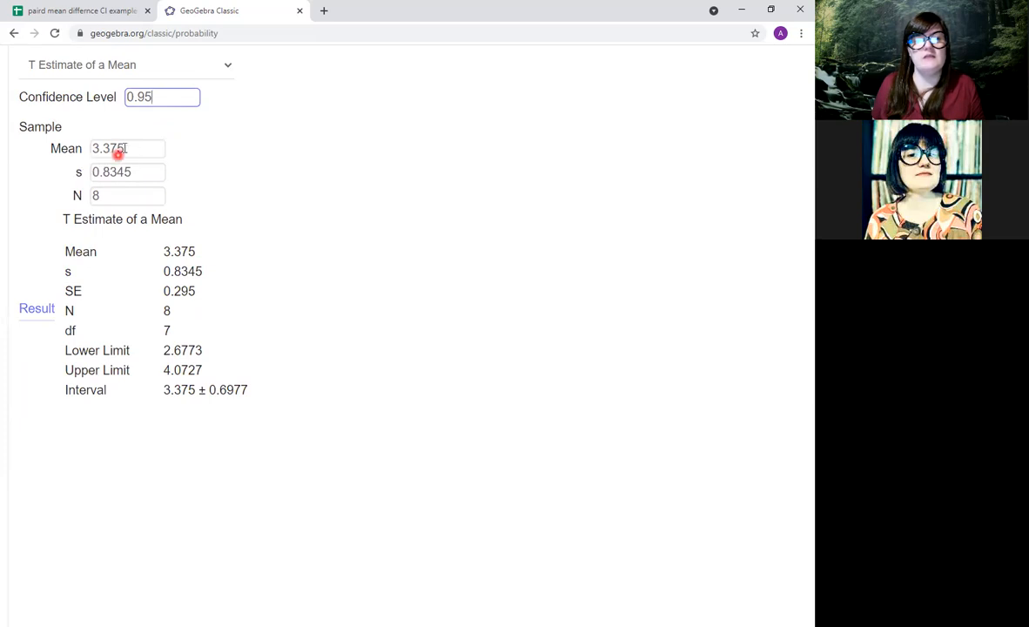
click(125, 195)
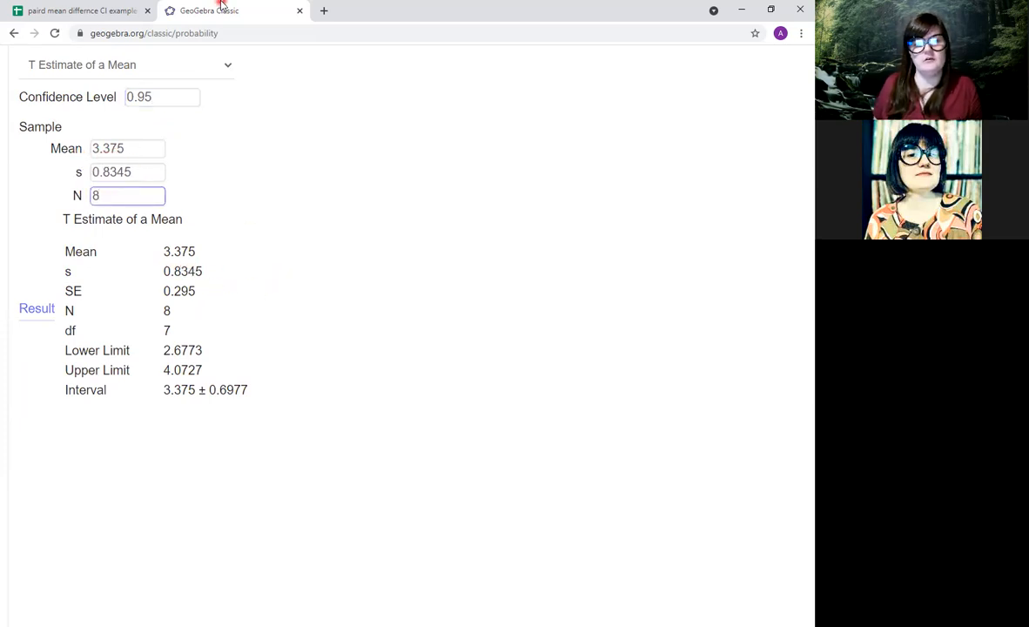
click(172, 103)
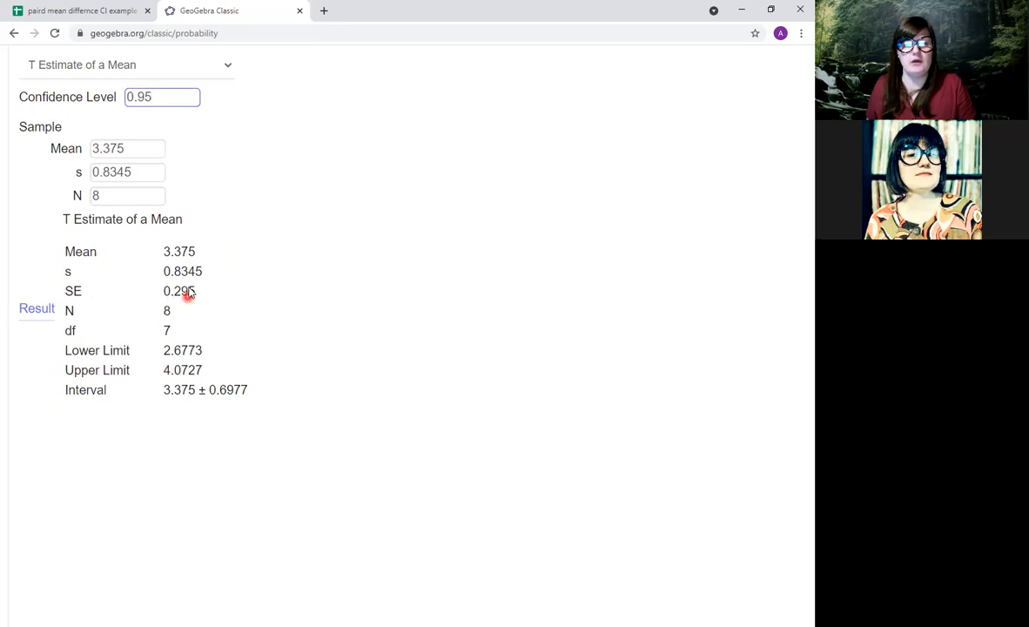
Switch to the spreadsheet and compute the standard error in I14 with =G12/SQRT(I12).
click(99, 11)
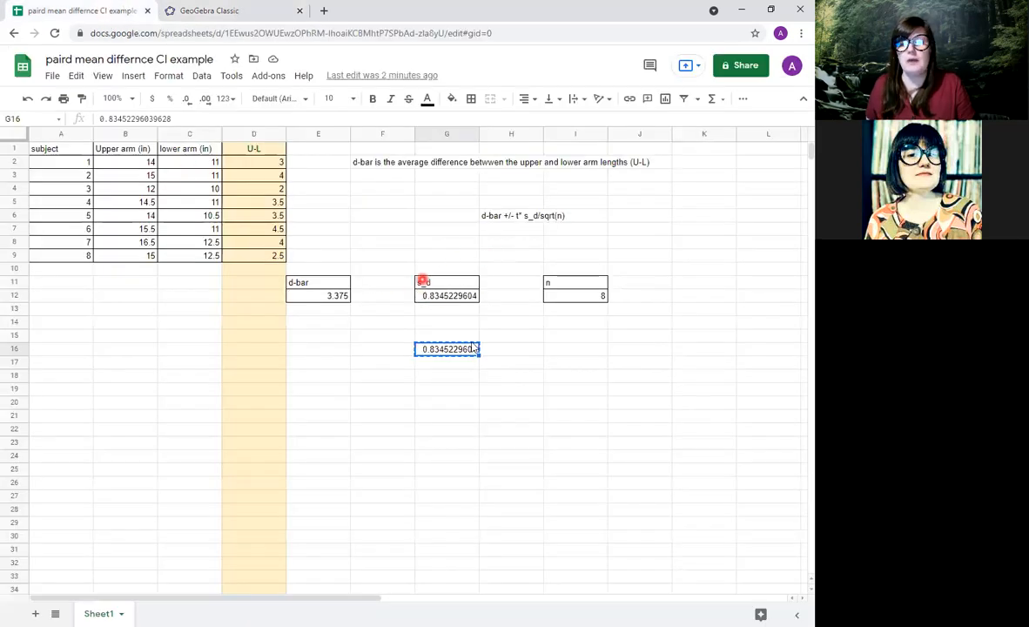
click(554, 326)
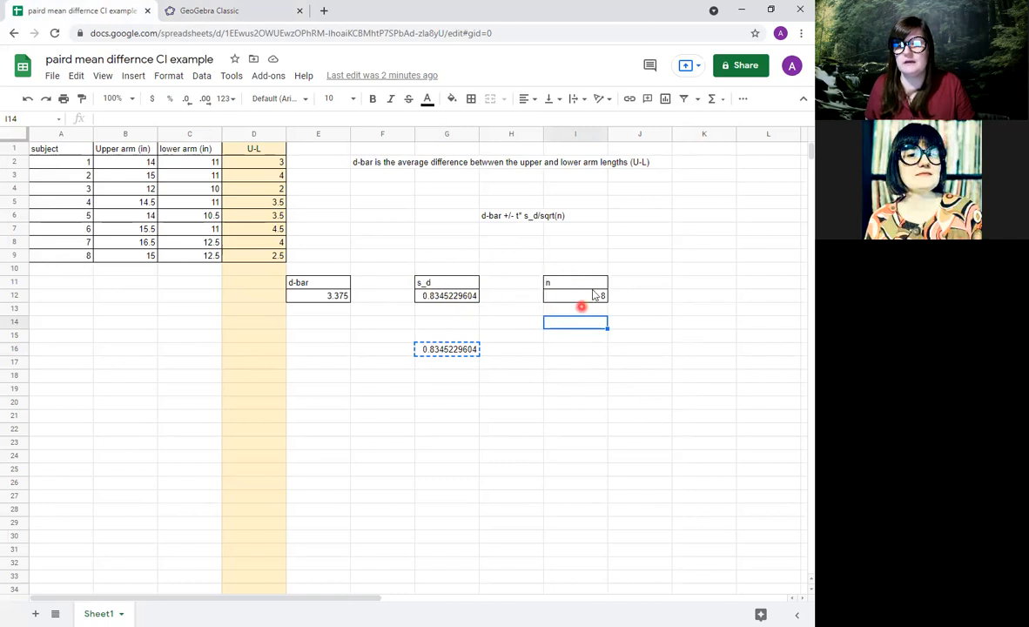
text(=)
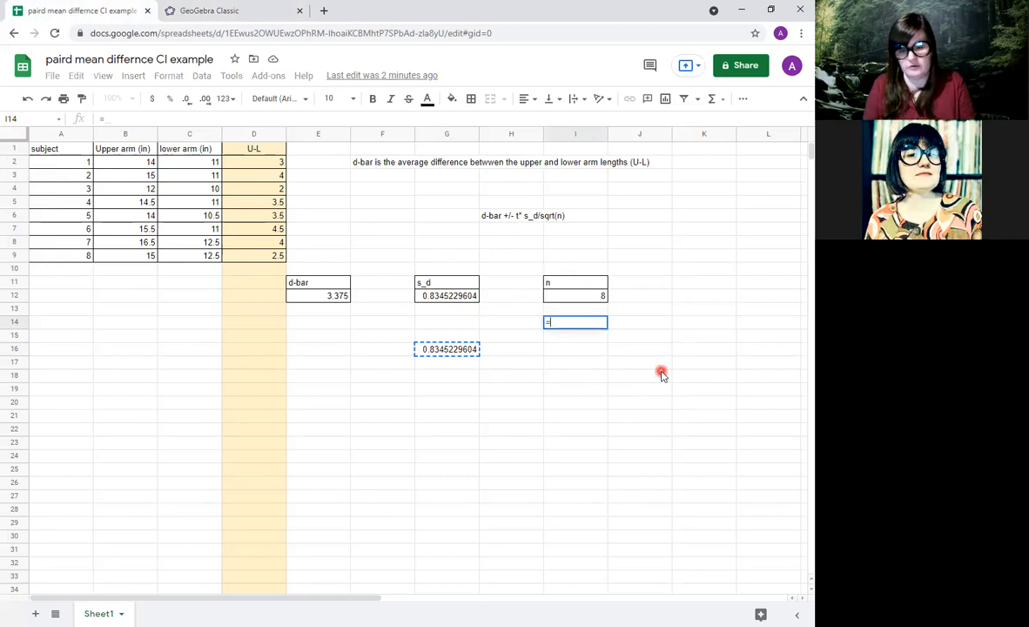
click(431, 295)
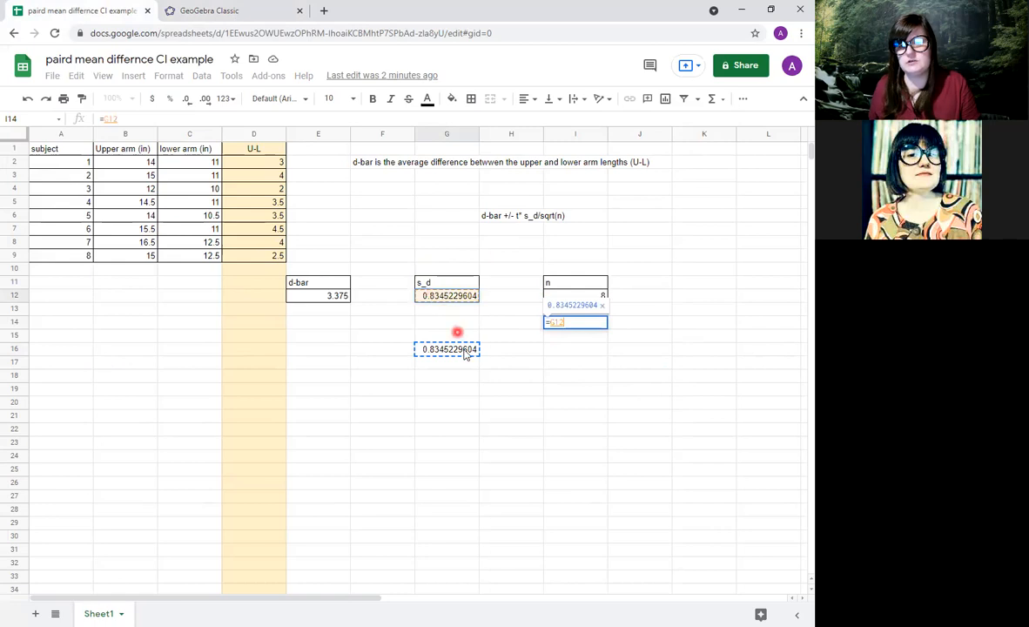
text(/)
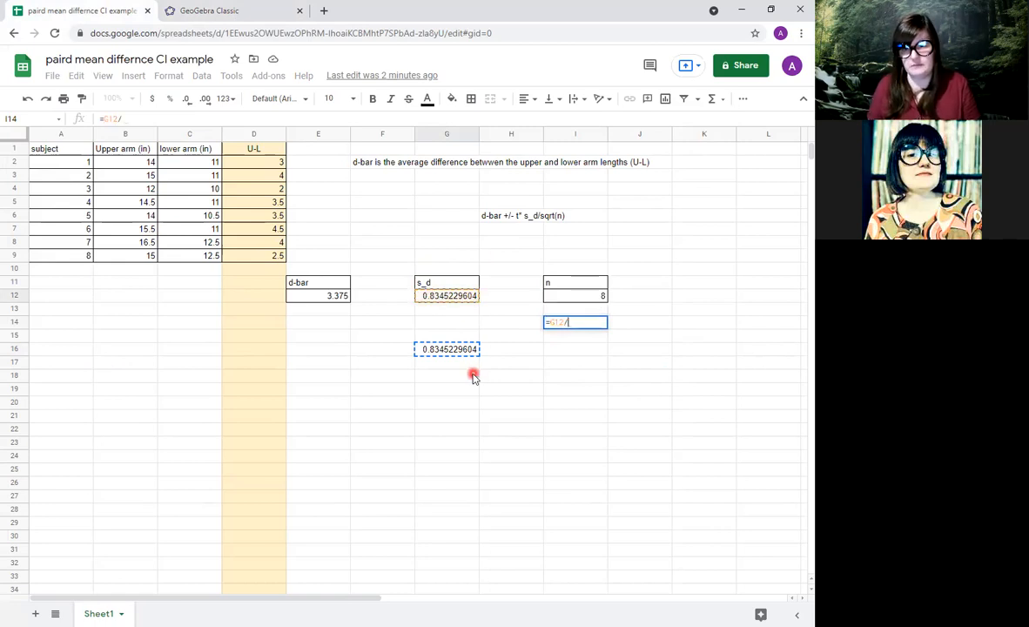
text(s)
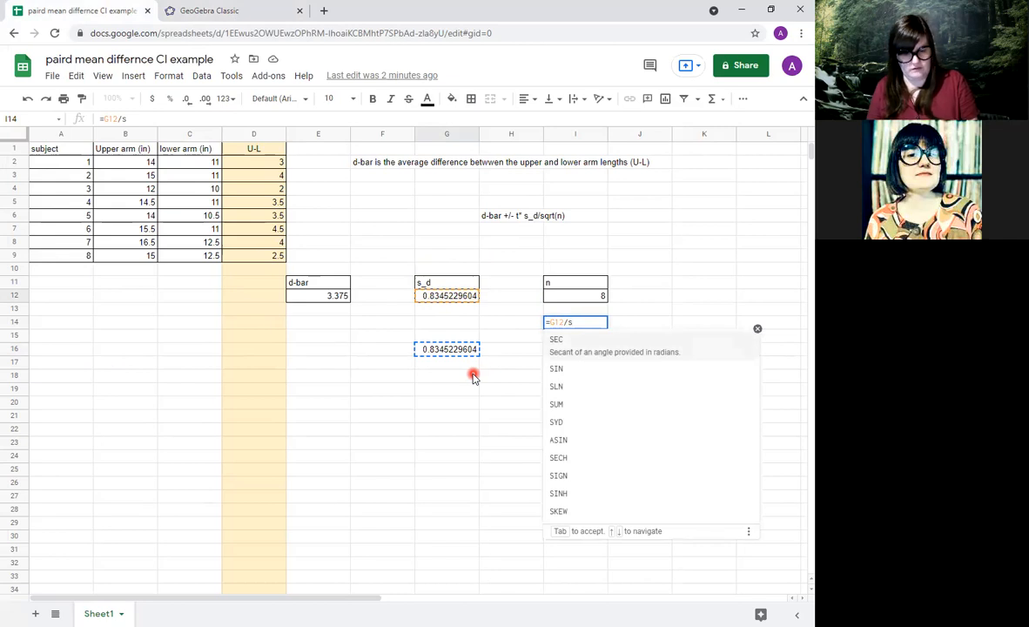
text(q)
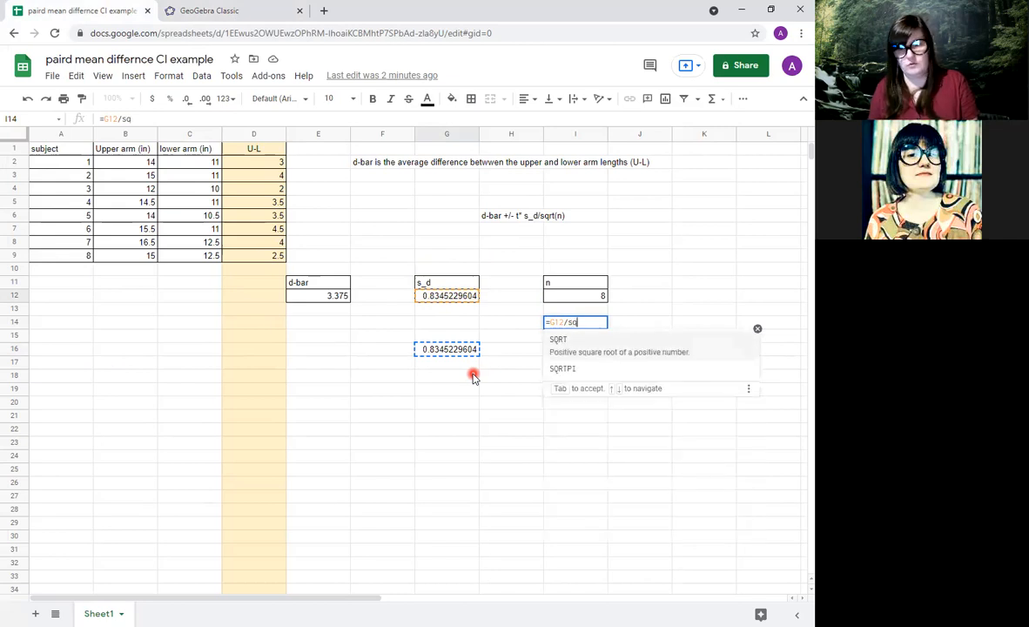
click(570, 352)
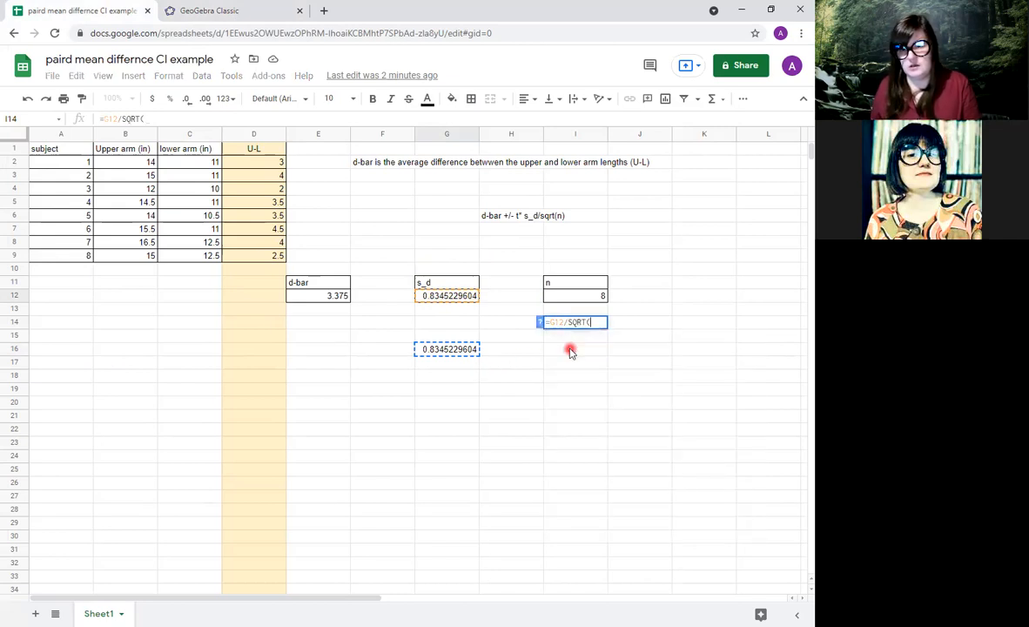
click(587, 297)
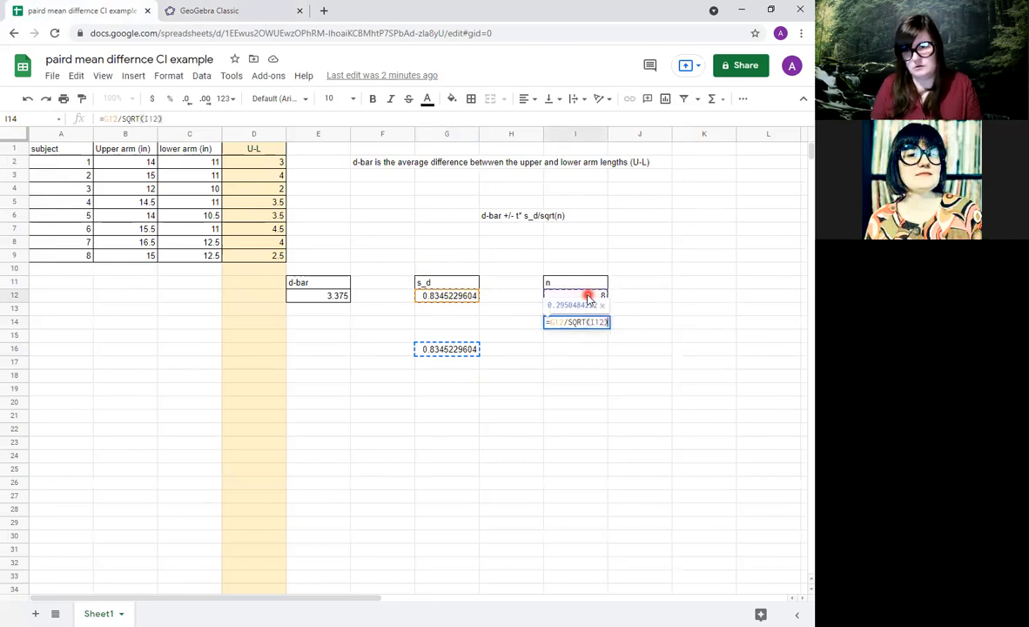
key(Return)
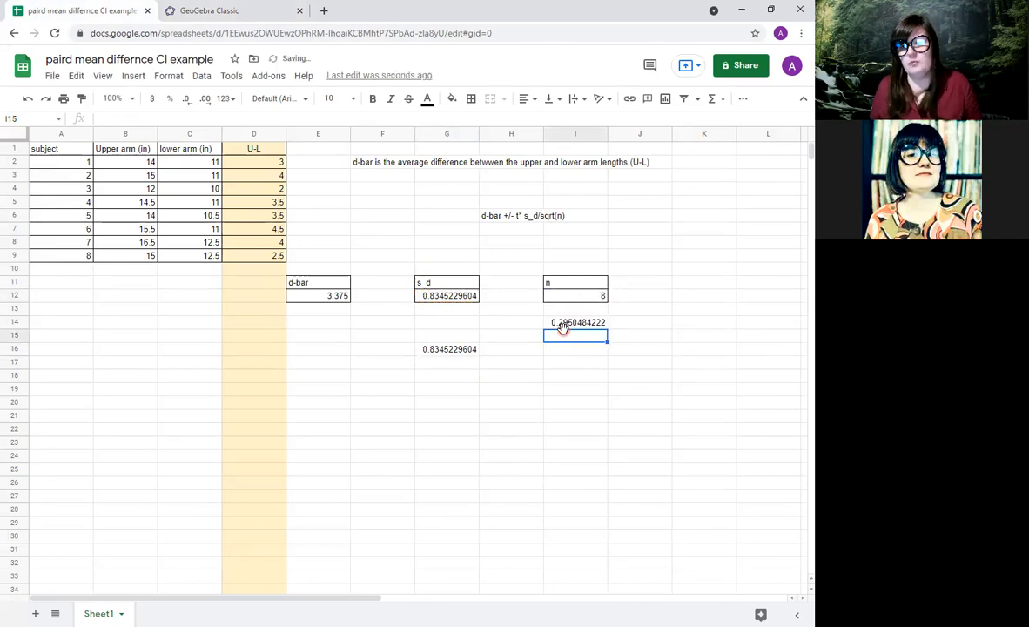
Switch to GeoGebra, handwrite the interval (2.68, 4.07) beside the results, bracket the lower and upper limits, and draw arrows under both endpoints.
click(274, 11)
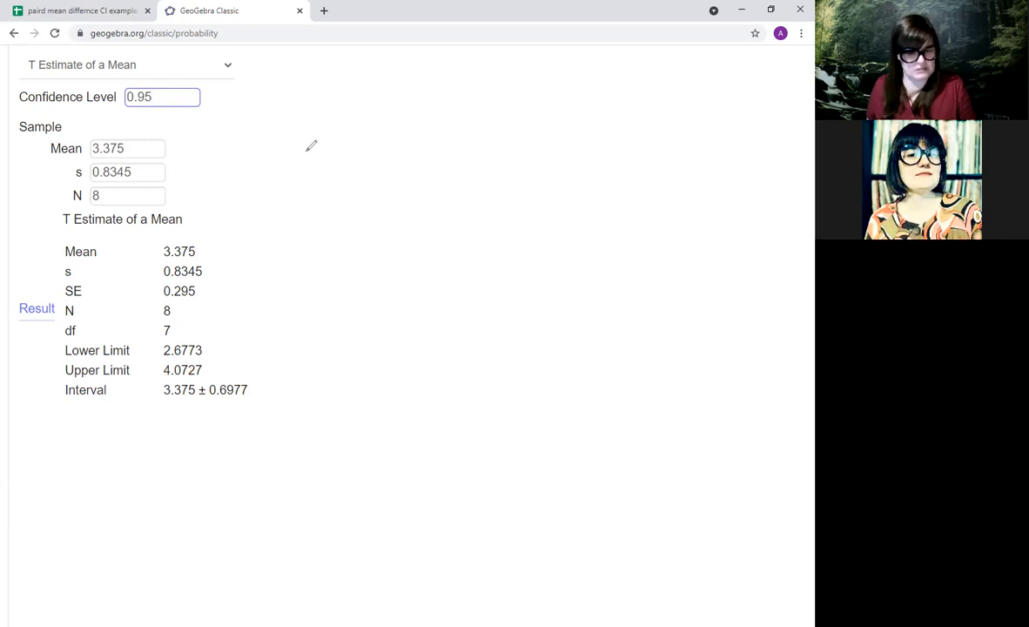
mouse_move(333, 114)
mouse_down()
mouse_move(327, 165)
mouse_move(405, 114)
mouse_move(401, 163)
mouse_up()
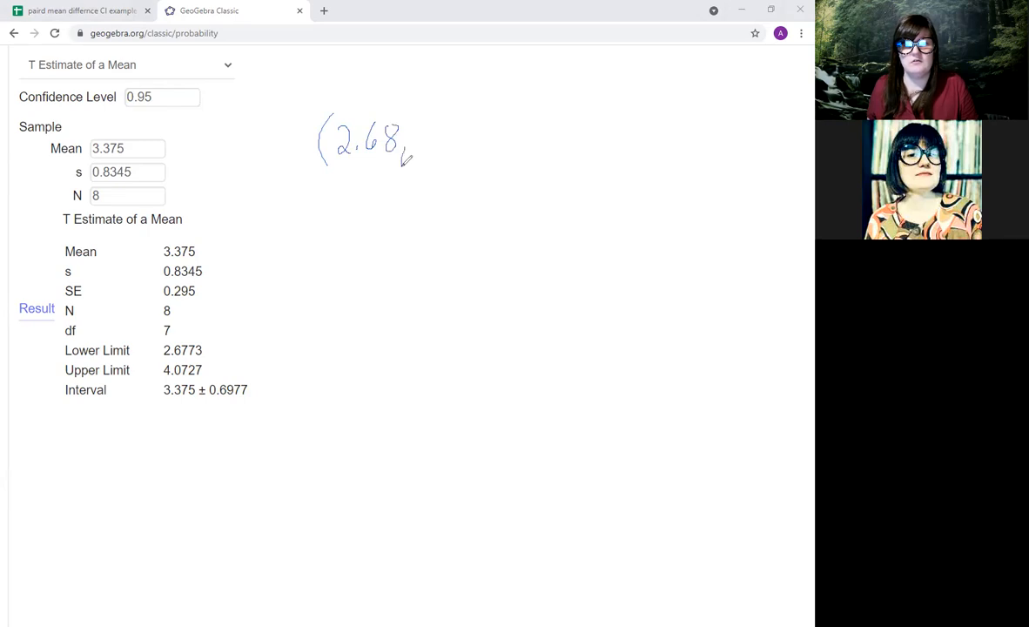
mouse_move(411, 119)
mouse_down()
mouse_move(426, 150)
mouse_move(467, 117)
mouse_move(488, 127)
mouse_up()
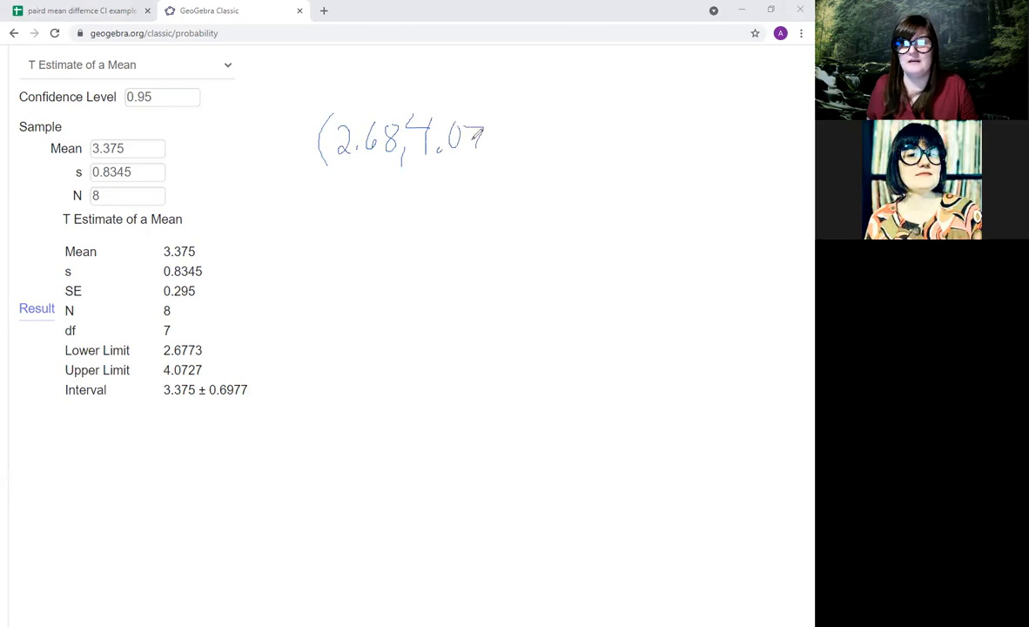
mouse_move(206, 334)
mouse_down()
mouse_move(222, 336)
mouse_move(221, 366)
mouse_up()
mouse_move(502, 95)
mouse_down()
mouse_move(518, 145)
mouse_move(503, 177)
mouse_up()
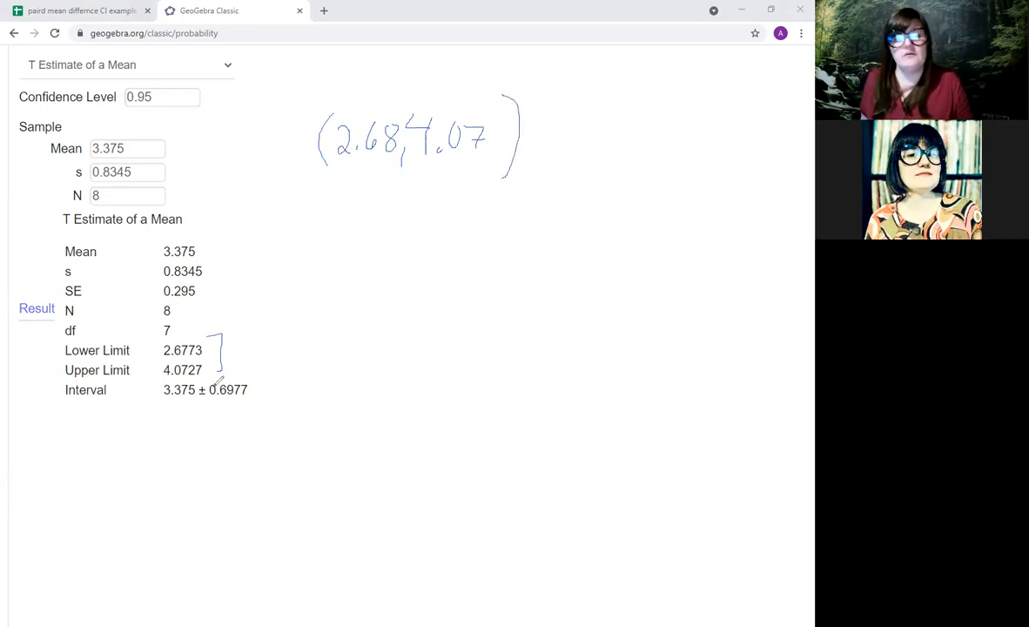
drag(338, 202, 336, 171)
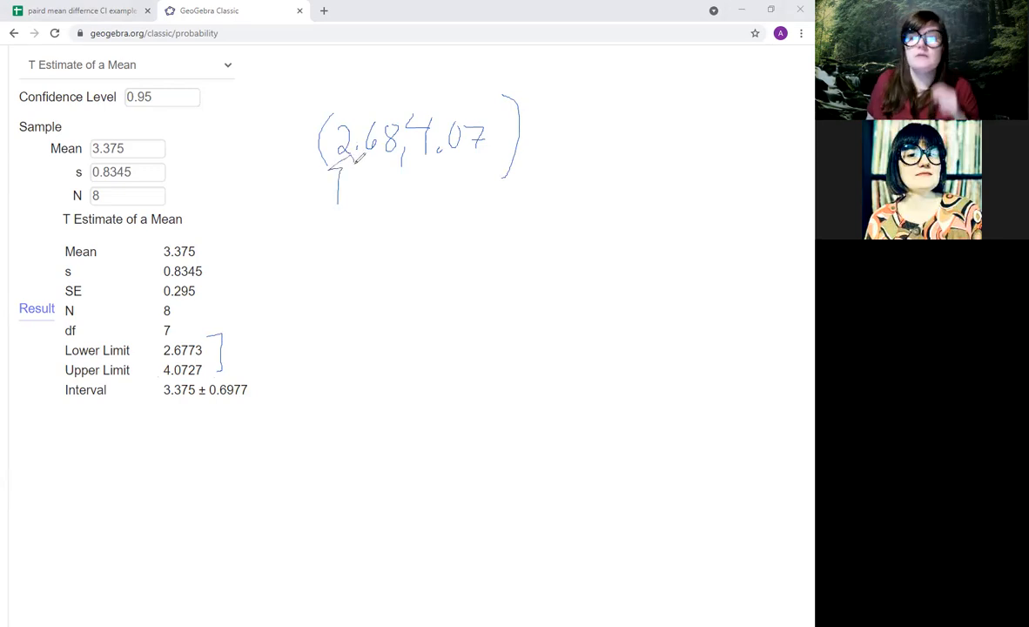
drag(440, 196, 427, 171)
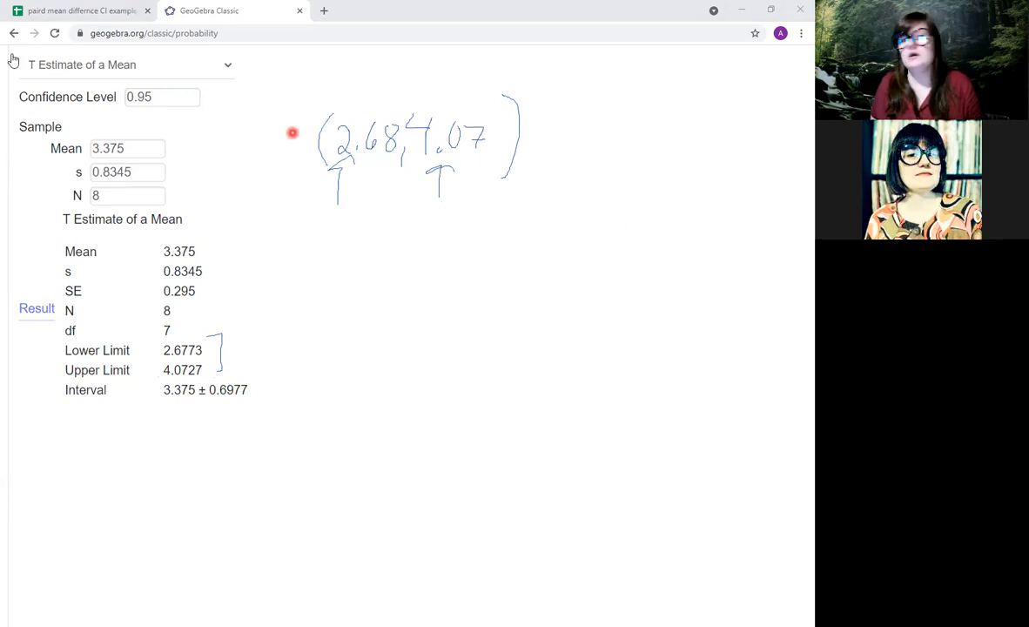
Review the U-L differences in the spreadsheet, and back in GeoGebra draw an arrow to 3.375 in the Interval result labelled P.E.
click(74, 11)
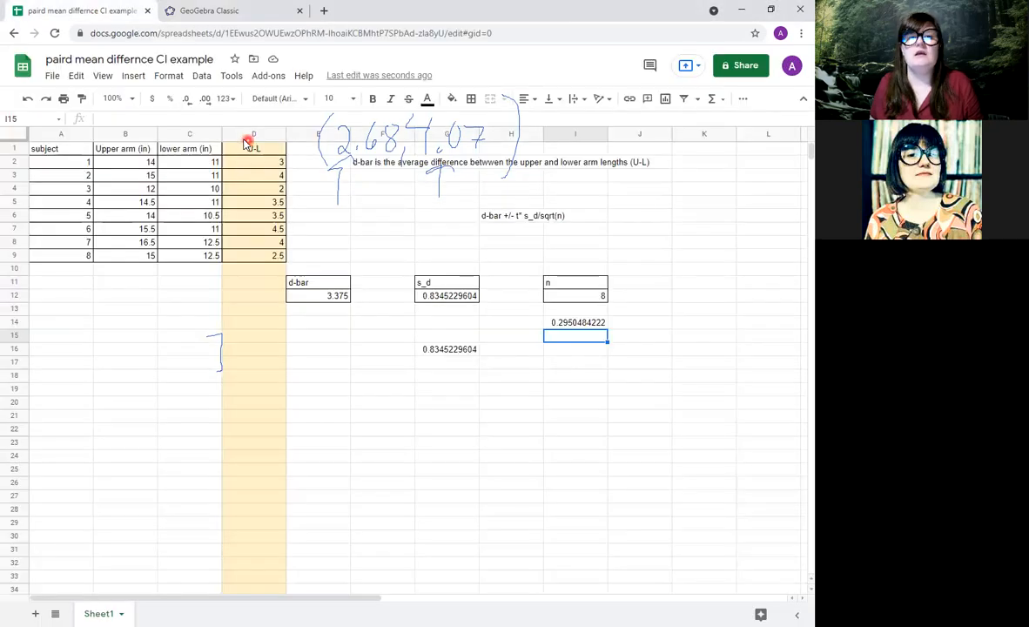
click(253, 12)
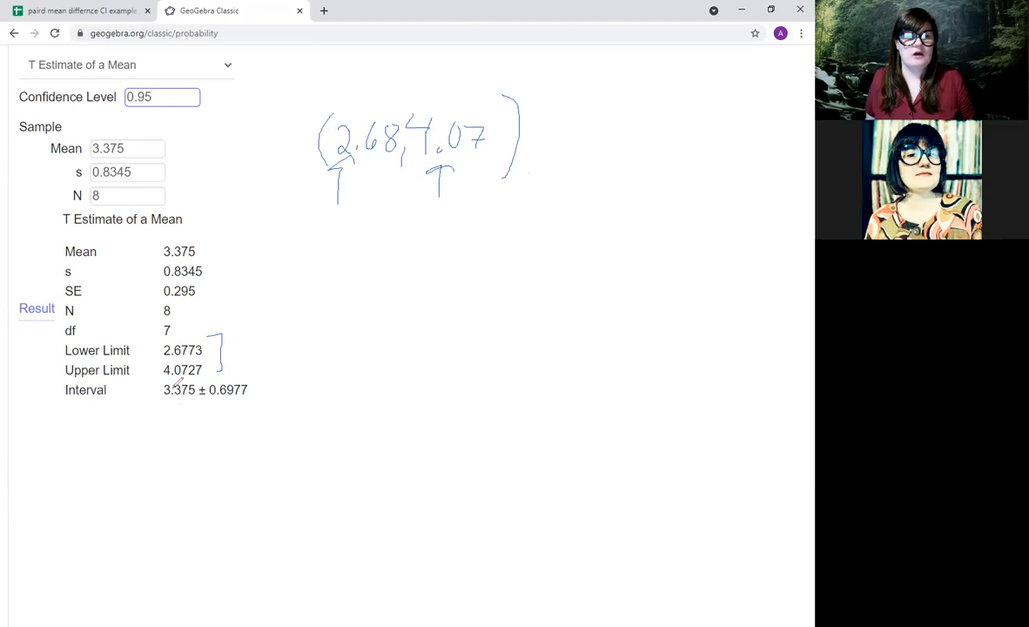
mouse_move(164, 452)
mouse_down()
mouse_move(196, 384)
mouse_move(187, 422)
mouse_up()
mouse_move(142, 465)
mouse_down()
mouse_move(169, 489)
mouse_move(175, 462)
mouse_move(172, 478)
mouse_up()
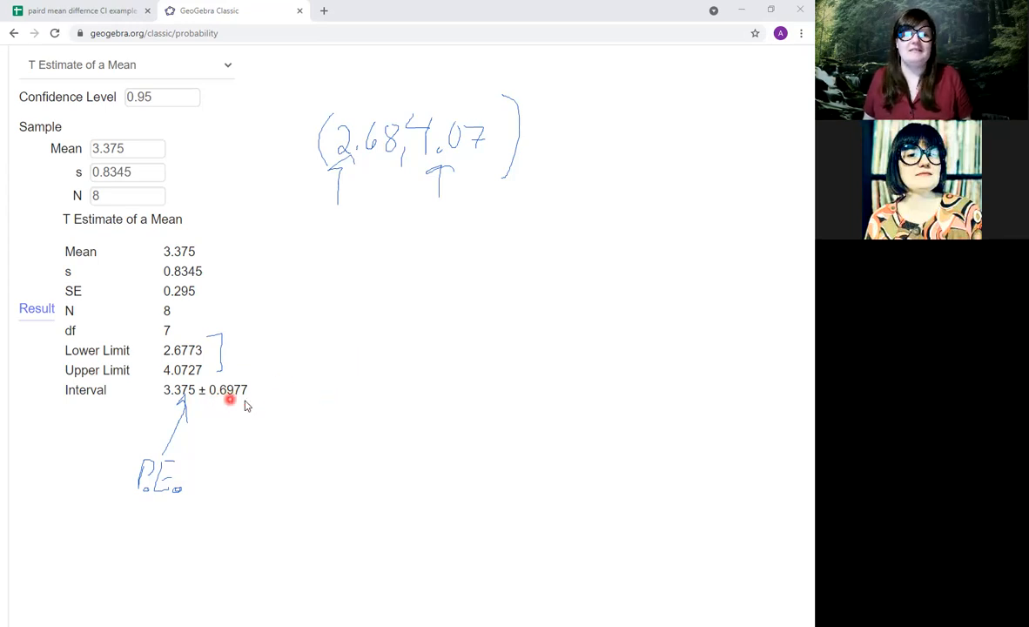
Review the paired data and summary values in the spreadsheet, and in GeoGebra examine the inputs of T Estimate, Difference of Means.
click(88, 13)
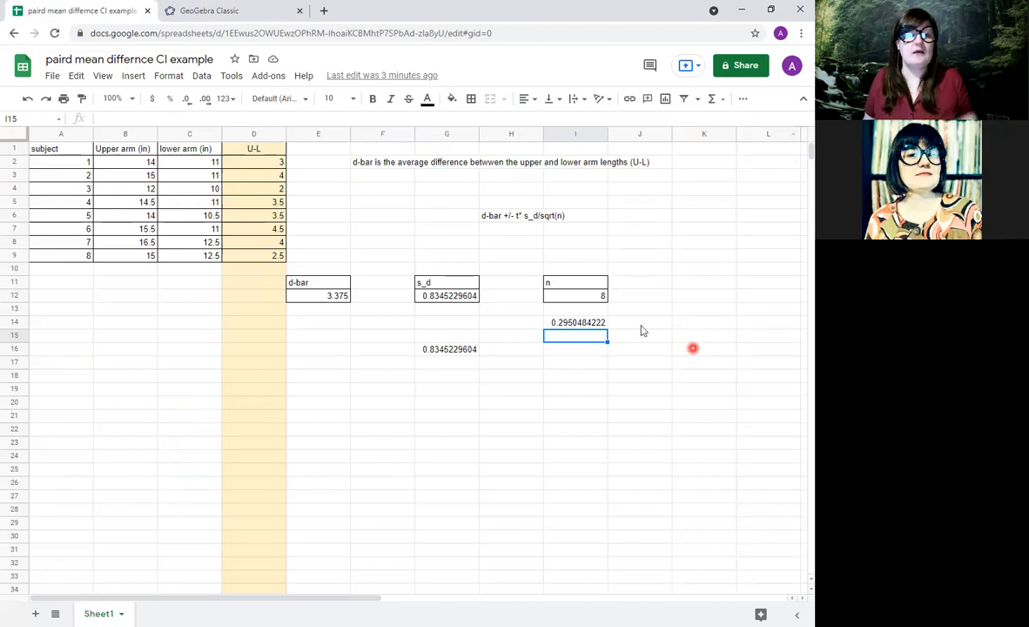
click(225, 11)
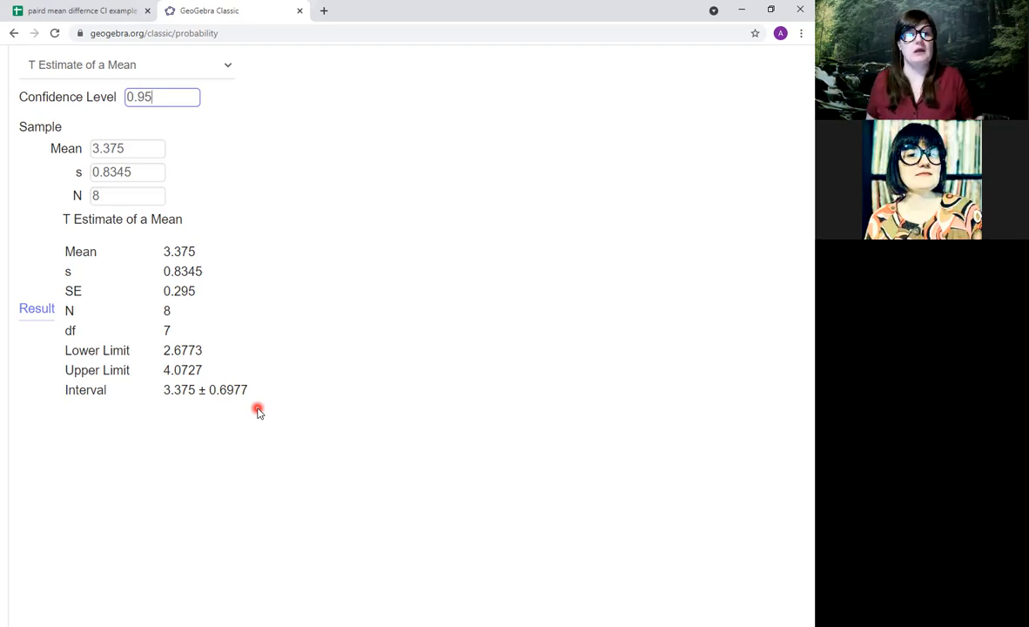
click(175, 66)
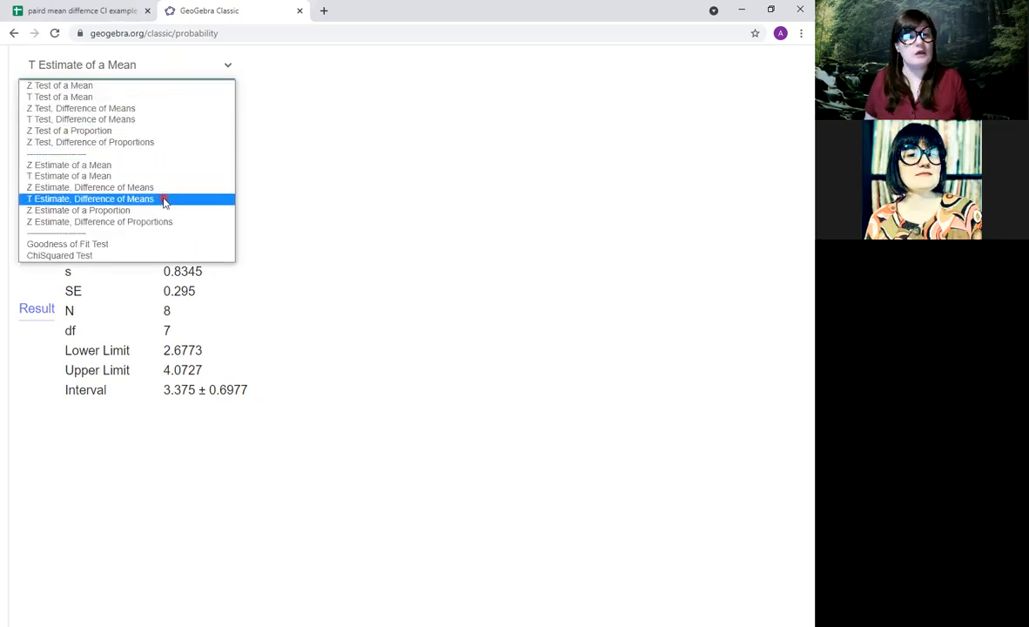
click(164, 201)
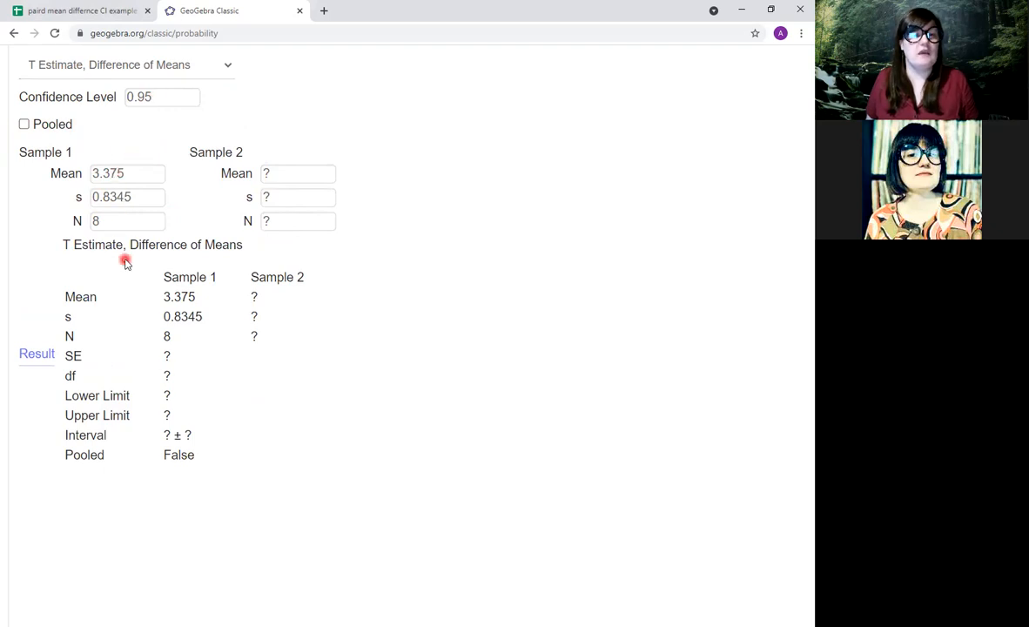
Return the GeoGebra procedure to T Estimate of a Mean.
click(145, 72)
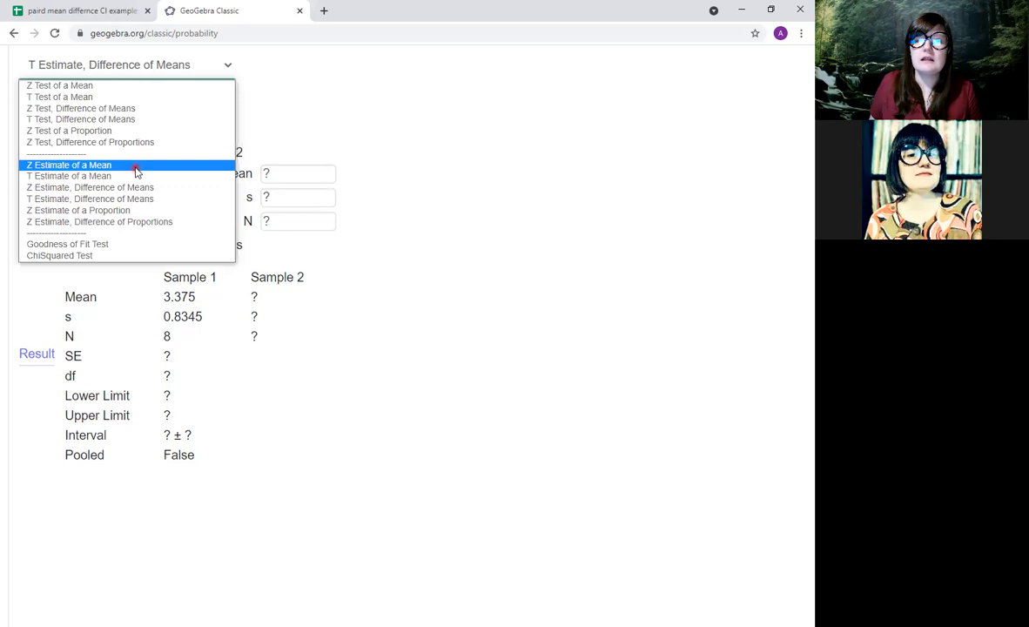
click(135, 166)
click(168, 70)
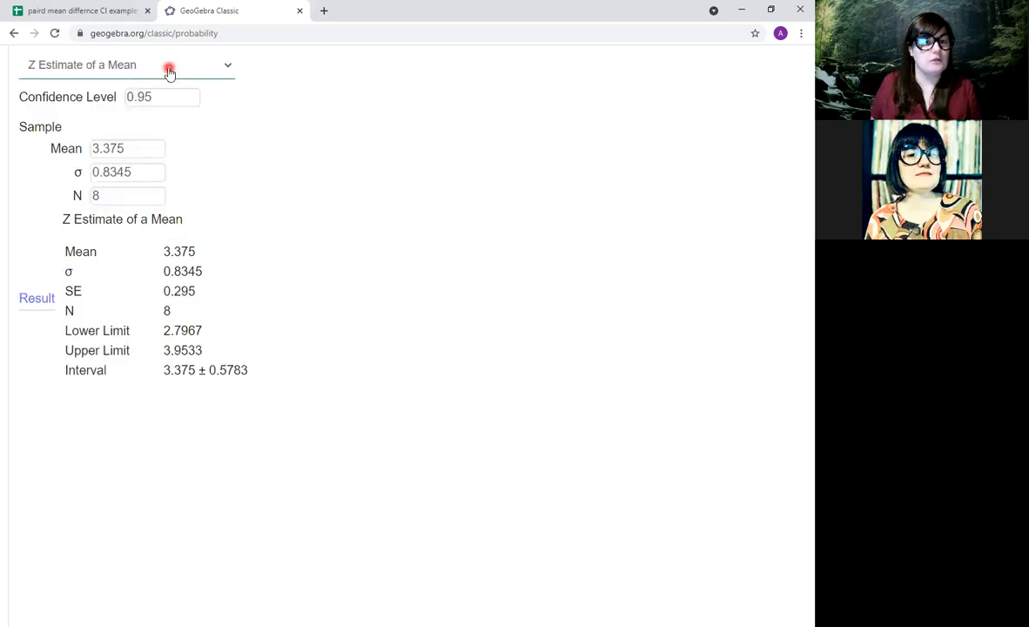
click(157, 174)
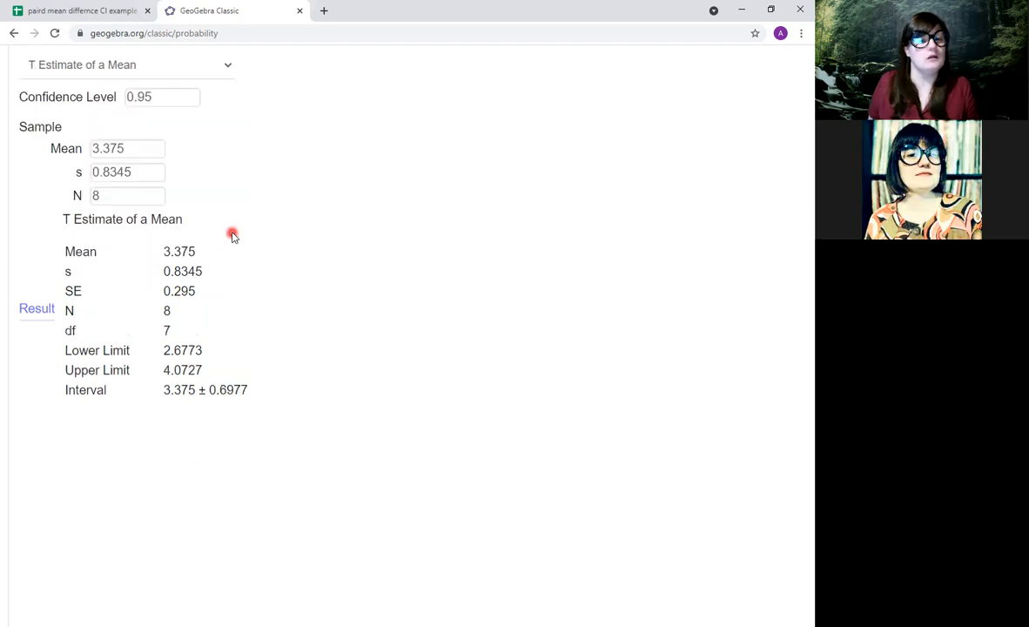
Examine the sample inputs required by Z Estimate of a Proportion and by Z Estimate, Difference of Proportions.
click(175, 99)
click(189, 69)
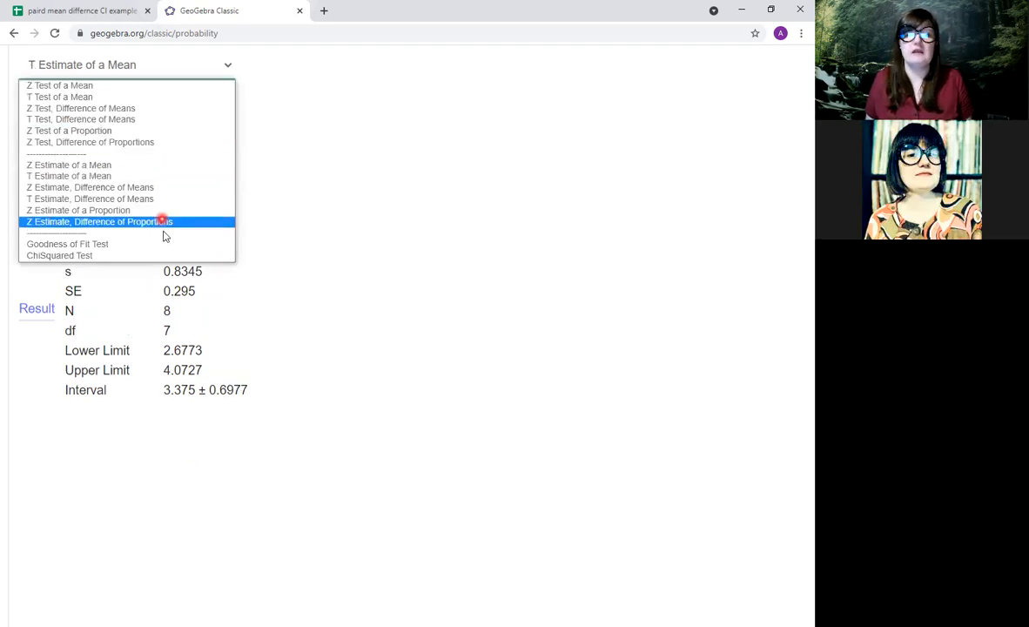
click(175, 213)
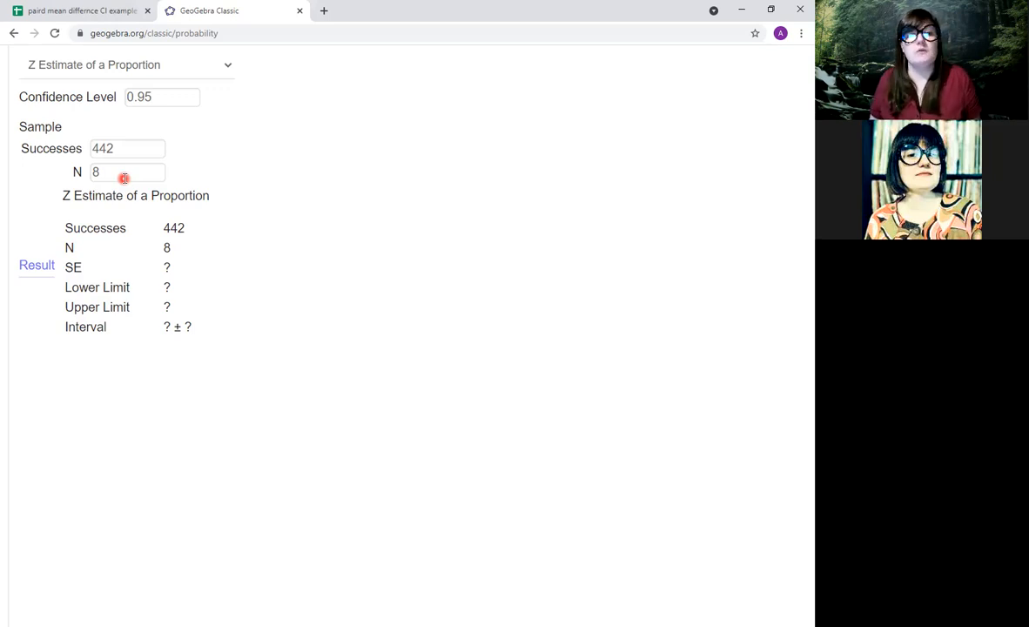
scroll(103, 215, up, 1)
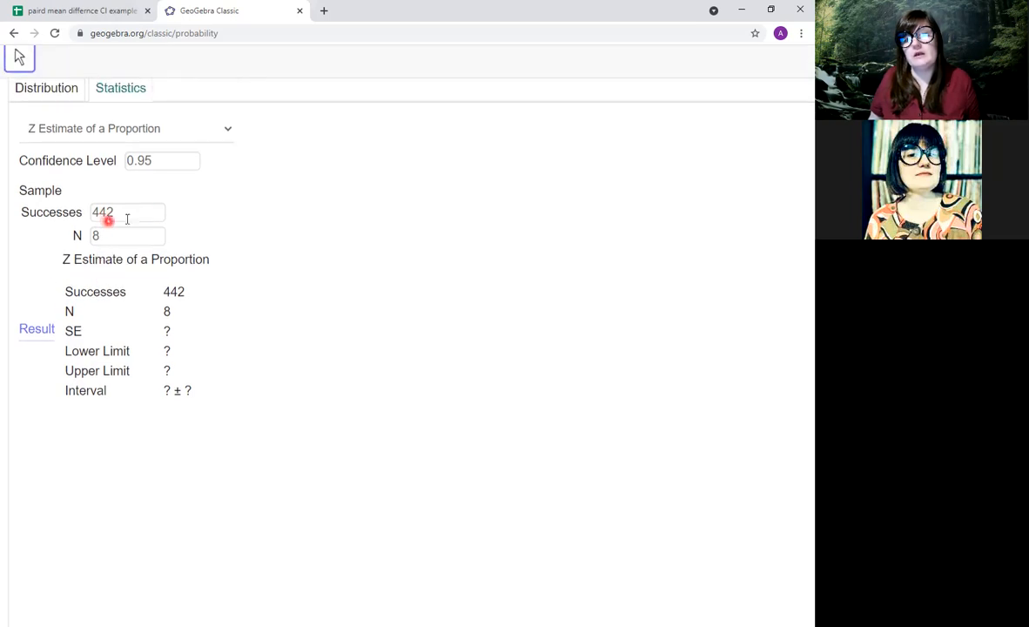
click(154, 134)
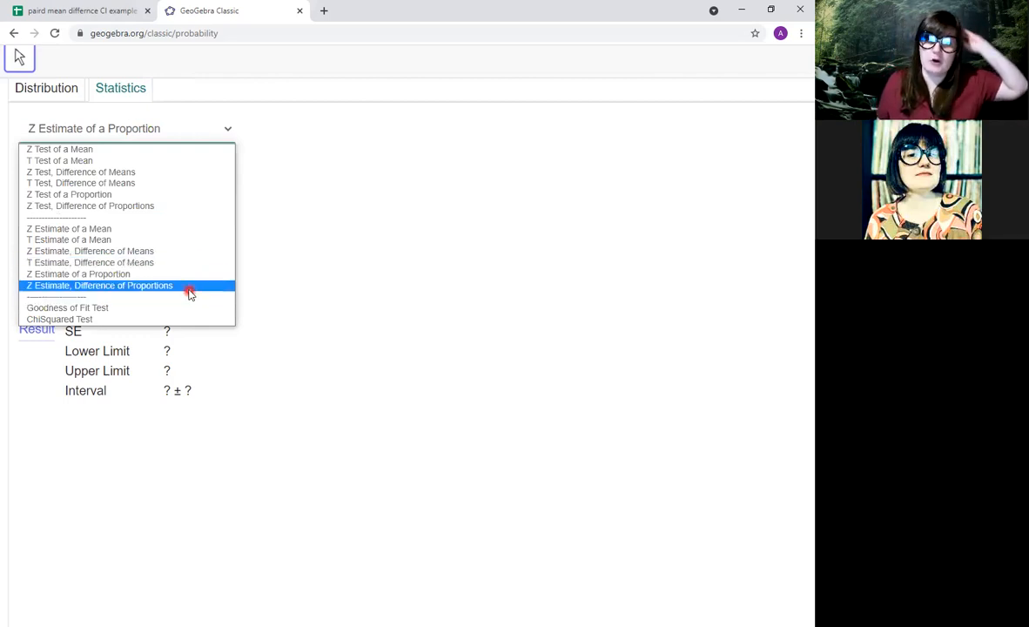
click(188, 289)
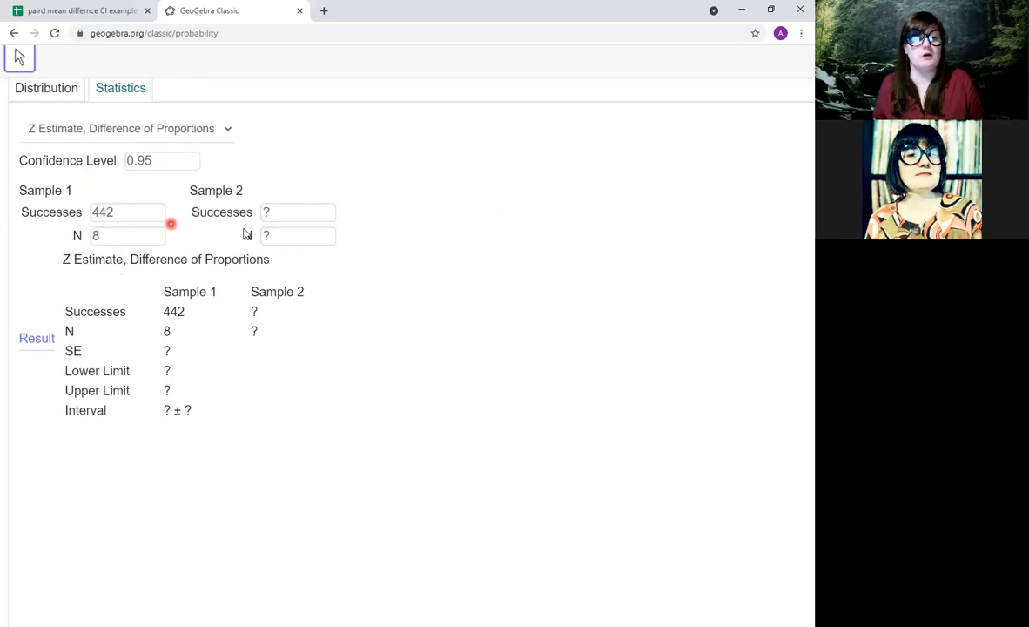
Check GeoGebra's list of available tests and estimates, and switch to the spreadsheet to review the paired arm-length data.
click(97, 12)
click(228, 11)
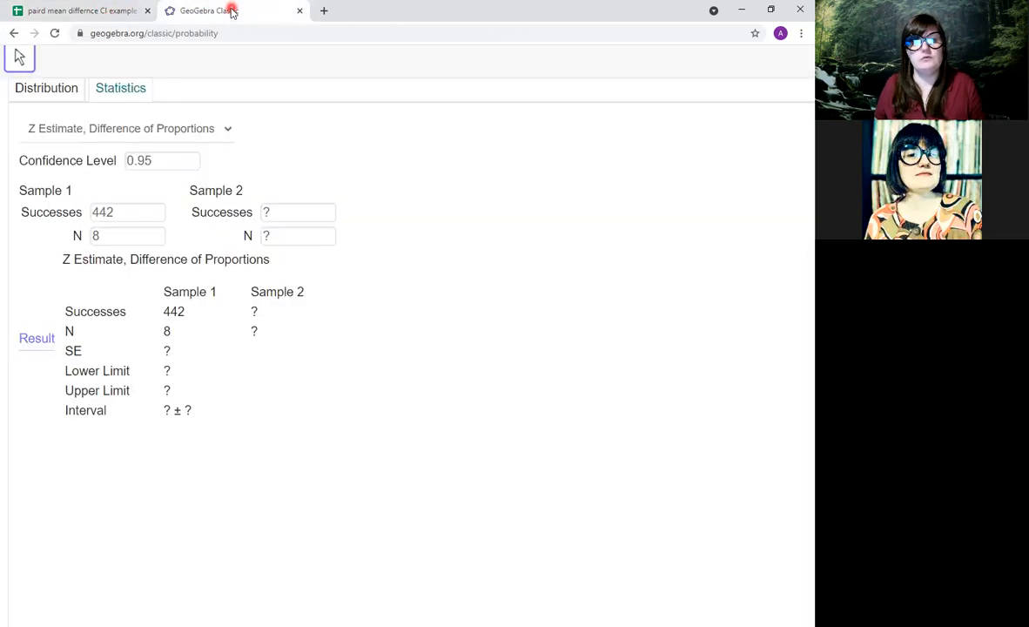
click(122, 128)
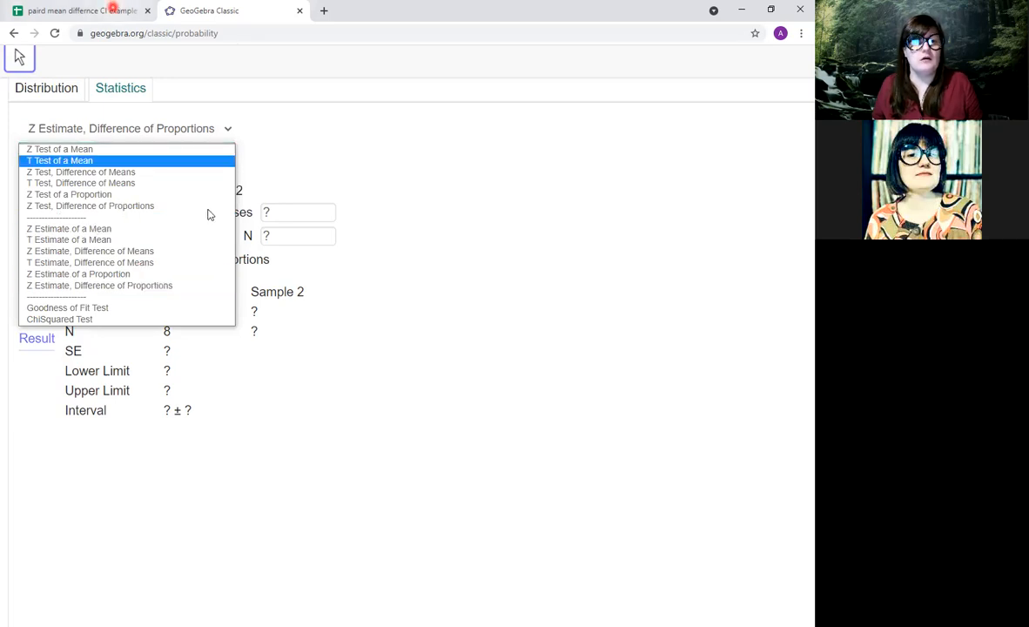
click(87, 10)
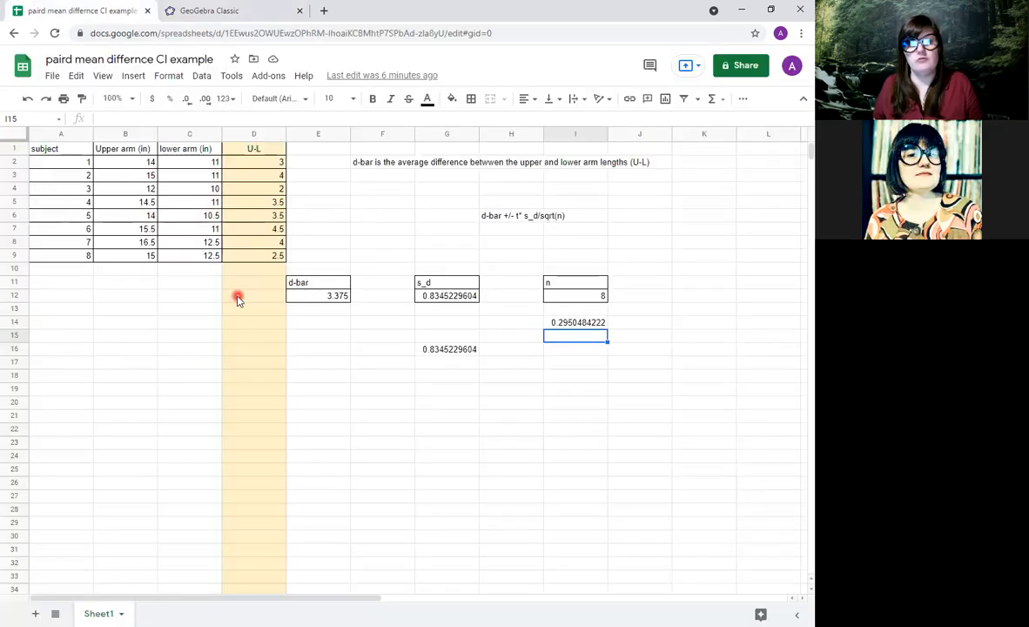